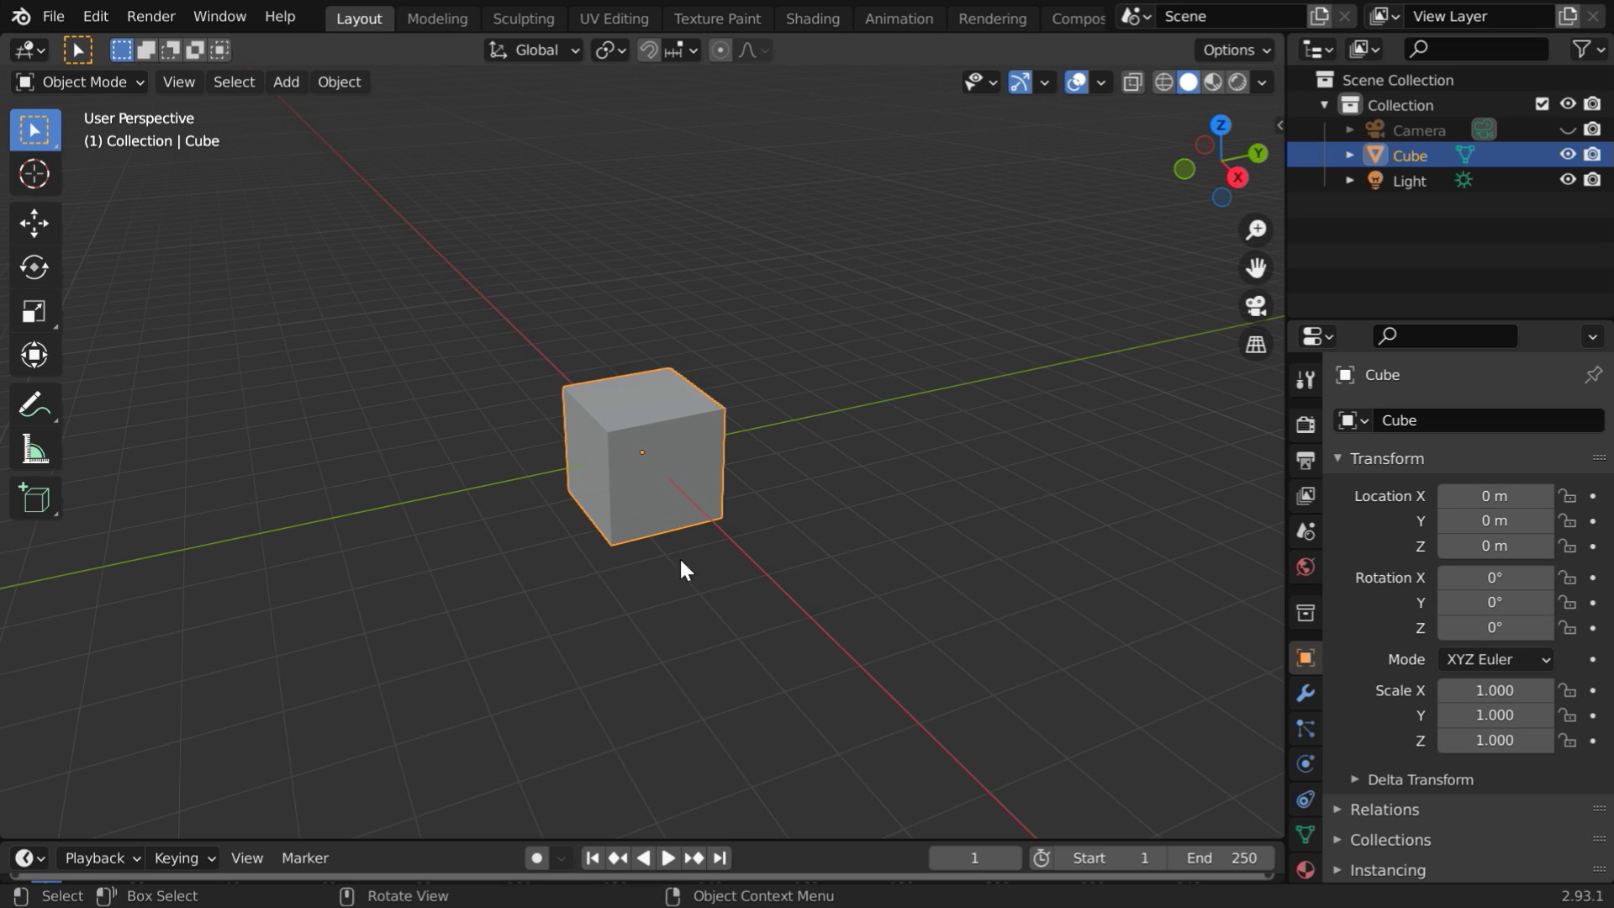
# Step: Hide the Cube and add a UV sphere at the origin
pyautogui.click(1568, 155)
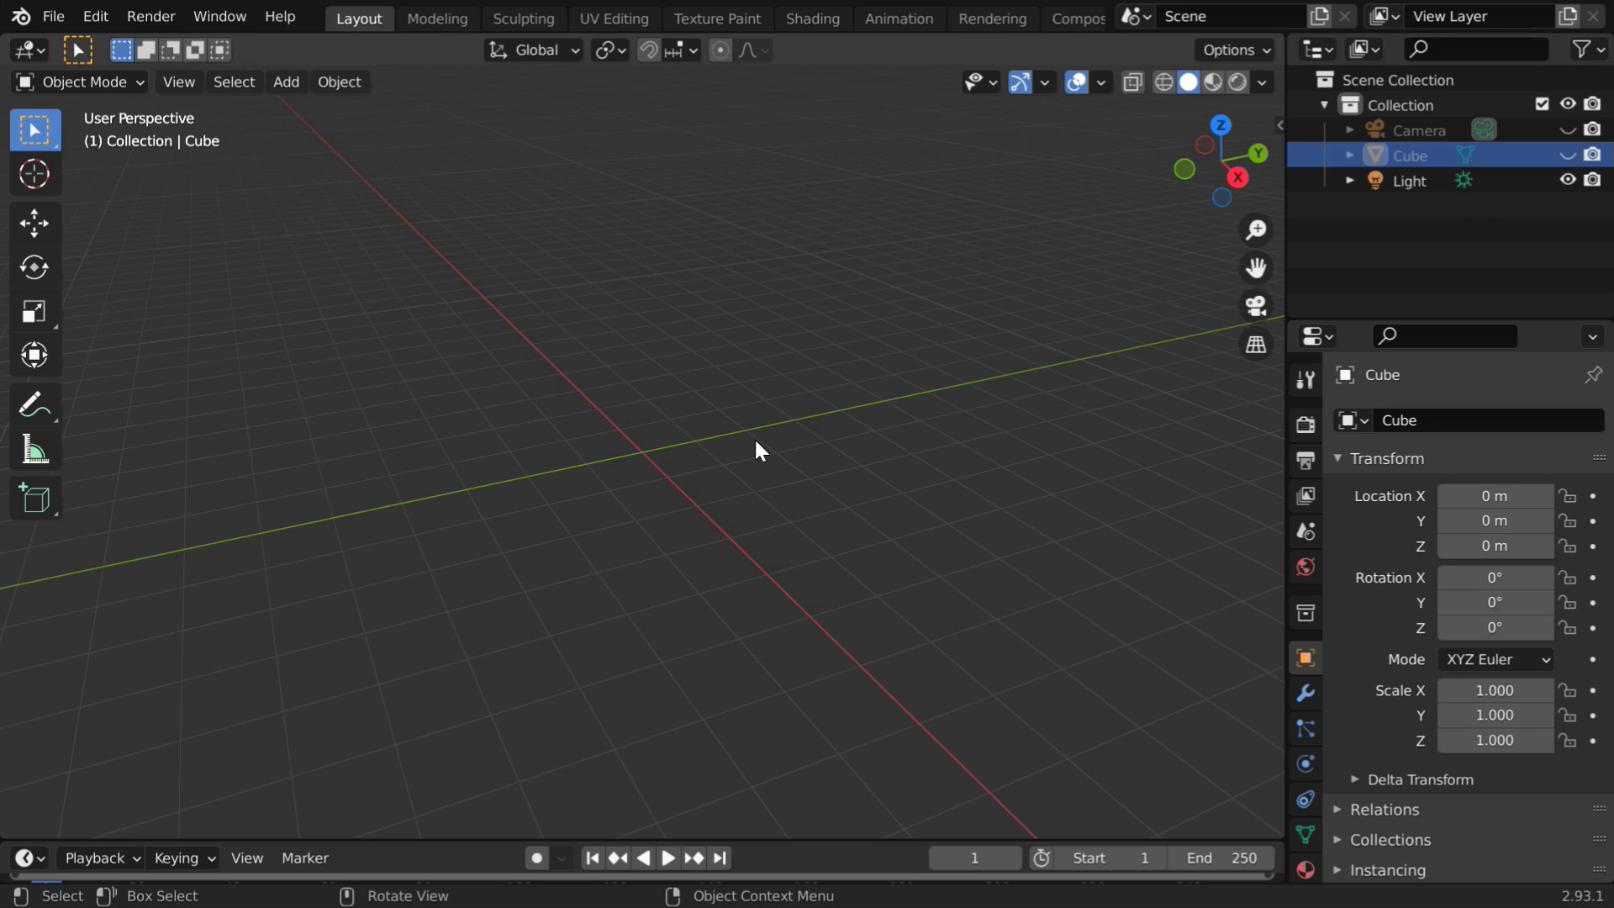
pyautogui.click(288, 83)
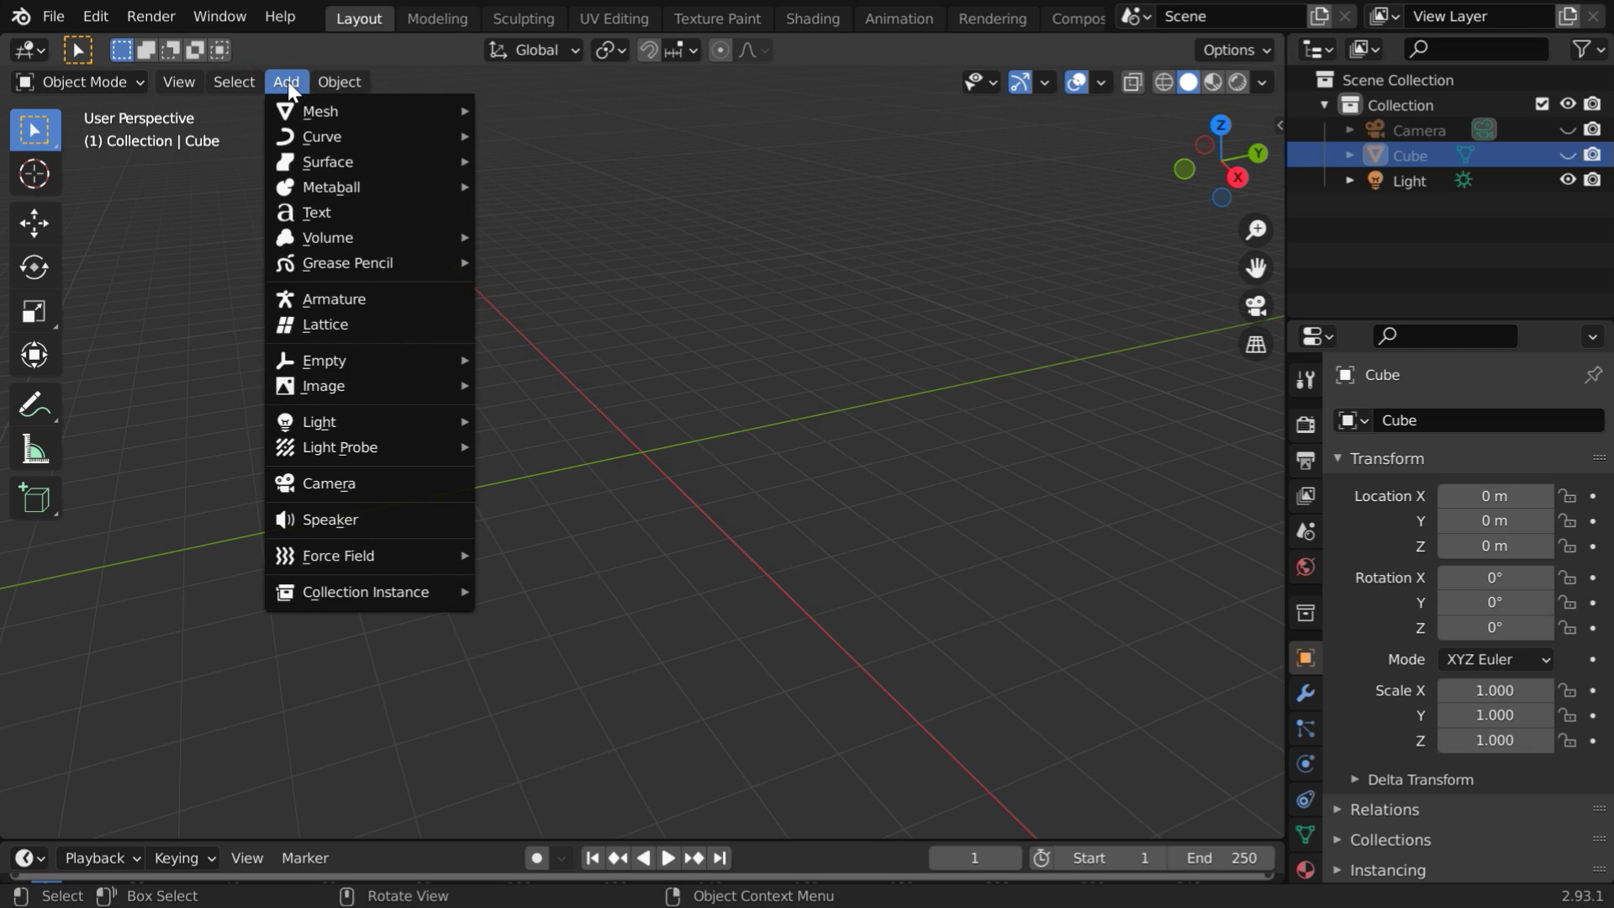
pyautogui.moveTo(317, 112)
pyautogui.click(546, 190)
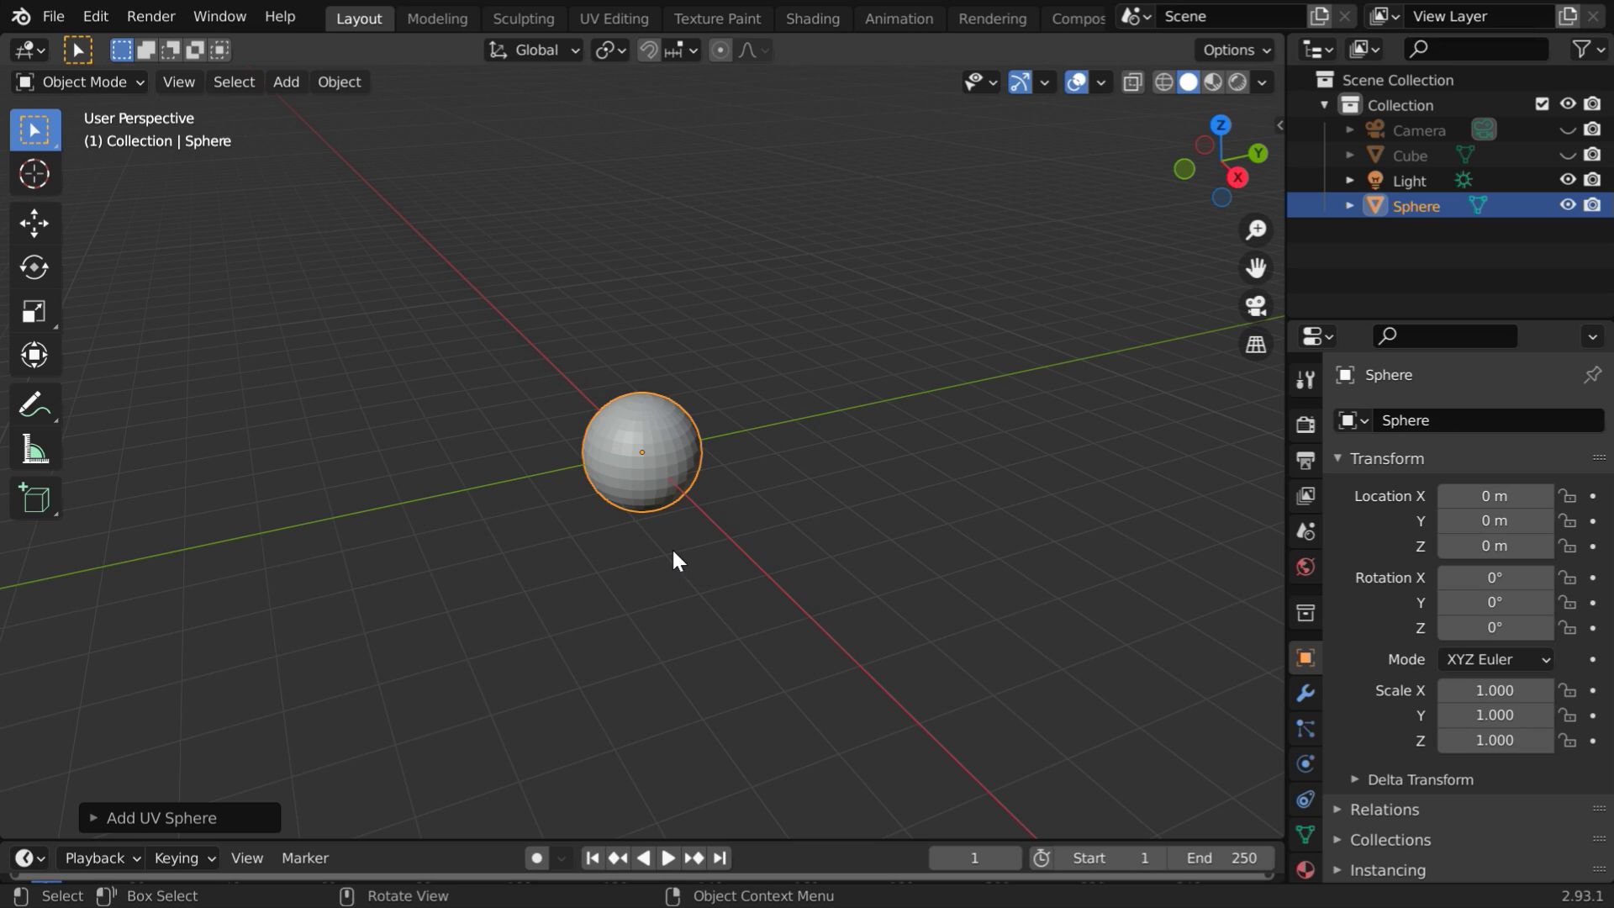
# Step: Give the sphere Fluid physics as a Flow with Inflow flow behavior
pyautogui.click(1301, 763)
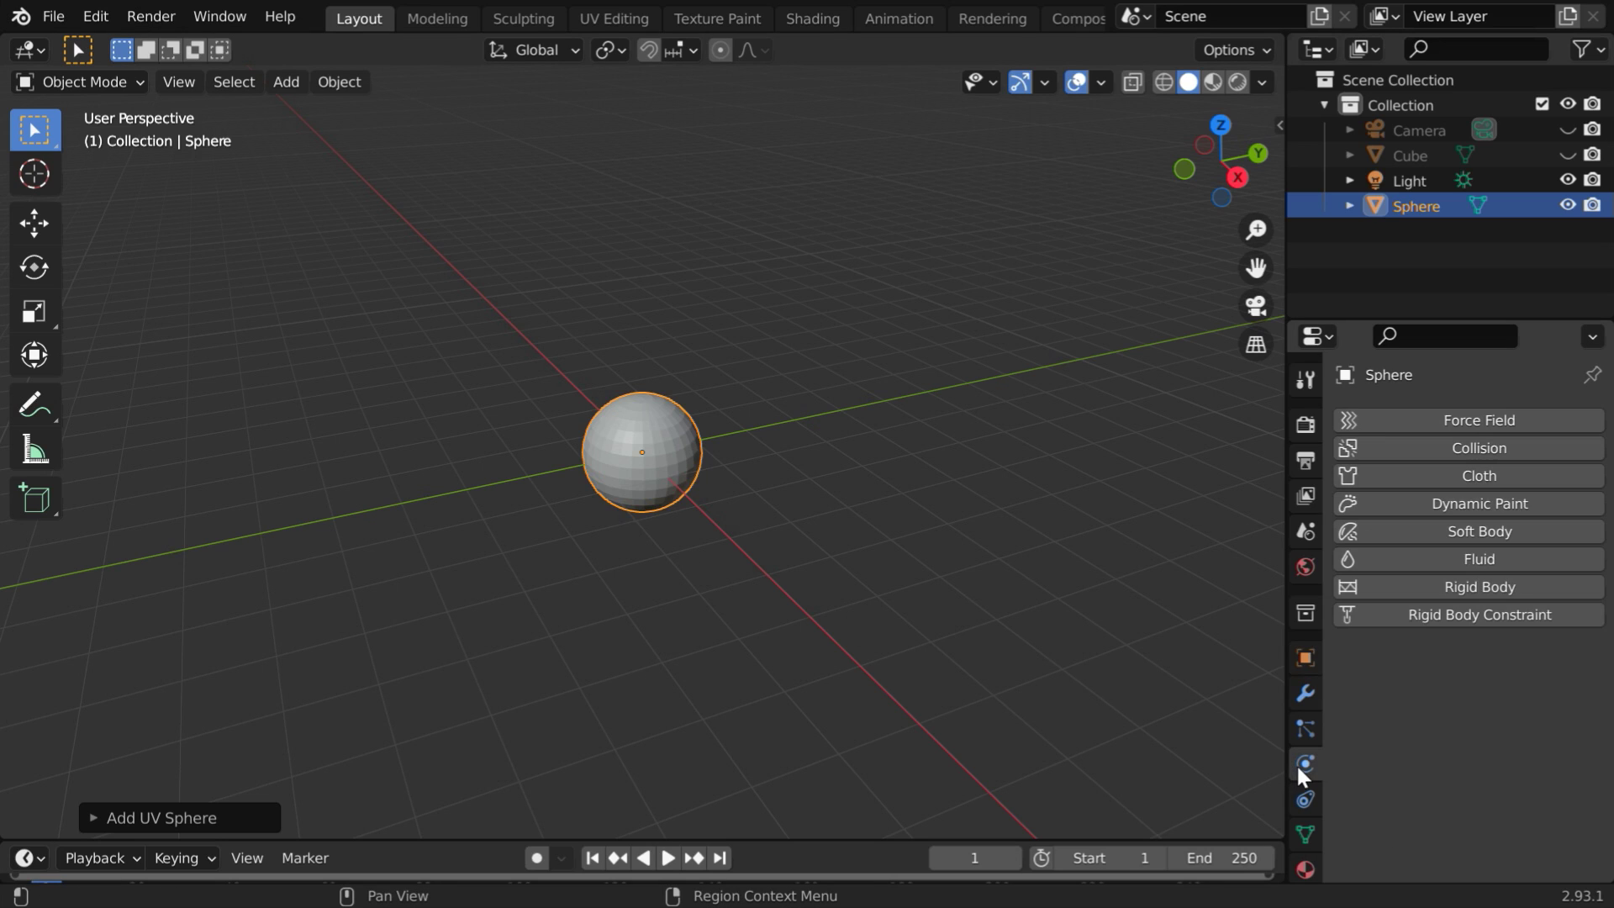
pyautogui.click(1480, 562)
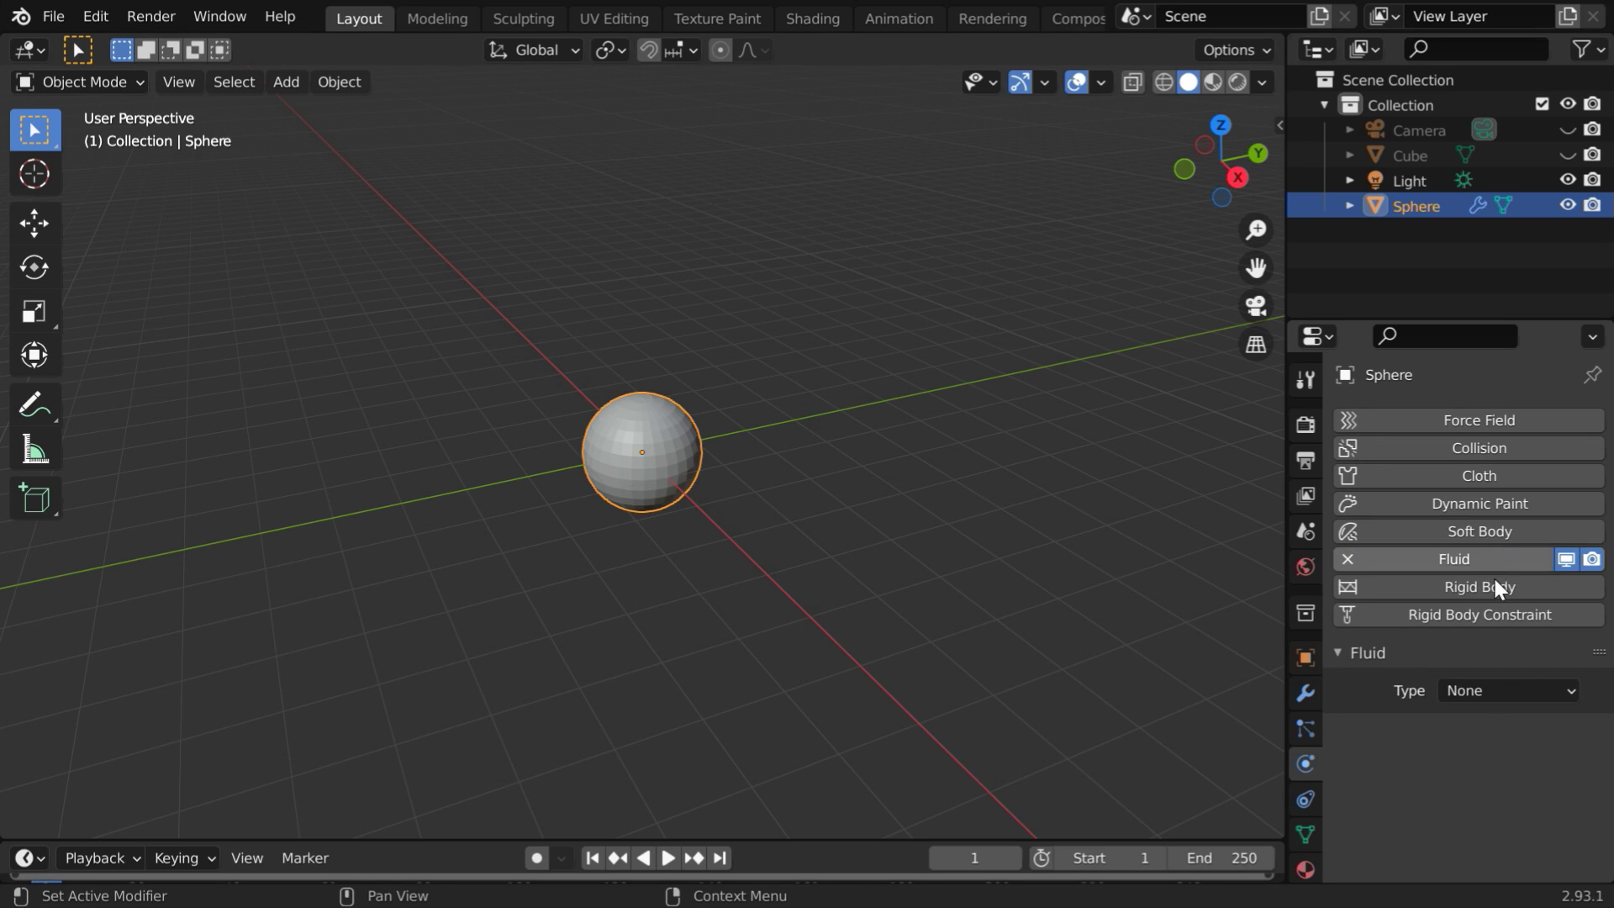
pyautogui.click(1515, 691)
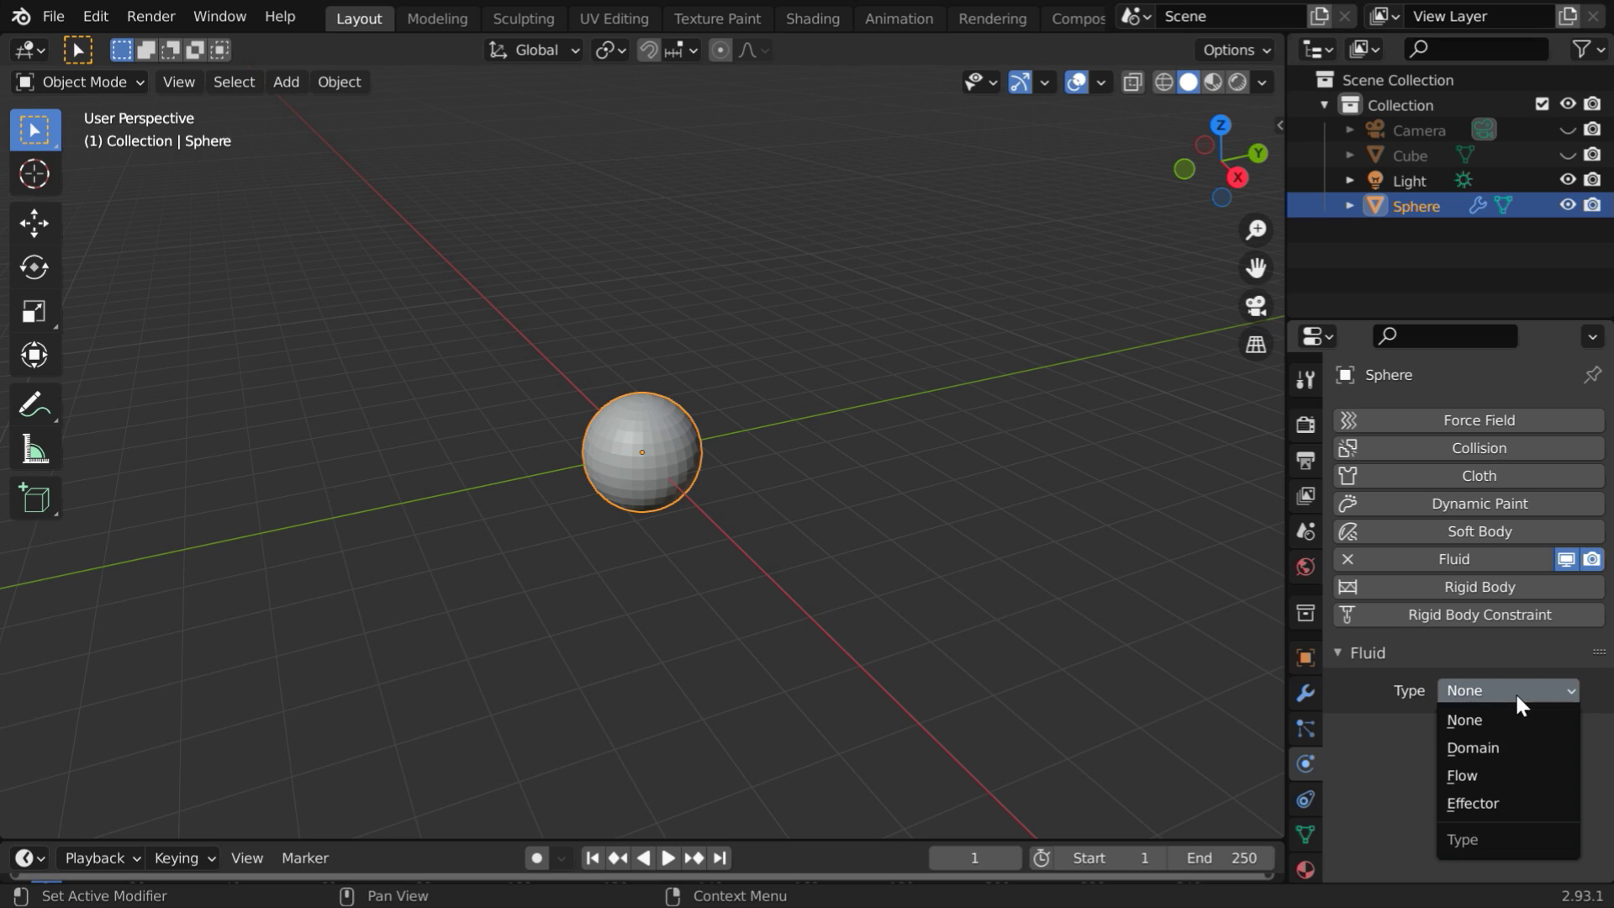
pyautogui.click(1501, 777)
pyautogui.scroll(-6, 1577, 767)
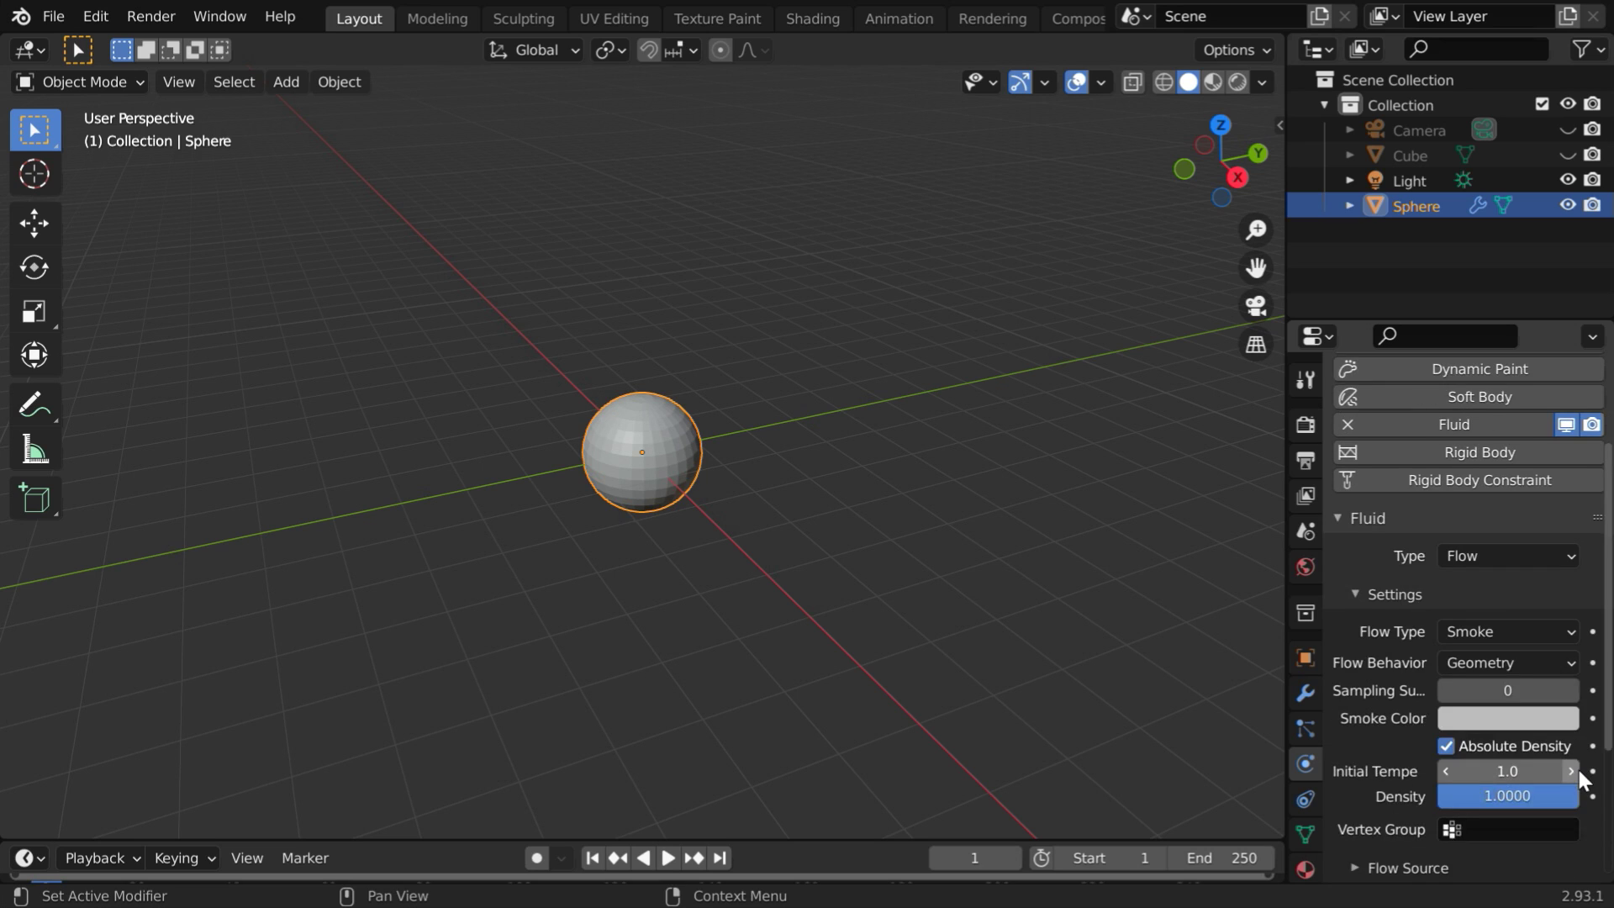
pyautogui.click(1501, 594)
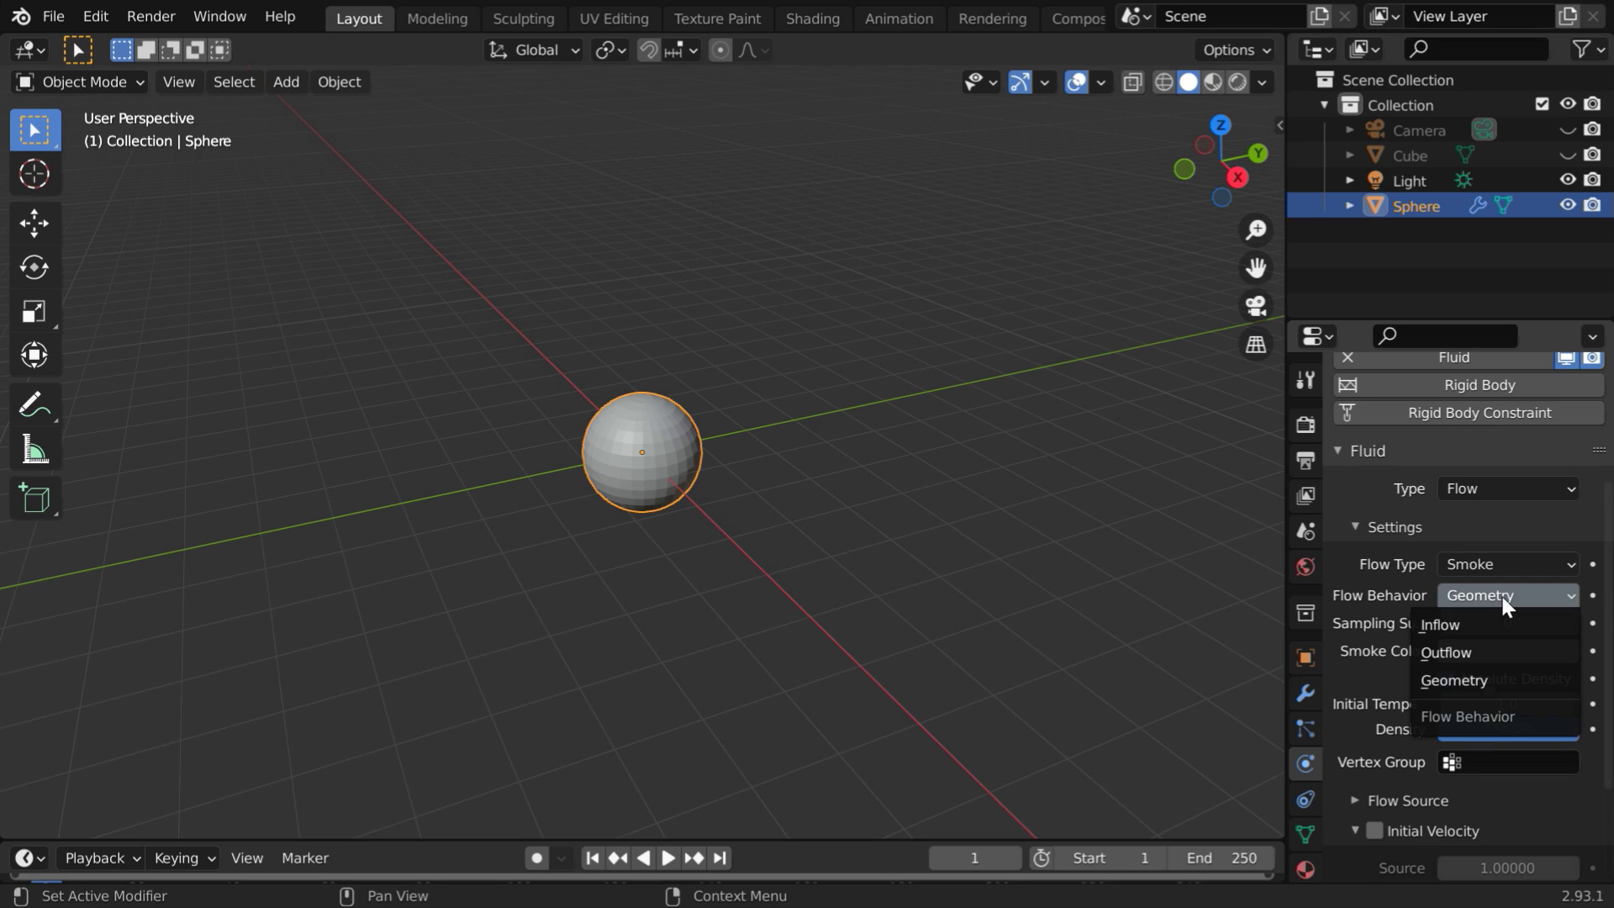
pyautogui.click(1490, 626)
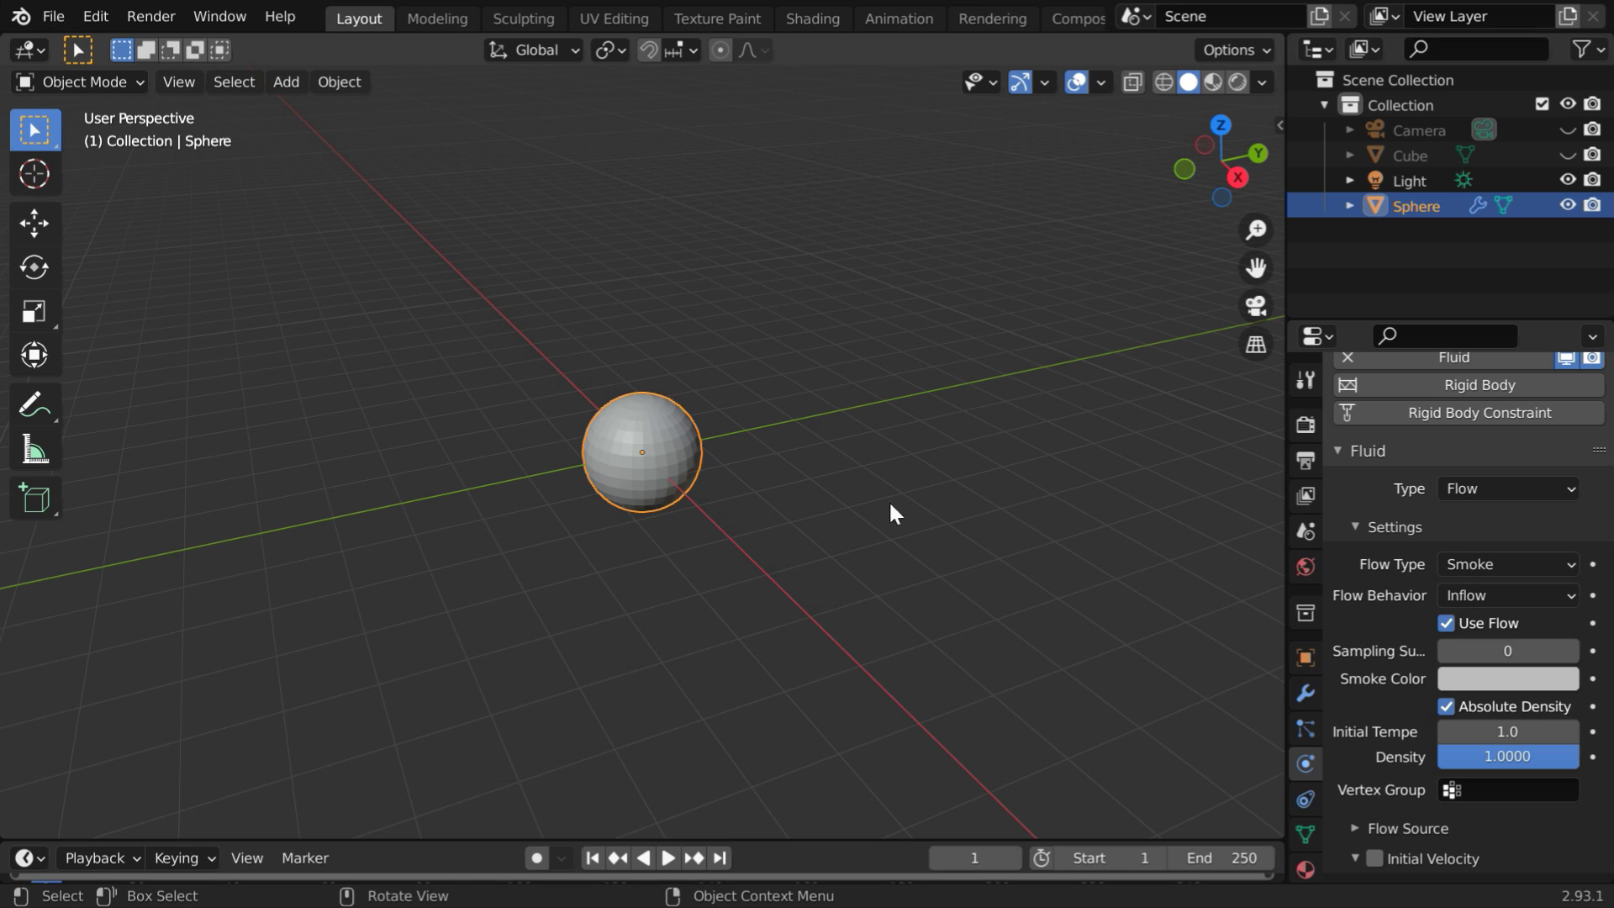
# Step: Copy and paste the sphere as Sphere.001 and set its Y location to 5 m
pyautogui.rightClick(1413, 205)
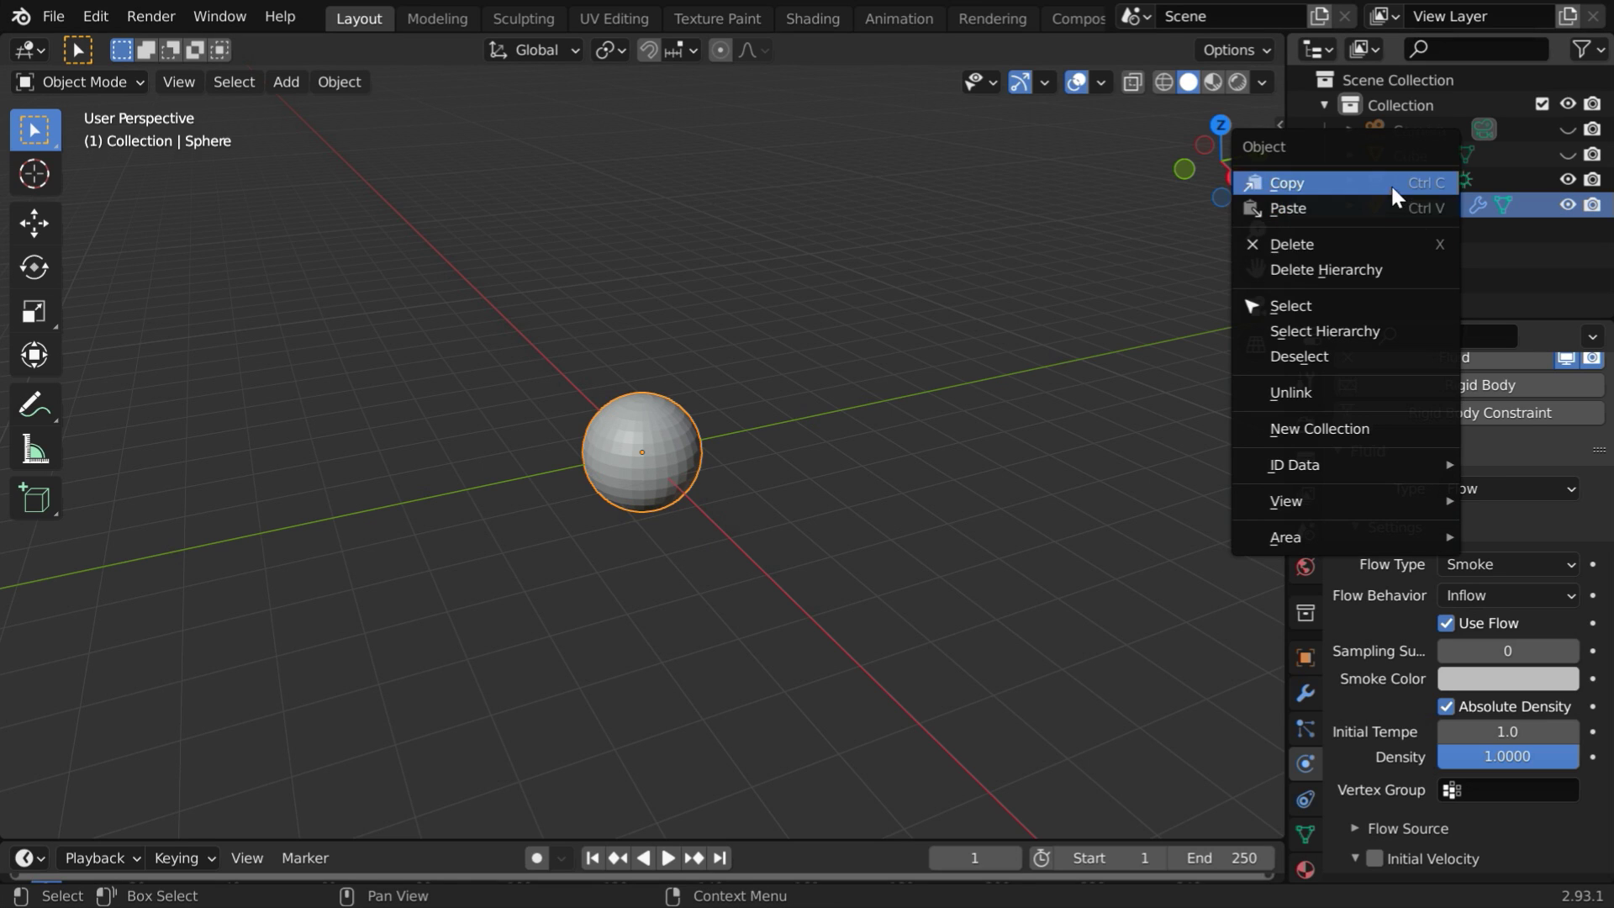
pyautogui.click(1391, 184)
pyautogui.rightClick(1427, 200)
pyautogui.click(1364, 225)
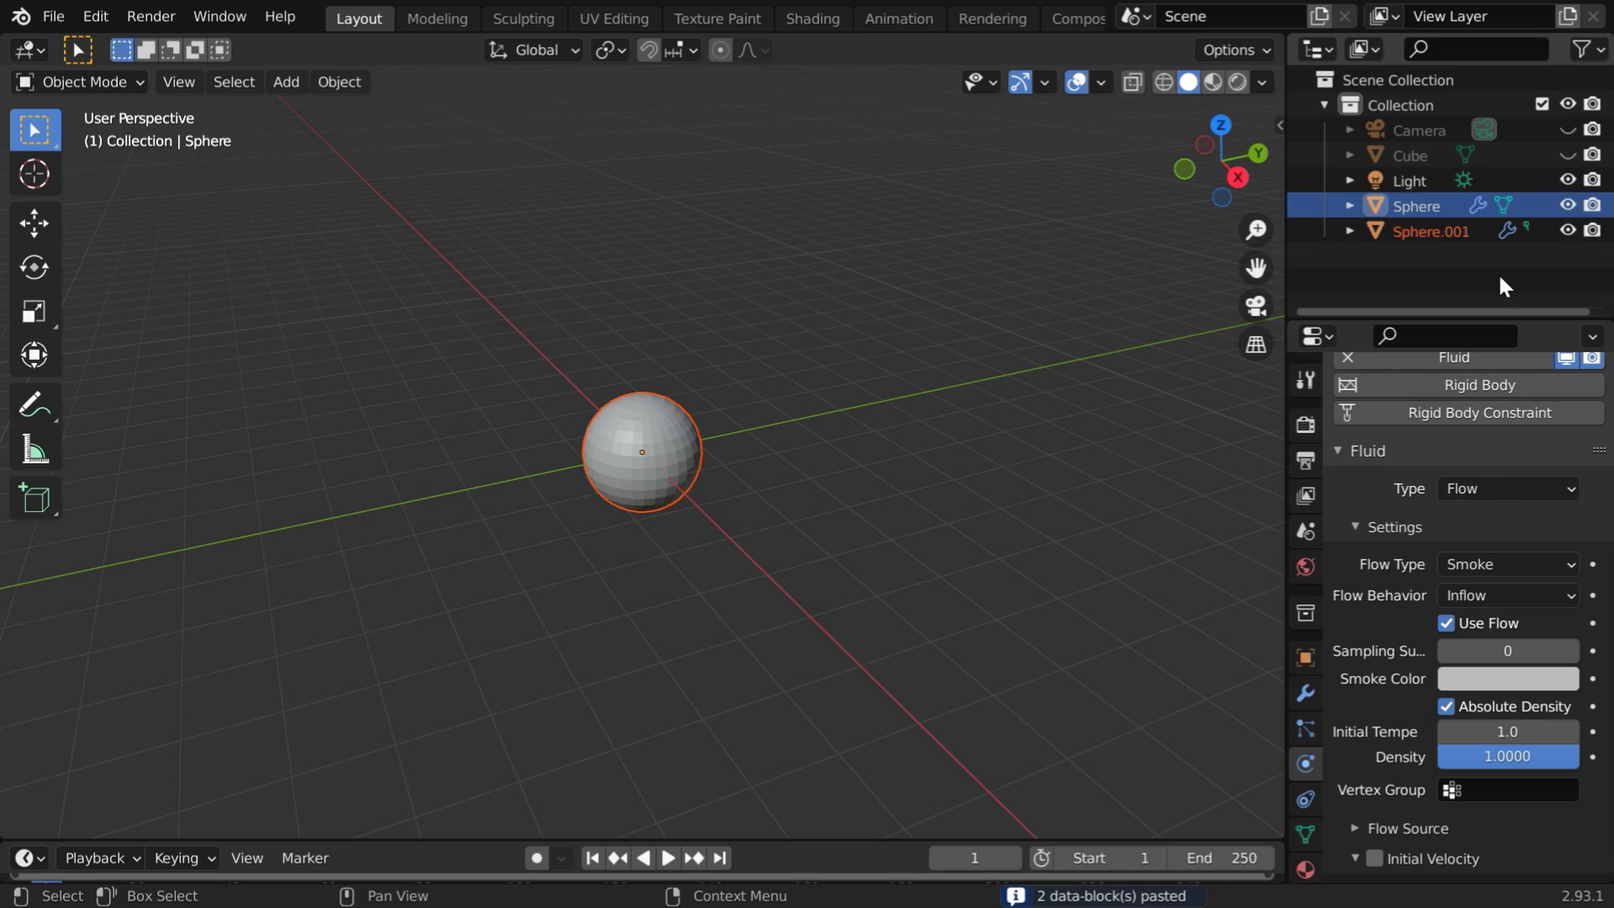
pyautogui.click(1432, 230)
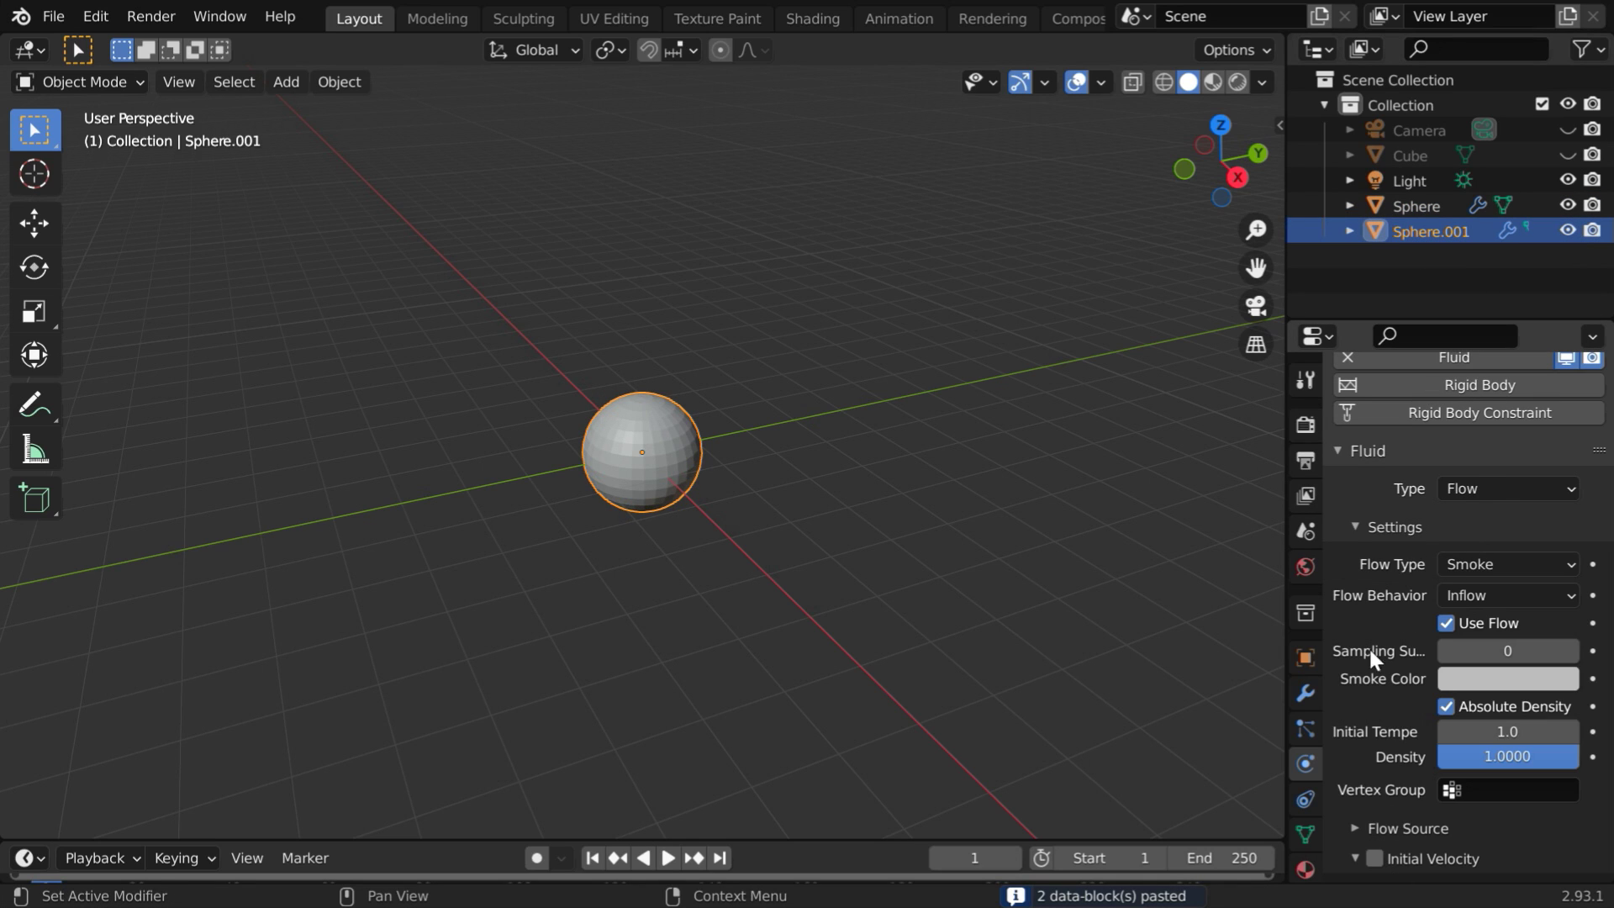
pyautogui.click(1304, 658)
pyautogui.scroll(4, 1409, 678)
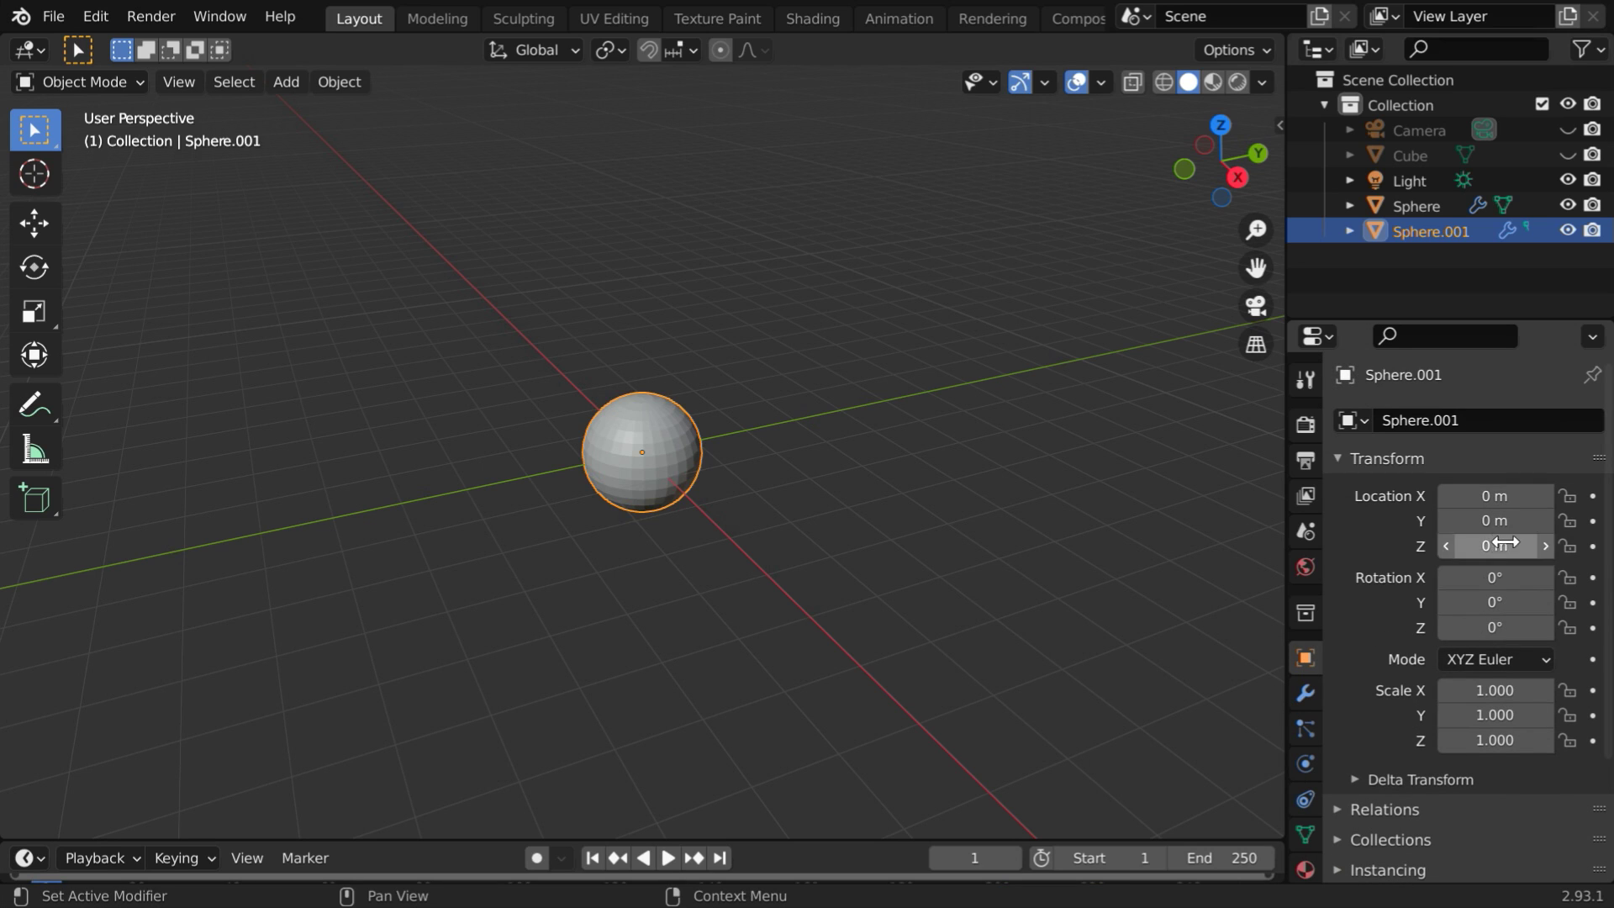
pyautogui.click(1524, 522)
pyautogui.write('5')
pyautogui.press('Return')
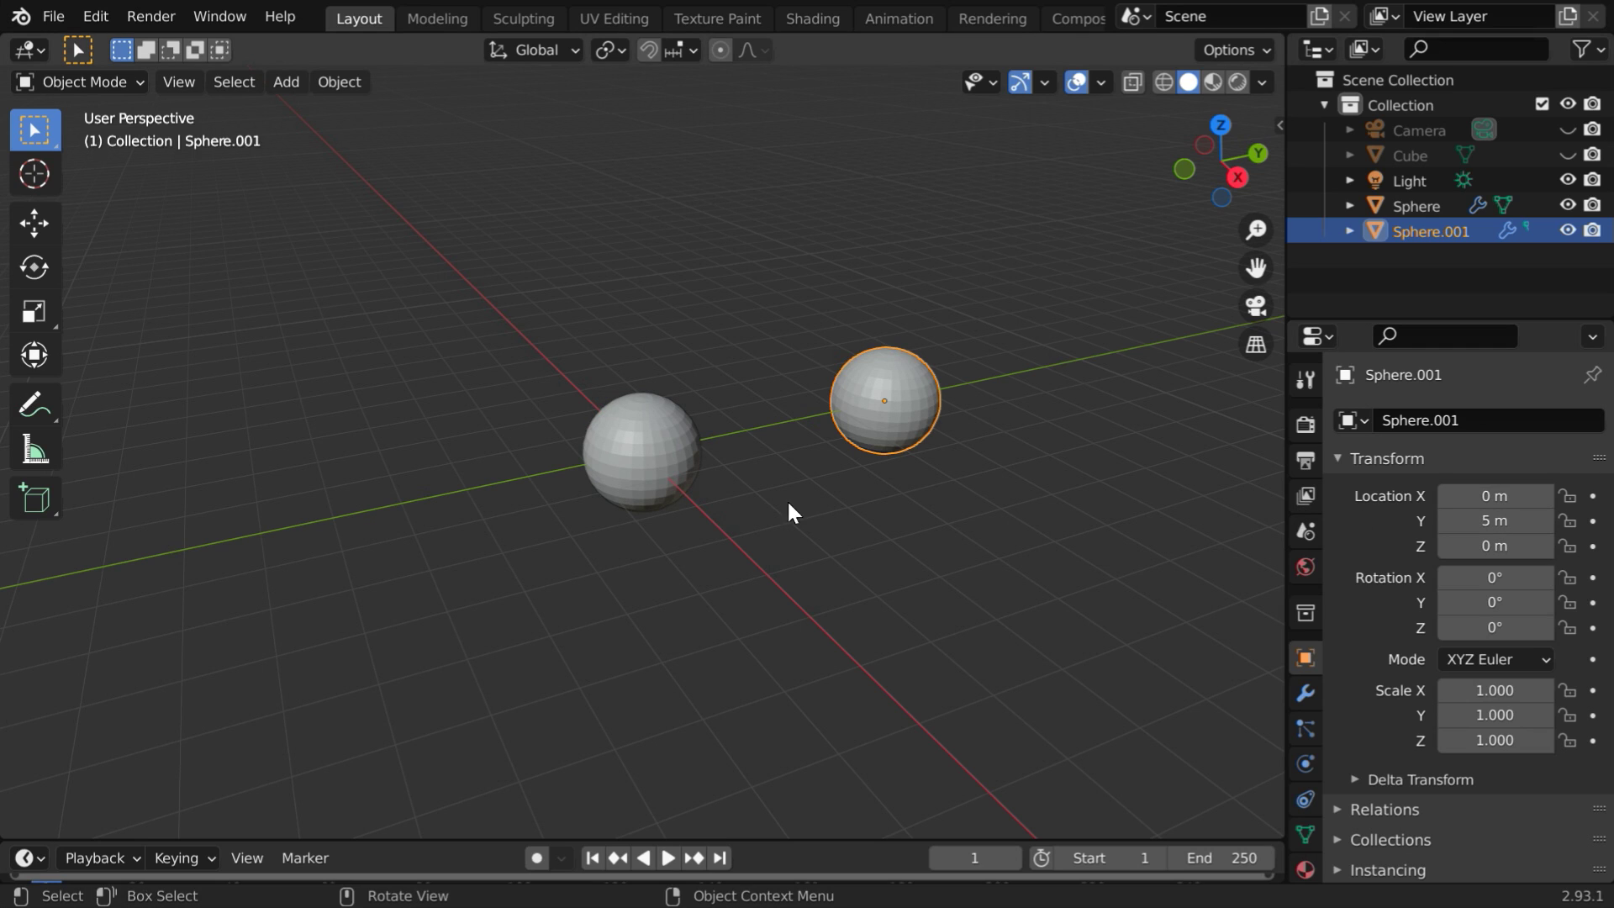
# Step: Paste a second copy, Sphere.002, at Y location -5 m
pyautogui.rightClick(1428, 231)
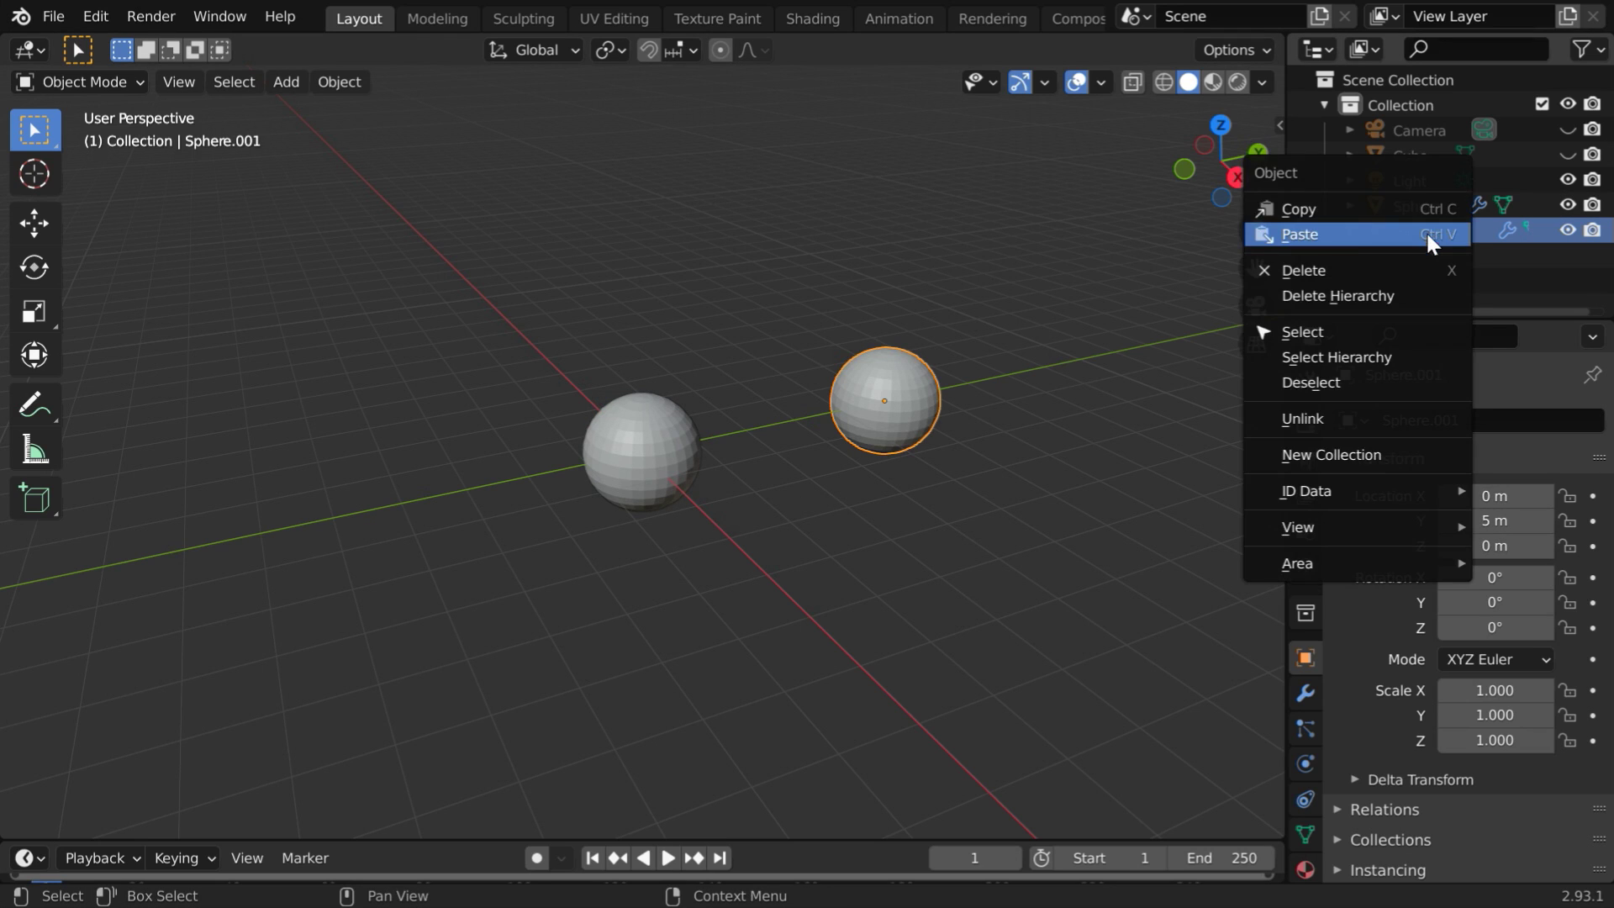
pyautogui.click(1348, 234)
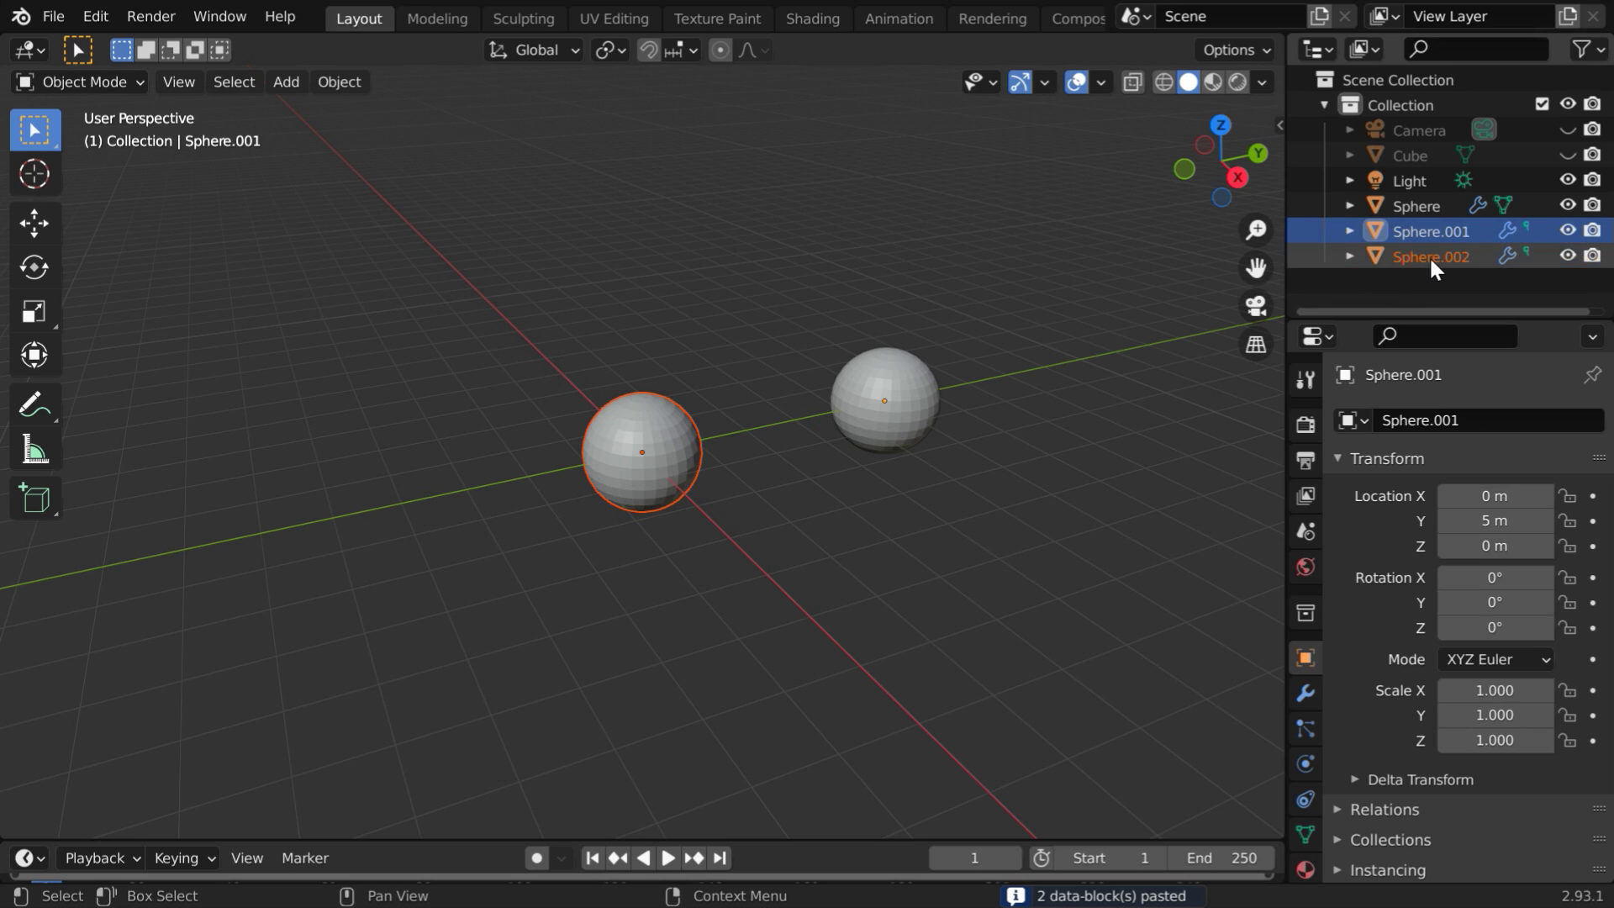
pyautogui.click(1540, 521)
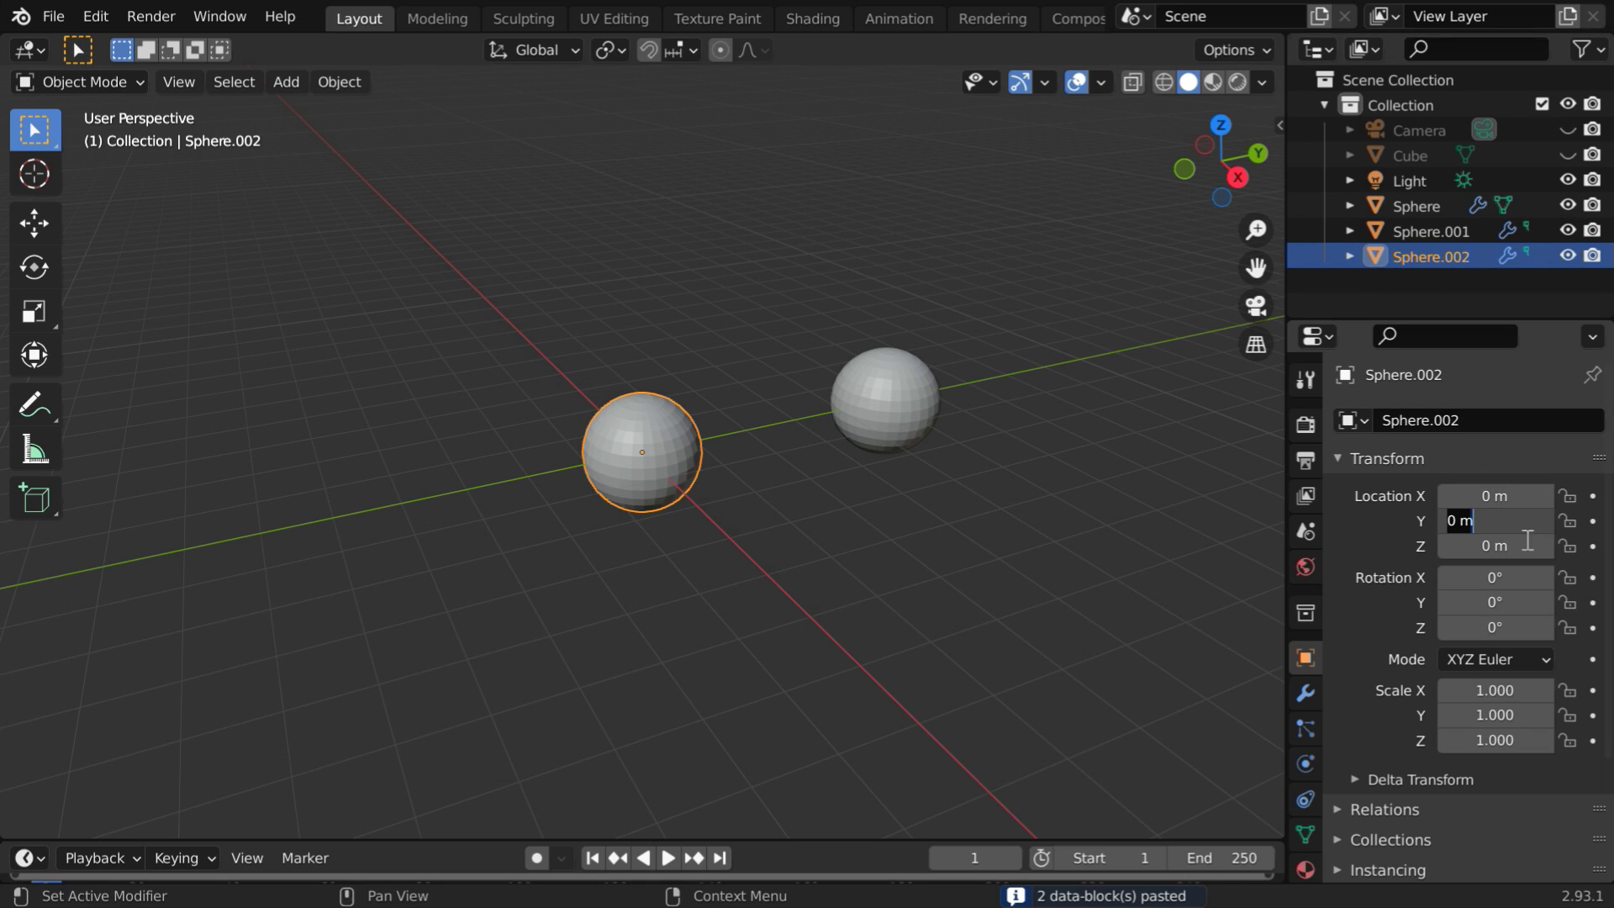
pyautogui.write('-5')
pyautogui.press('Return')
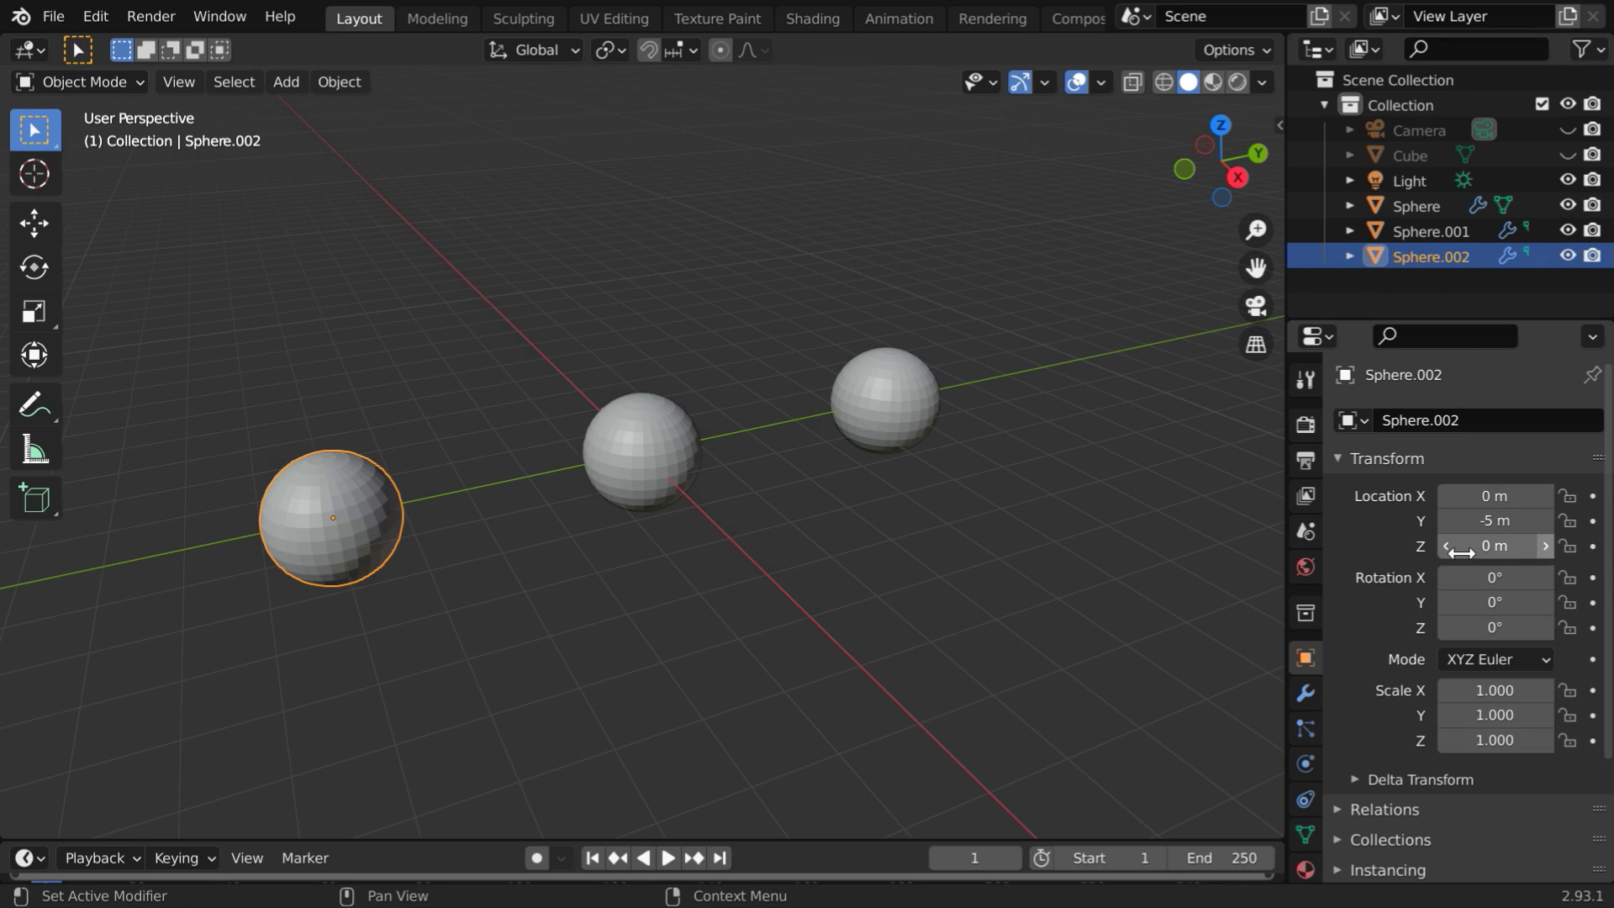
pyautogui.moveTo(742, 542); pyautogui.dragTo(648, 632, button='middle')
# Step: Select the middle sphere and bring up its fluid flow settings
pyautogui.scroll(2, 714, 651)
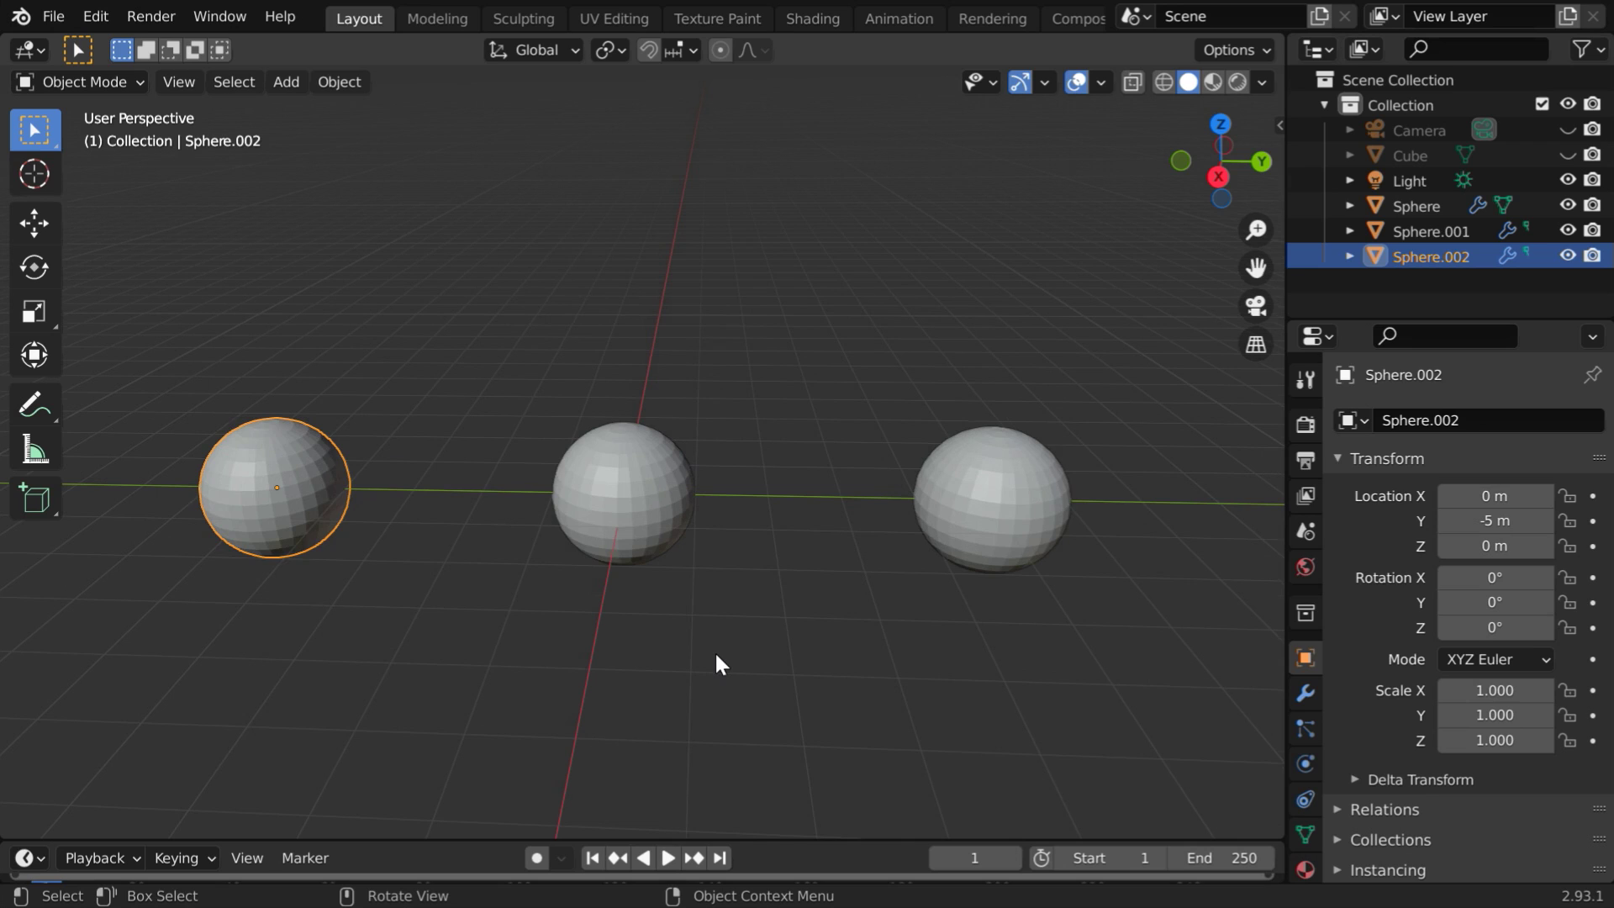
pyautogui.click(642, 526)
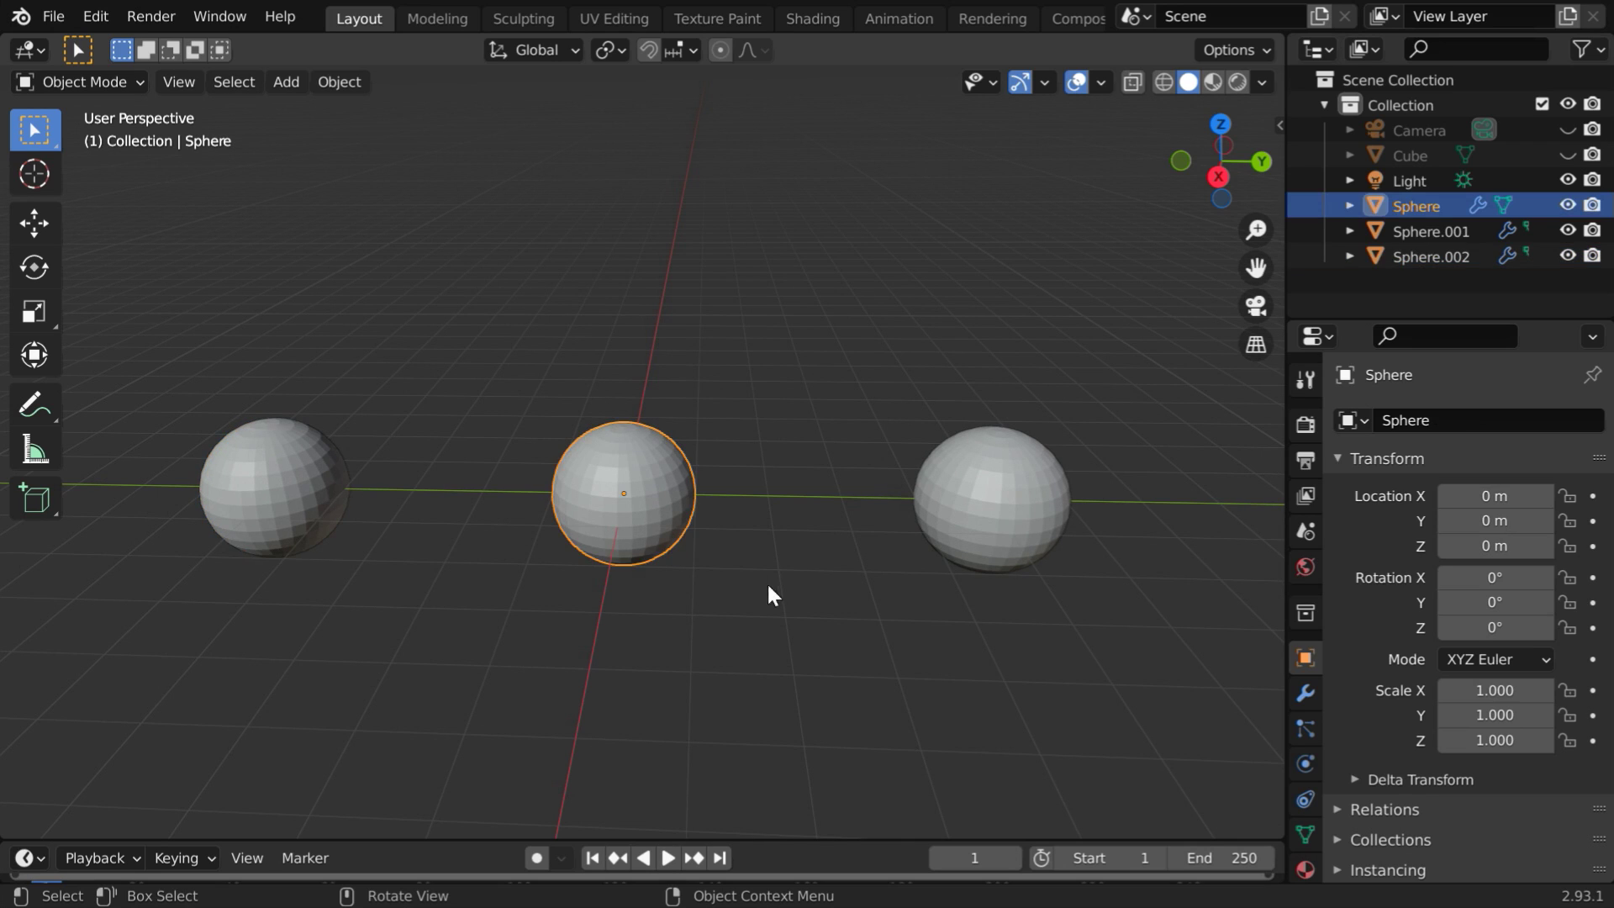
pyautogui.click(1306, 763)
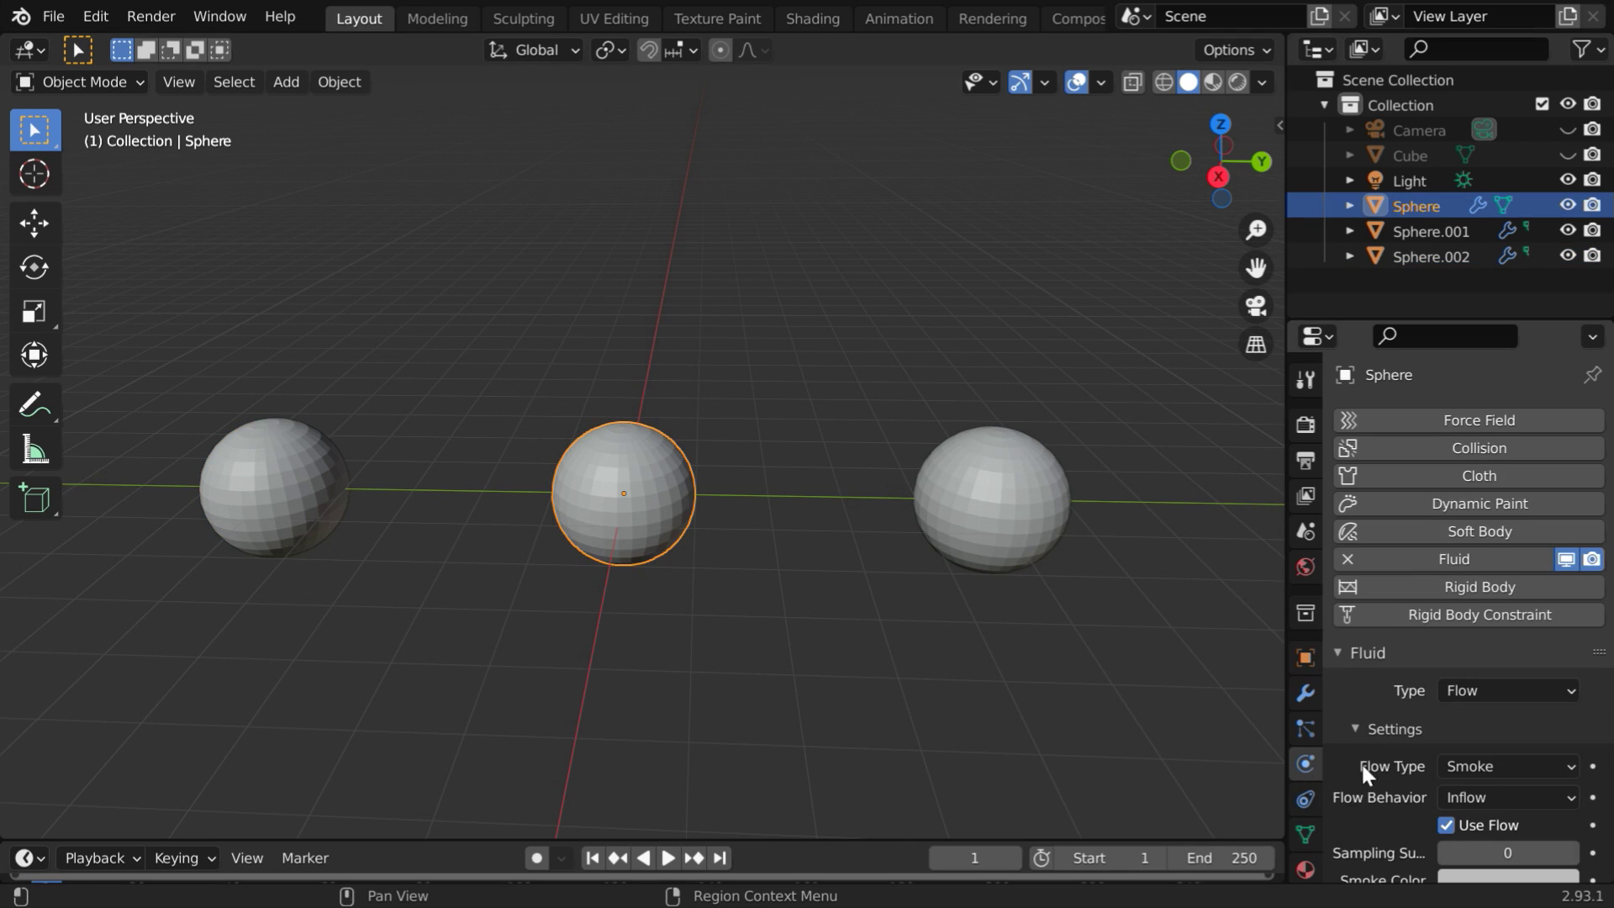
pyautogui.scroll(-6, 1488, 758)
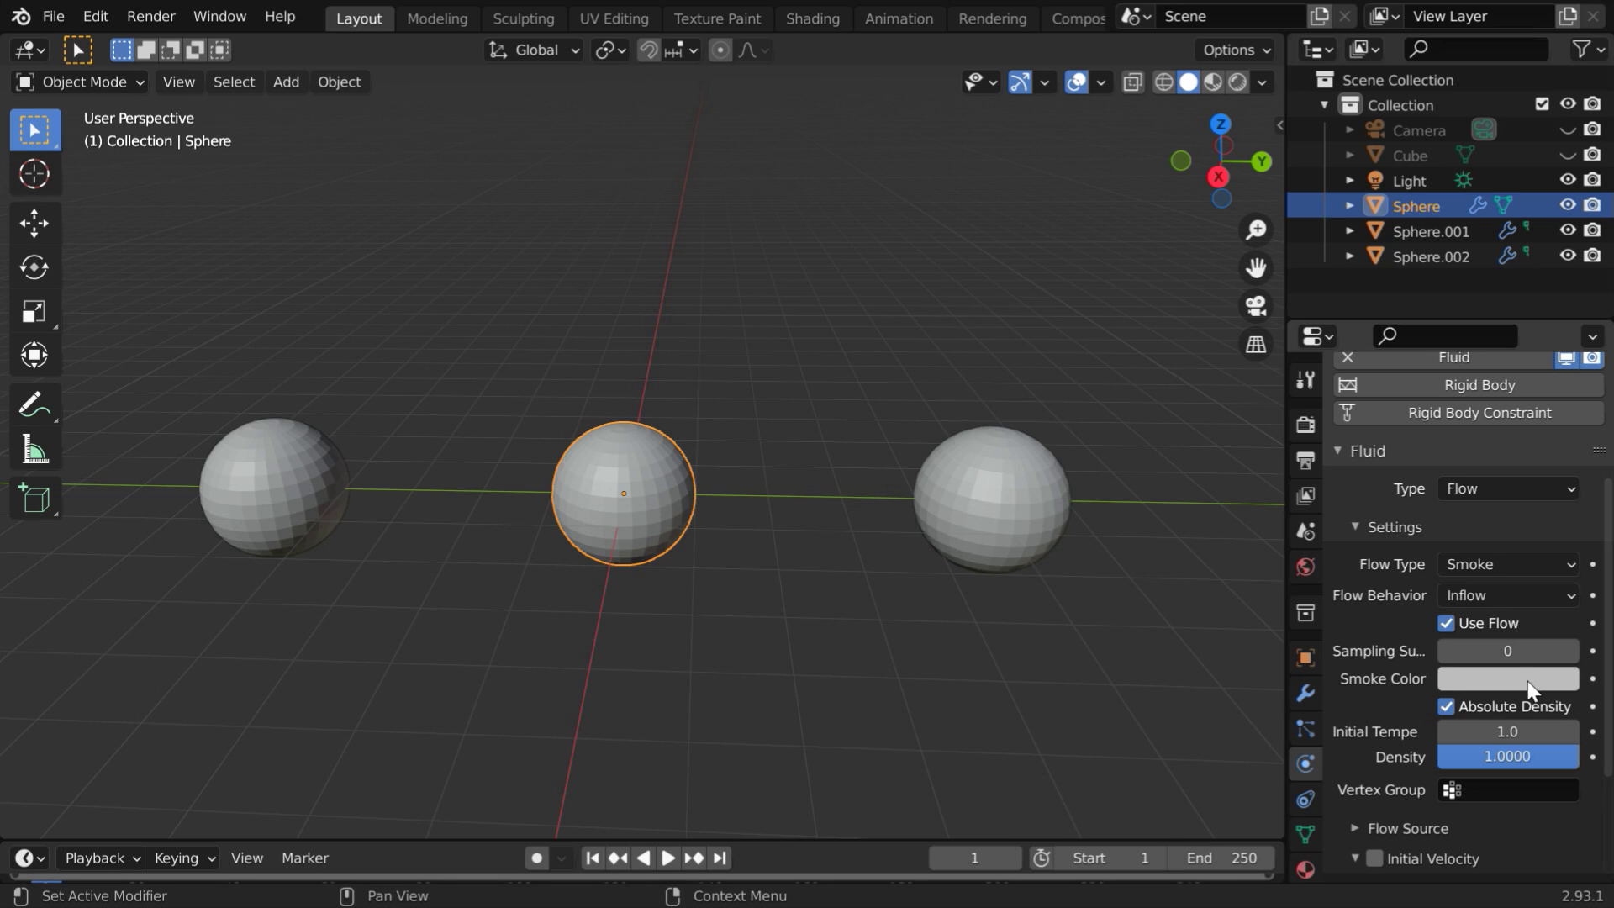
# Step: Set Sphere.001's smoke colour to a bright full-value cyan
pyautogui.click(1426, 232)
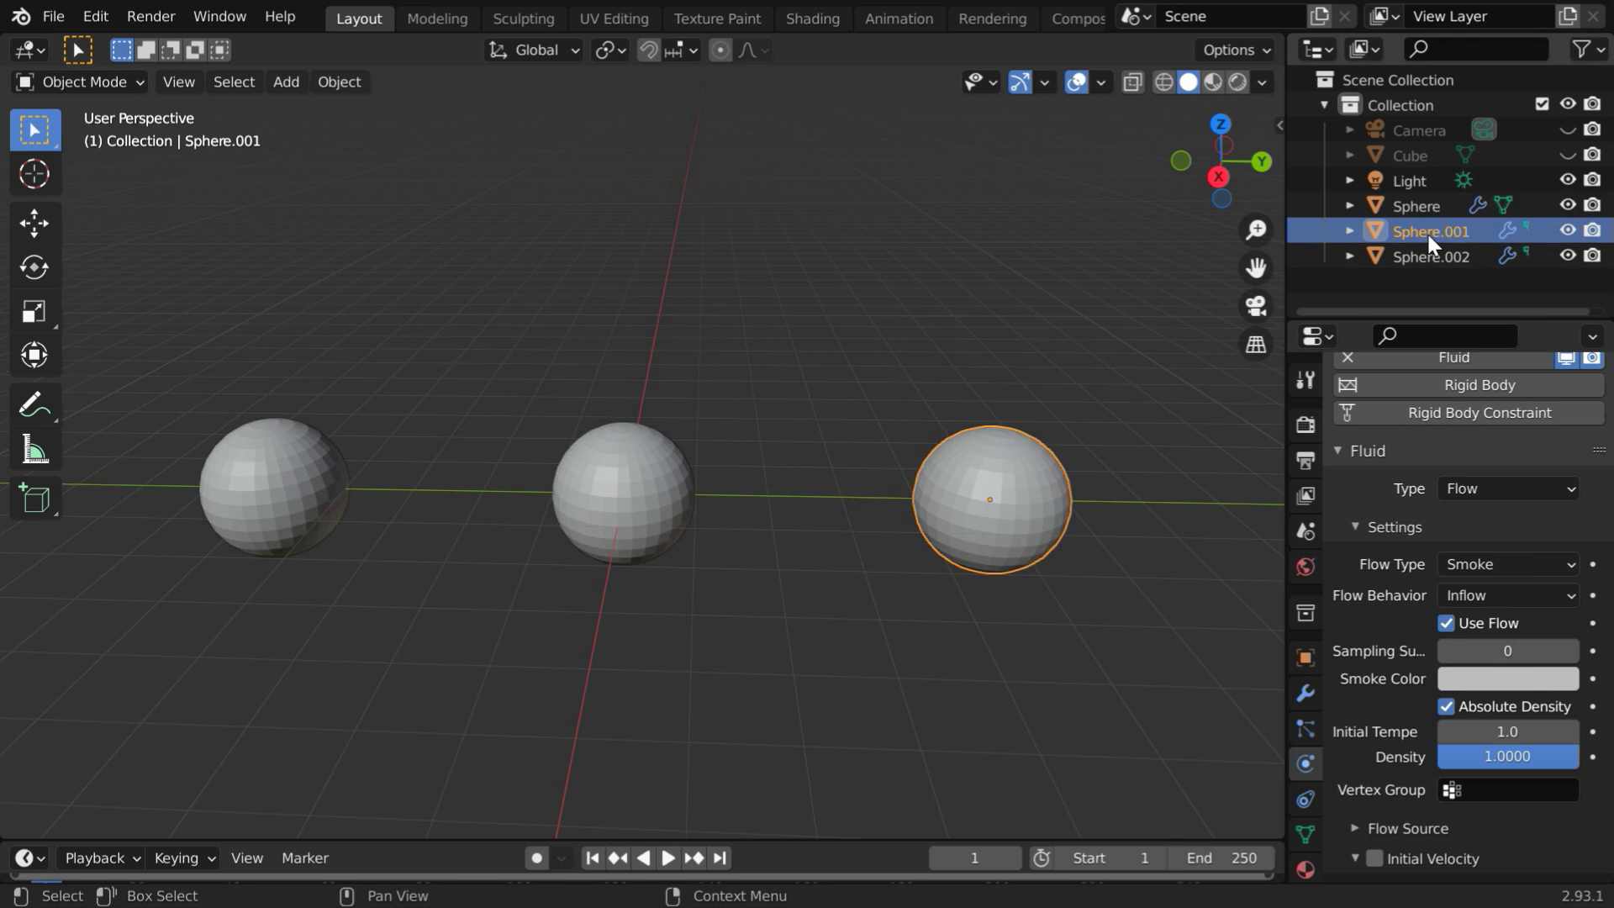
pyautogui.click(1496, 677)
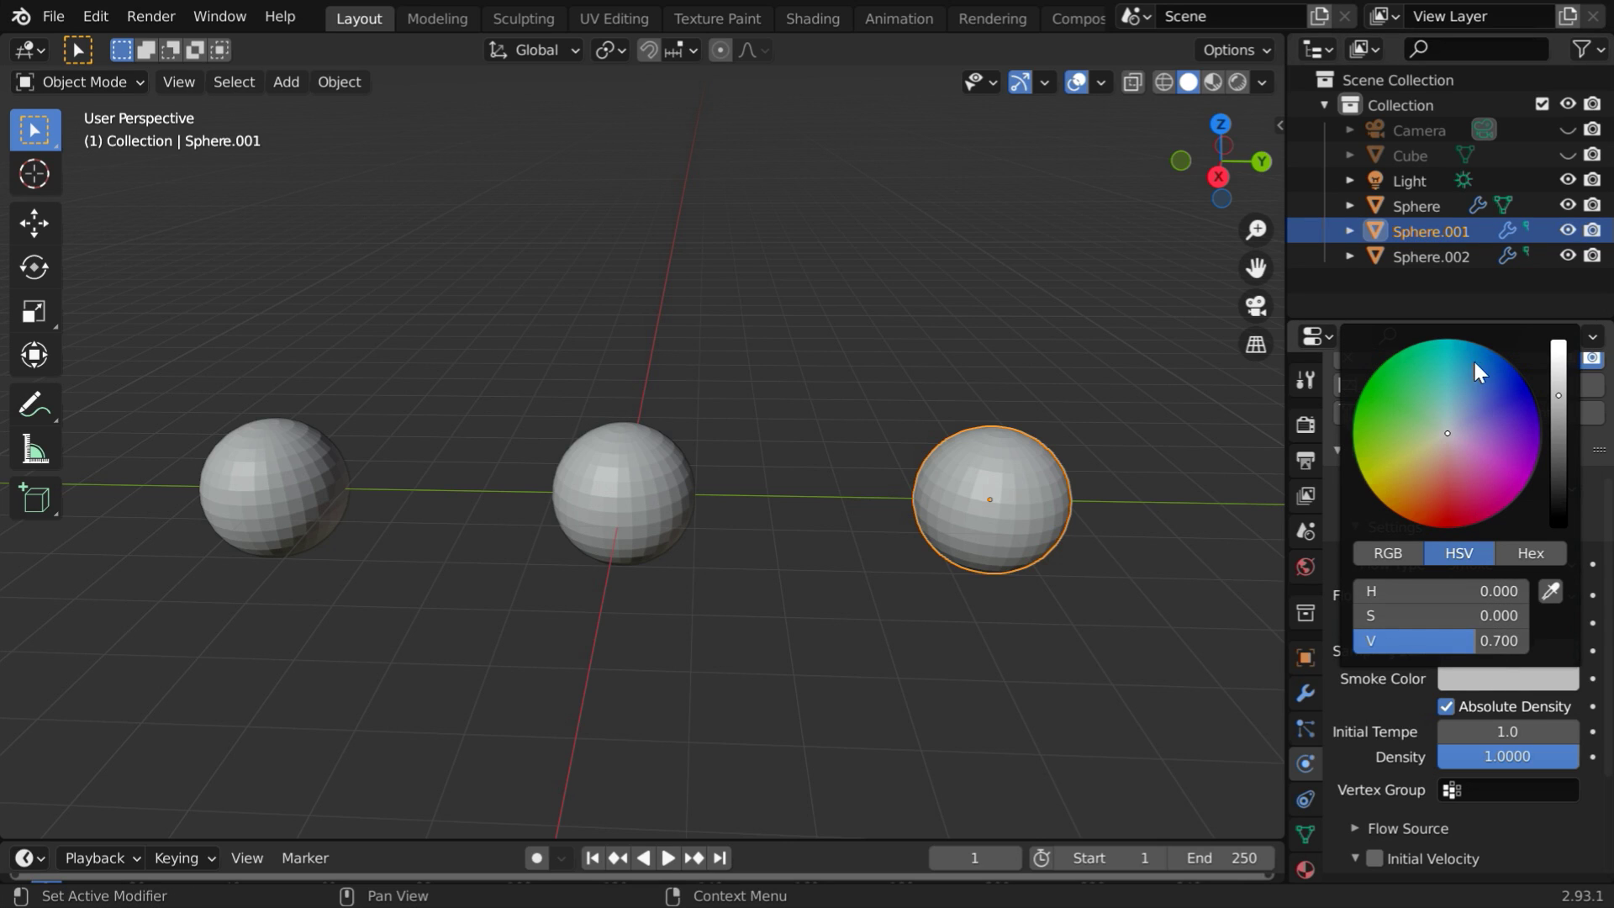
pyautogui.moveTo(1474, 363); pyautogui.dragTo(1471, 343)
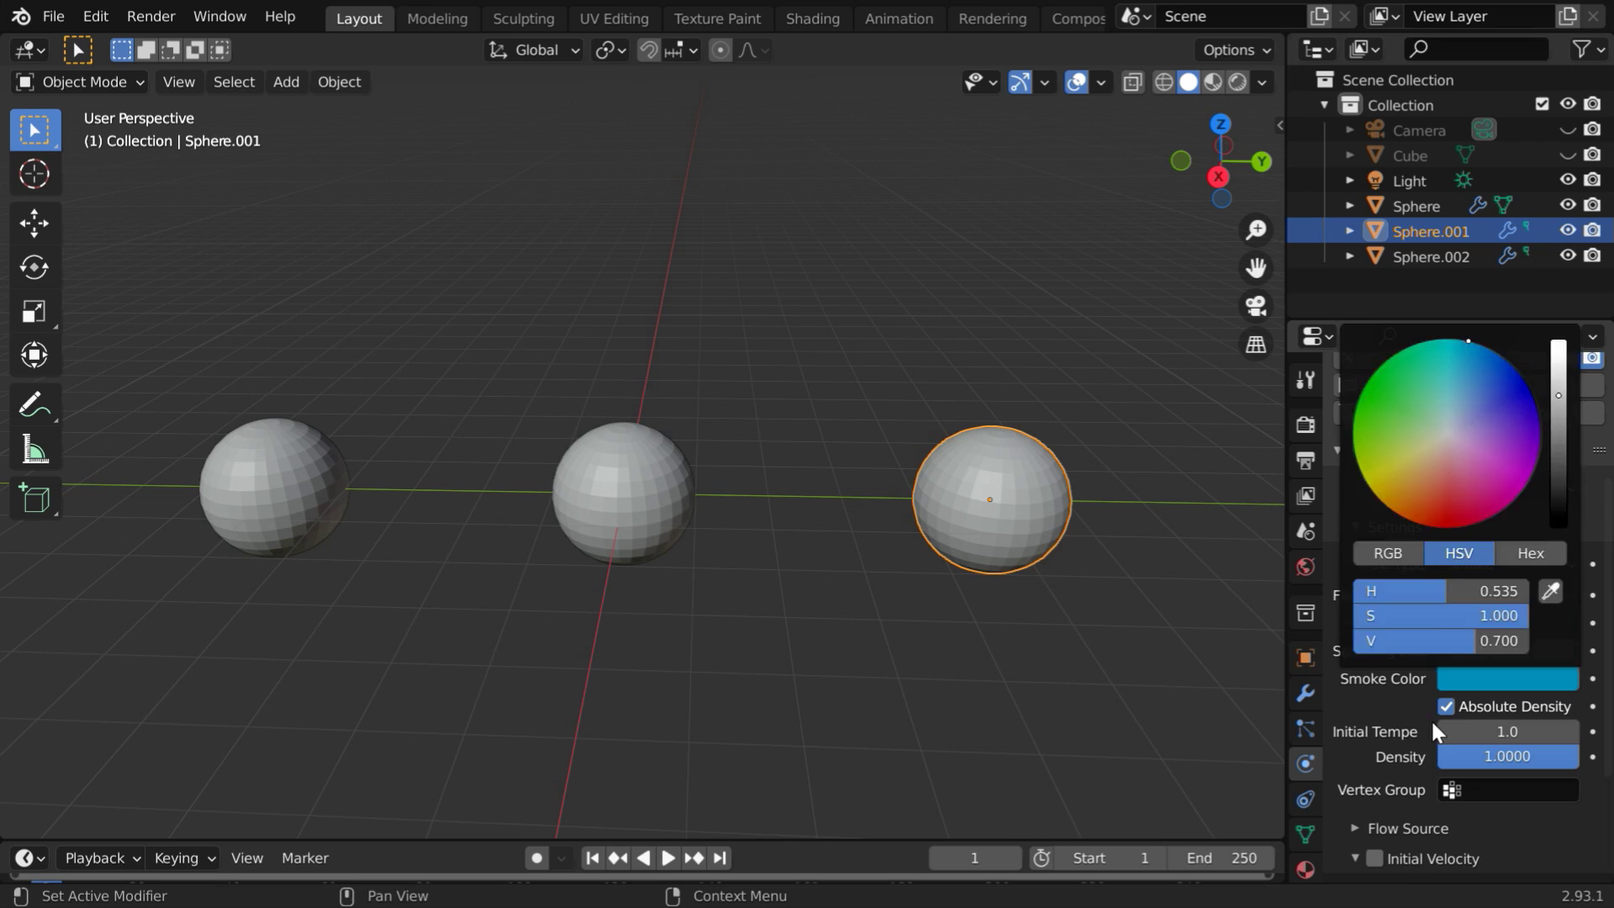
pyautogui.click(1478, 681)
pyautogui.moveTo(1462, 632); pyautogui.dragTo(1526, 632)
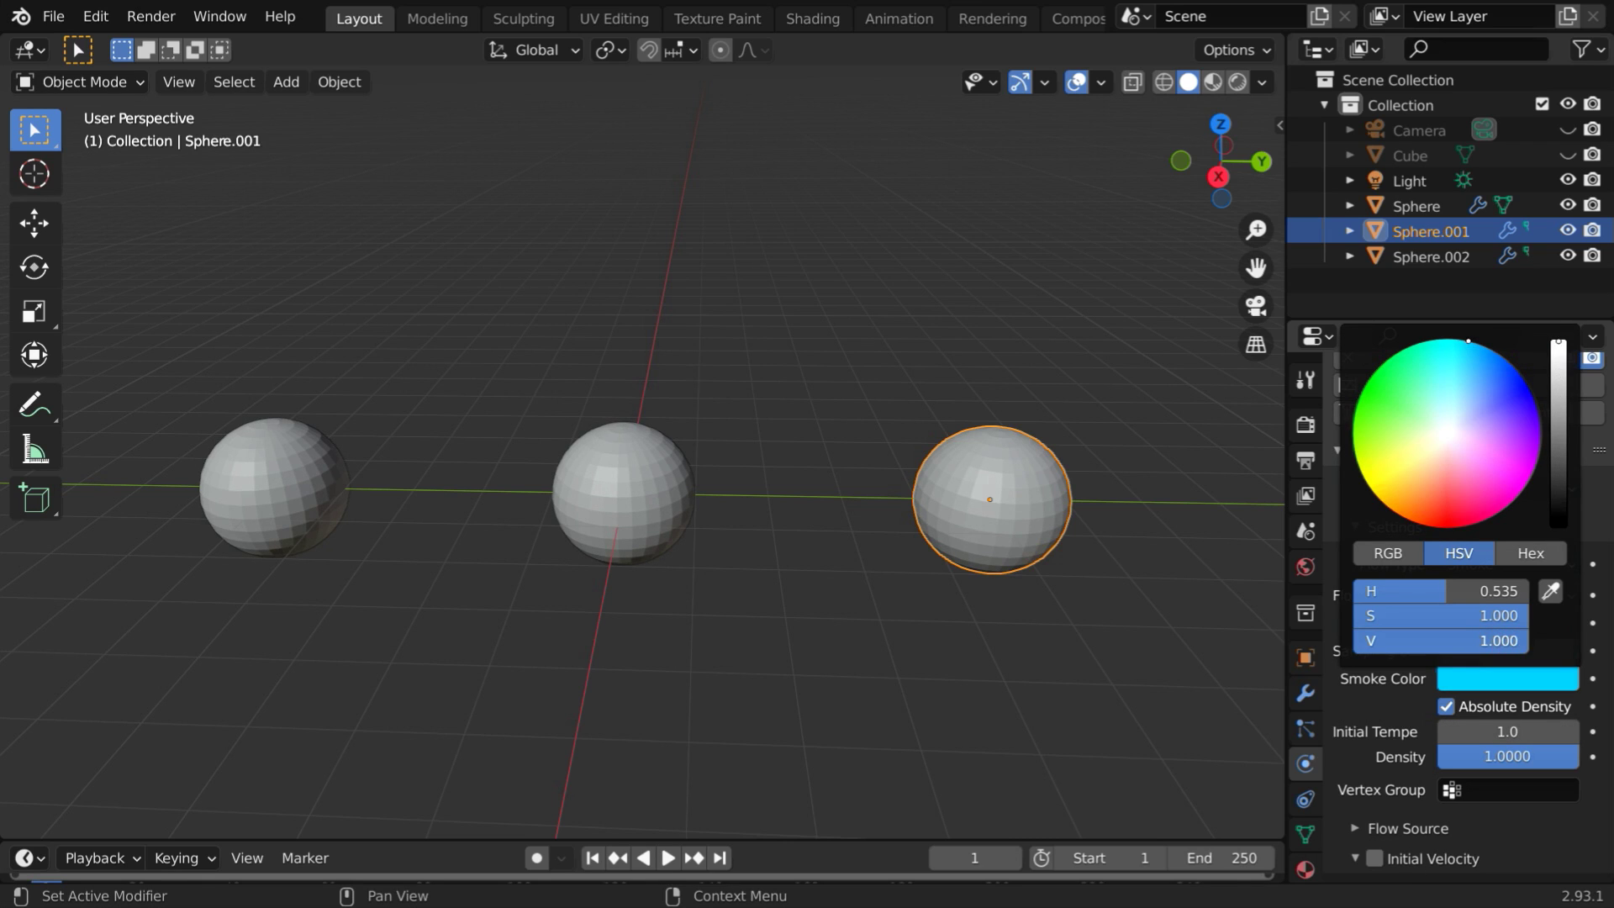
# Step: Set Sphere.002's smoke colour to a bright full-value pink-magenta
pyautogui.click(1433, 259)
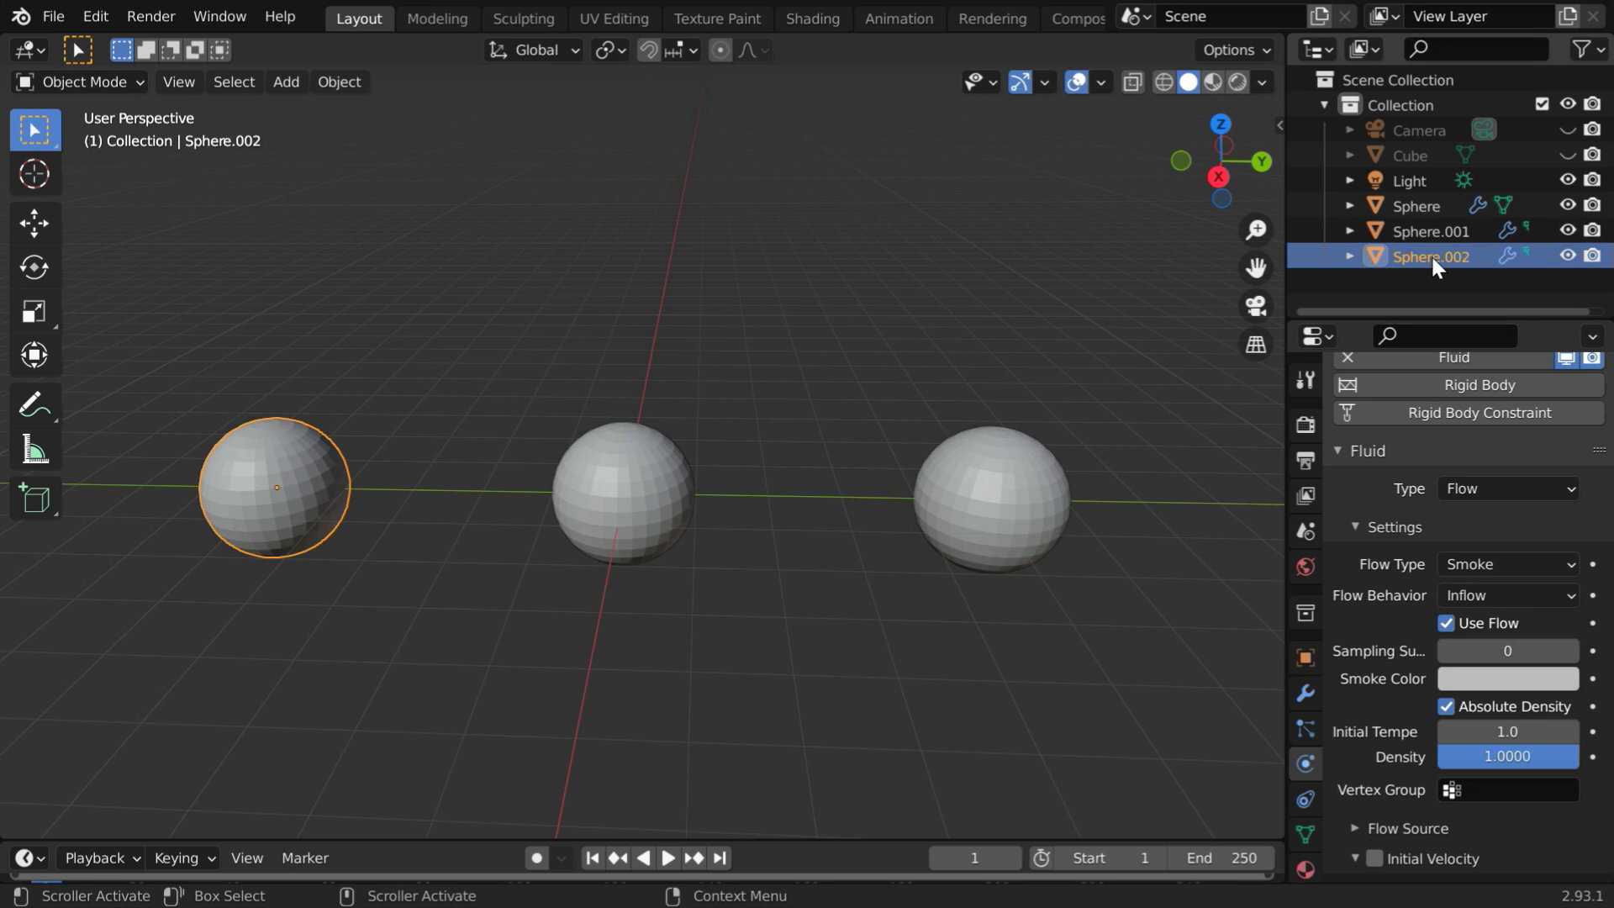
pyautogui.click(1486, 681)
pyautogui.moveTo(1501, 494); pyautogui.dragTo(1518, 497)
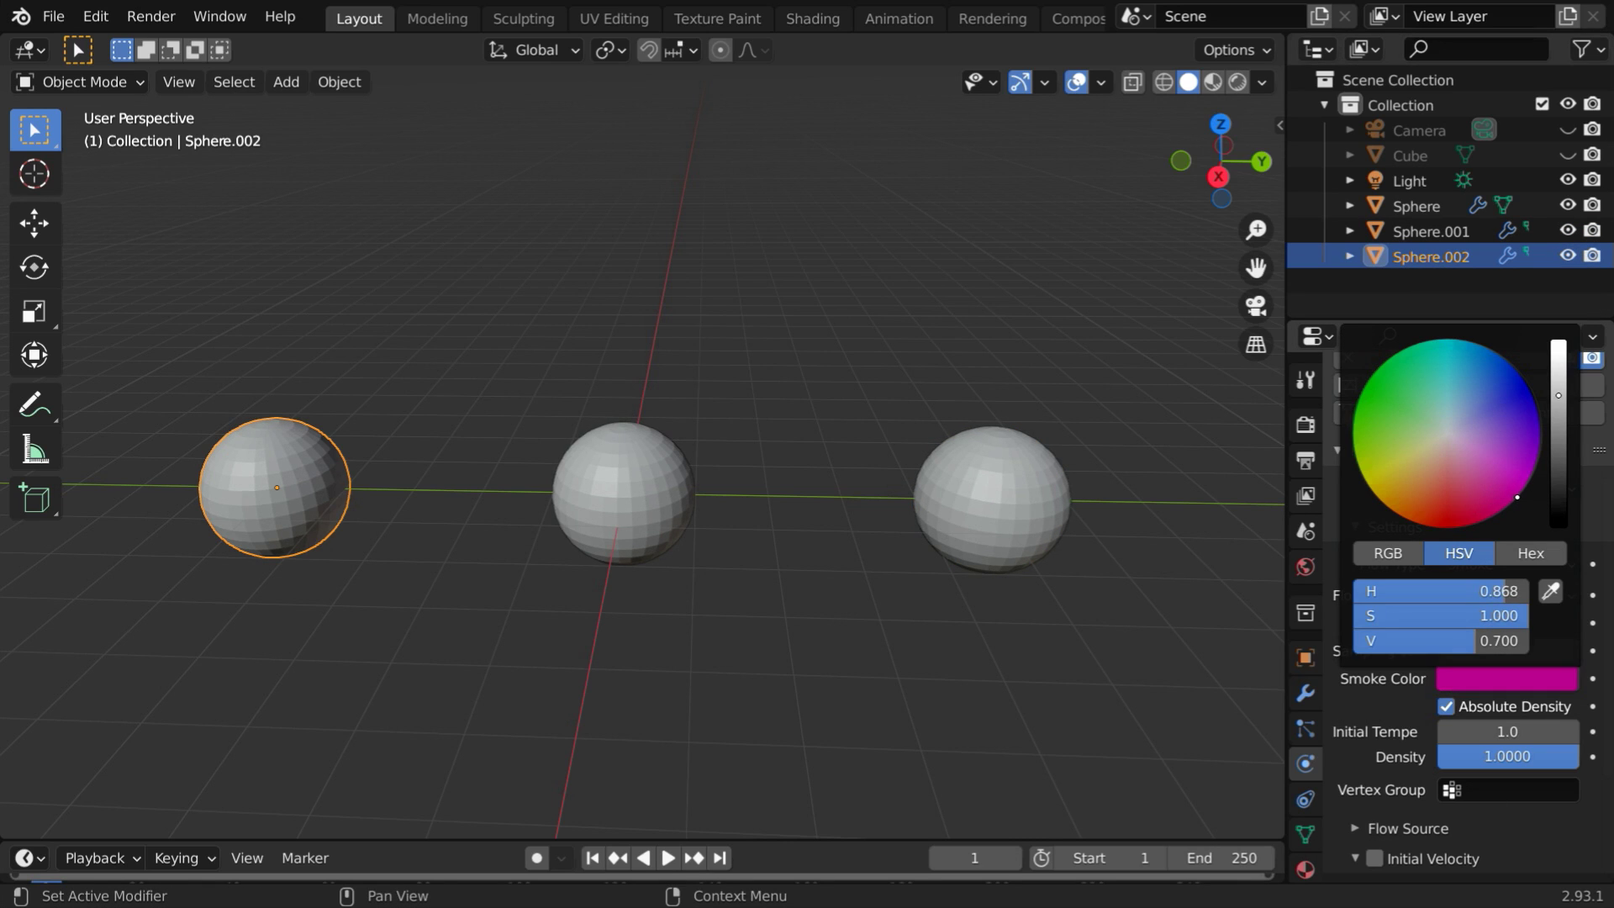
pyautogui.moveTo(1495, 640); pyautogui.dragTo(1526, 640)
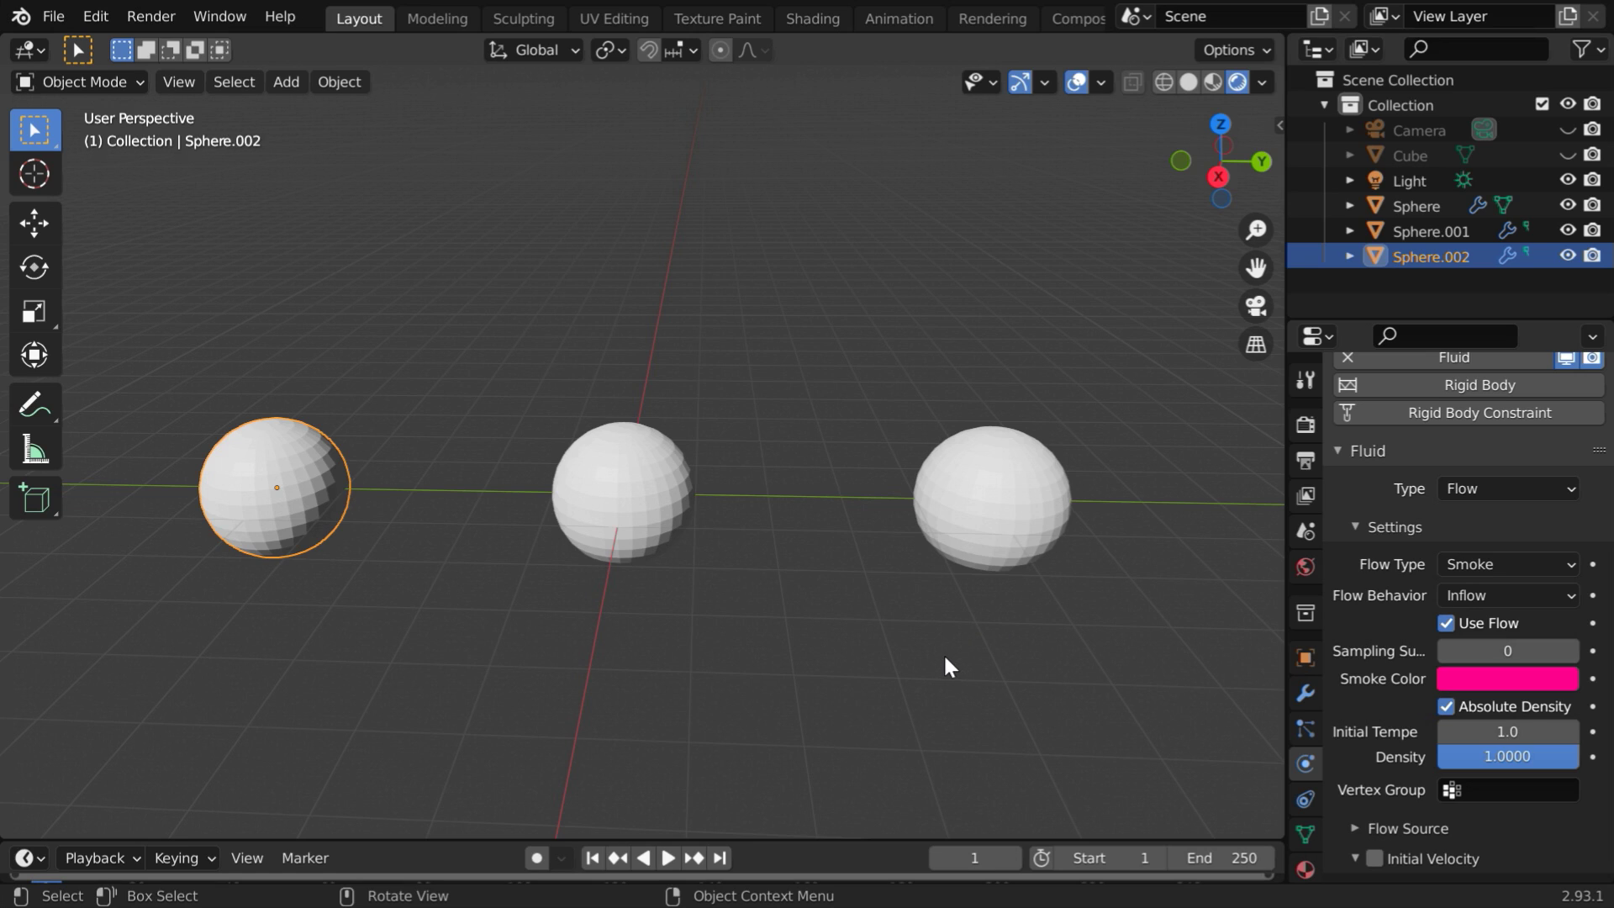
# Step: Unhide the Cube and scale it to X 5, Y 8, Z 5
pyautogui.click(1568, 155)
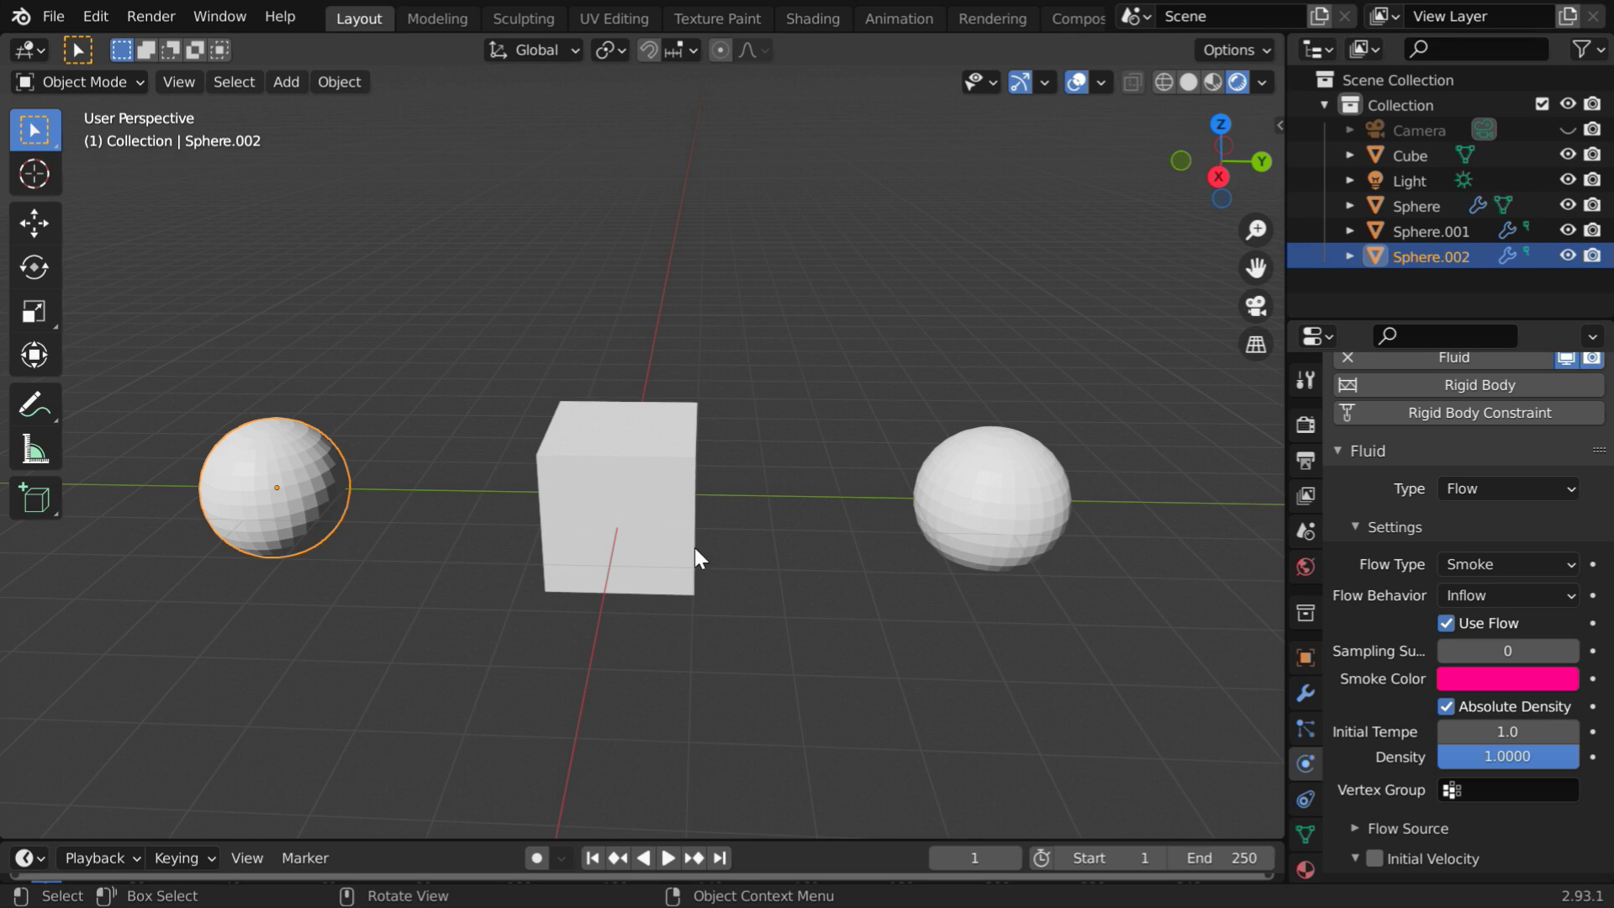
pyautogui.click(686, 579)
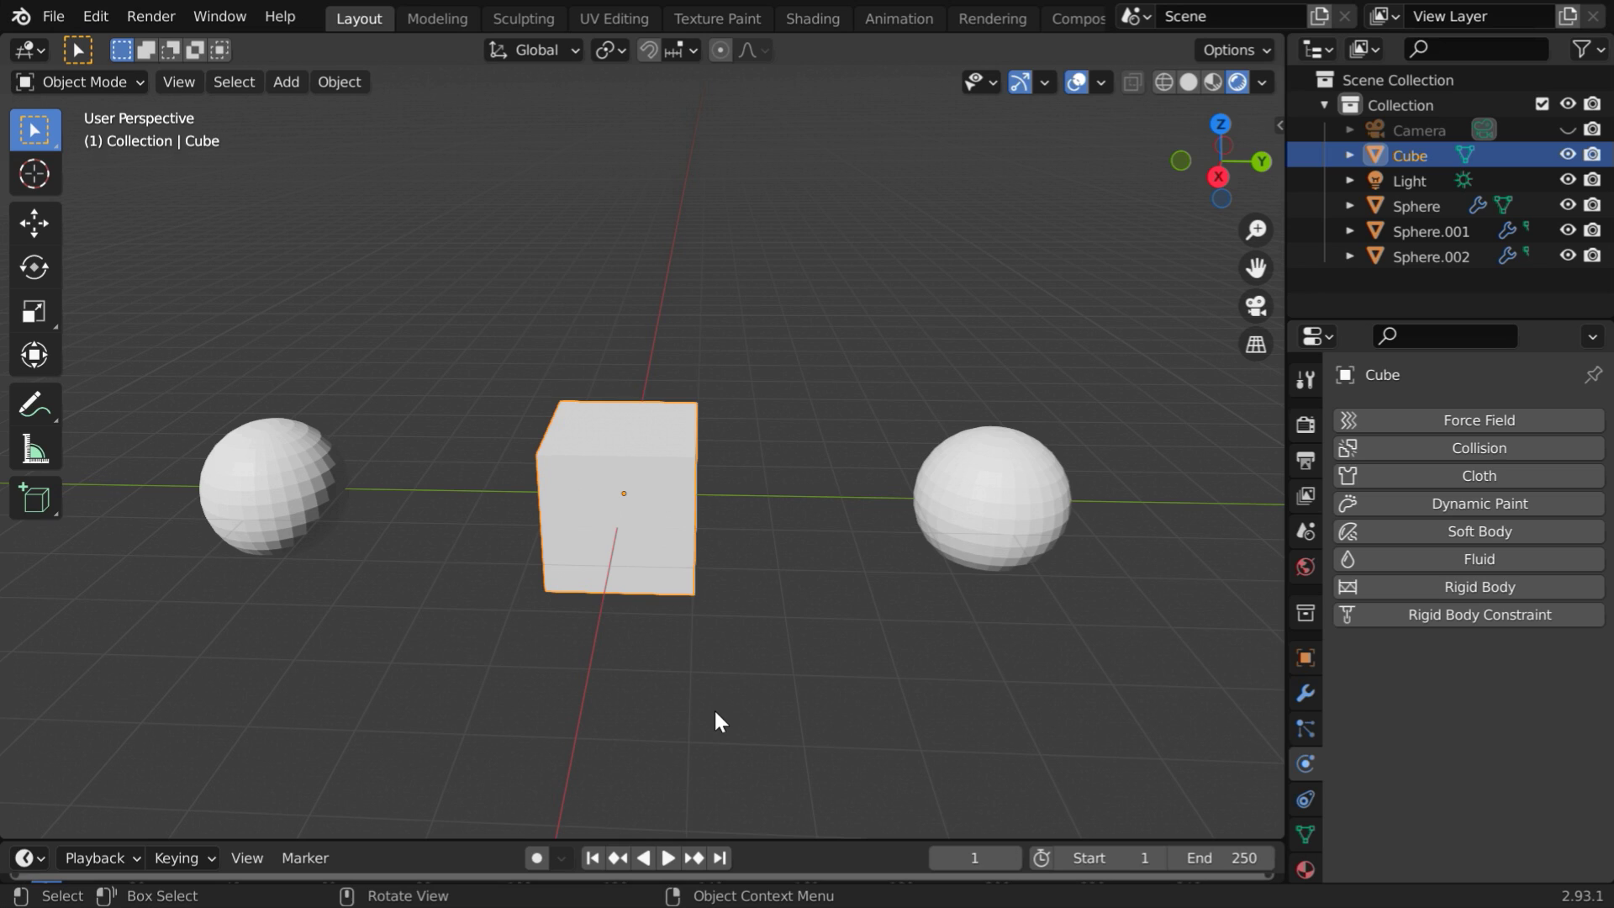
pyautogui.click(1307, 656)
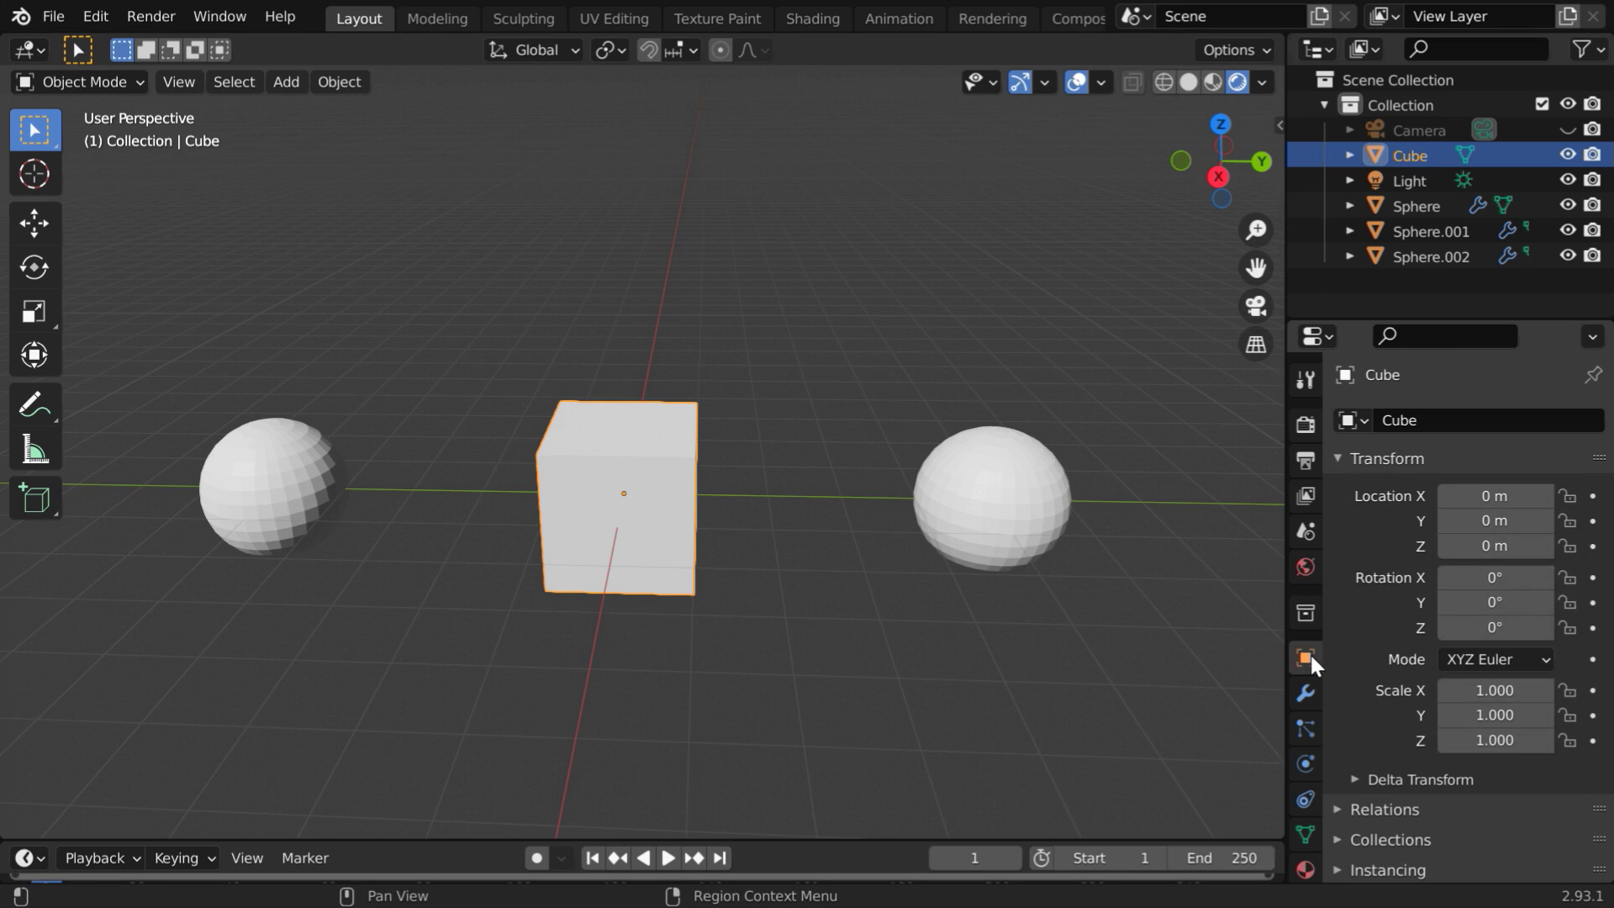
pyautogui.click(1504, 690)
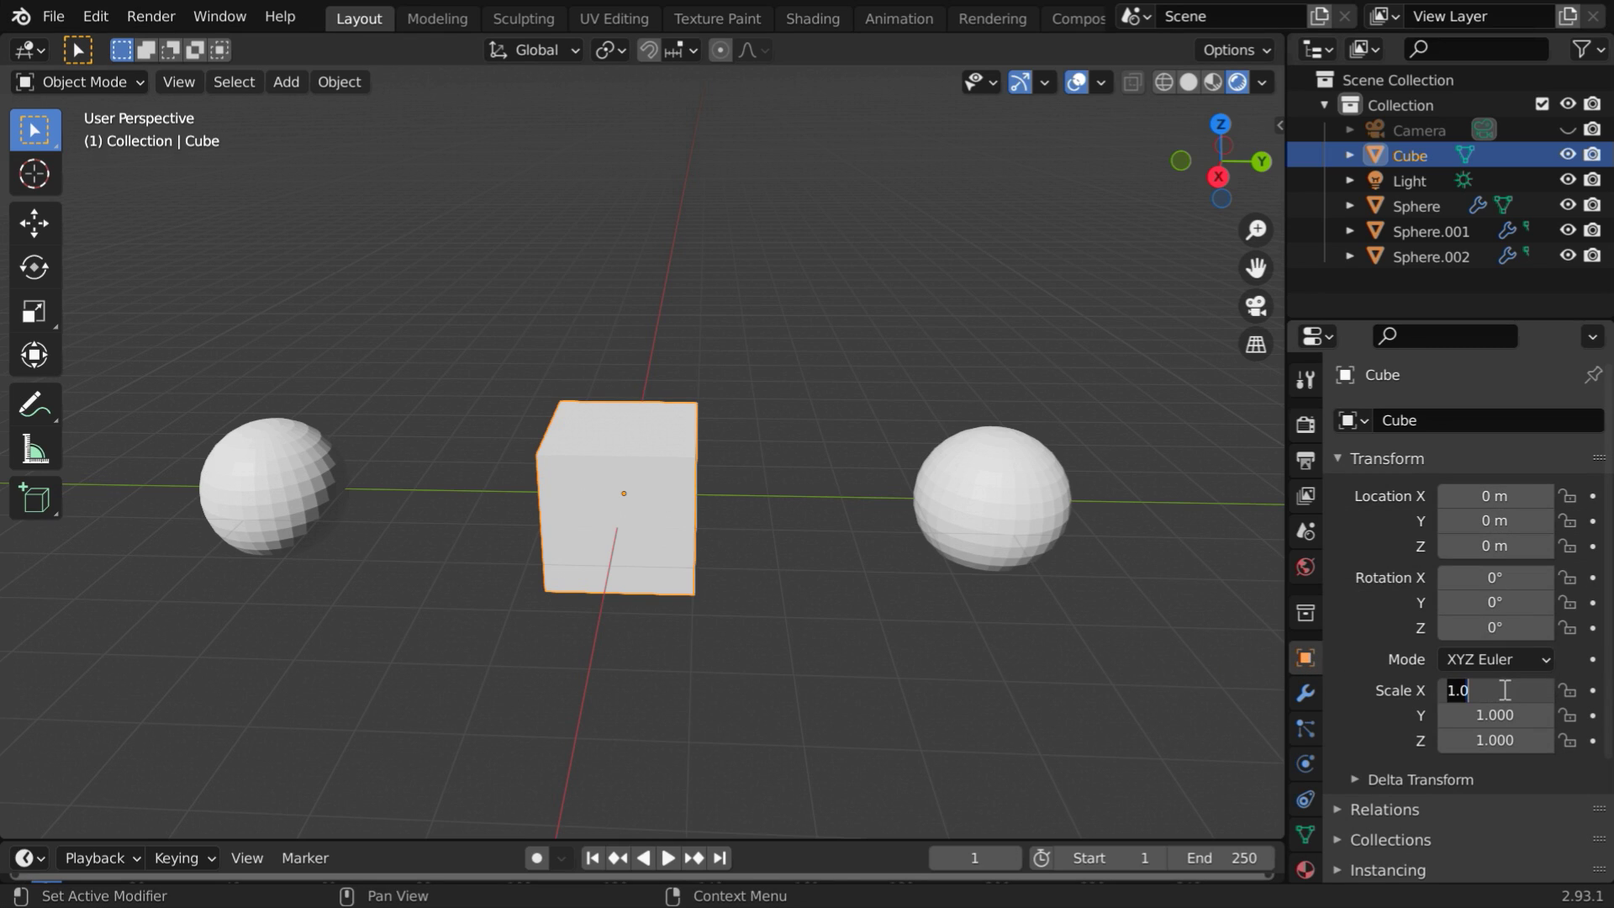
pyautogui.write('5')
pyautogui.press('Return')
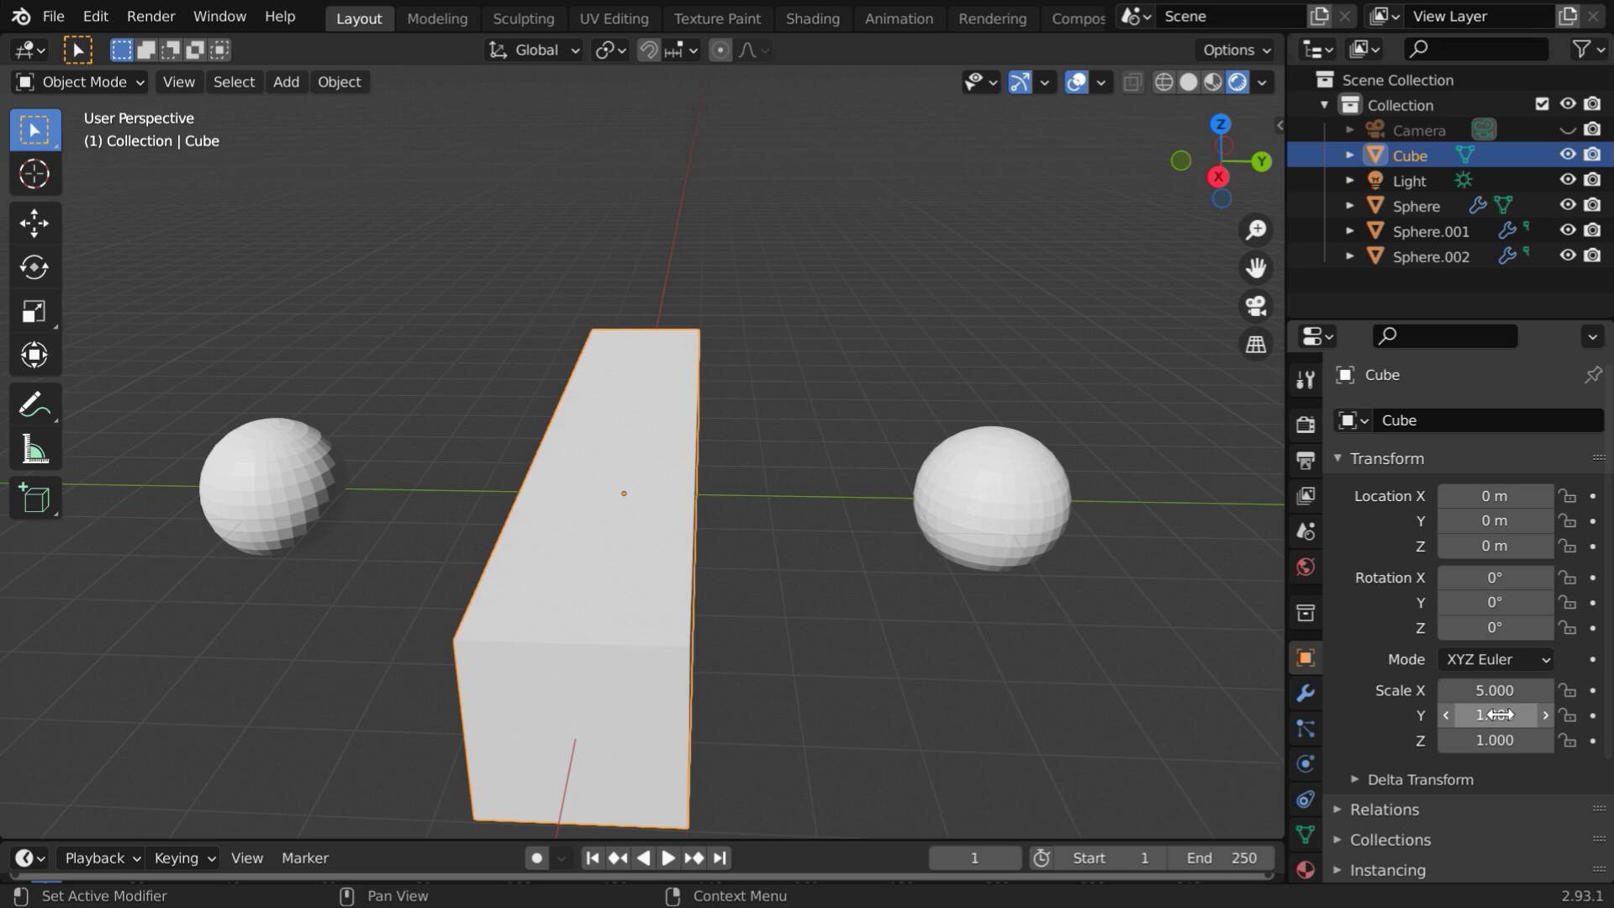
pyautogui.click(1503, 715)
pyautogui.write('8')
pyautogui.press('Return')
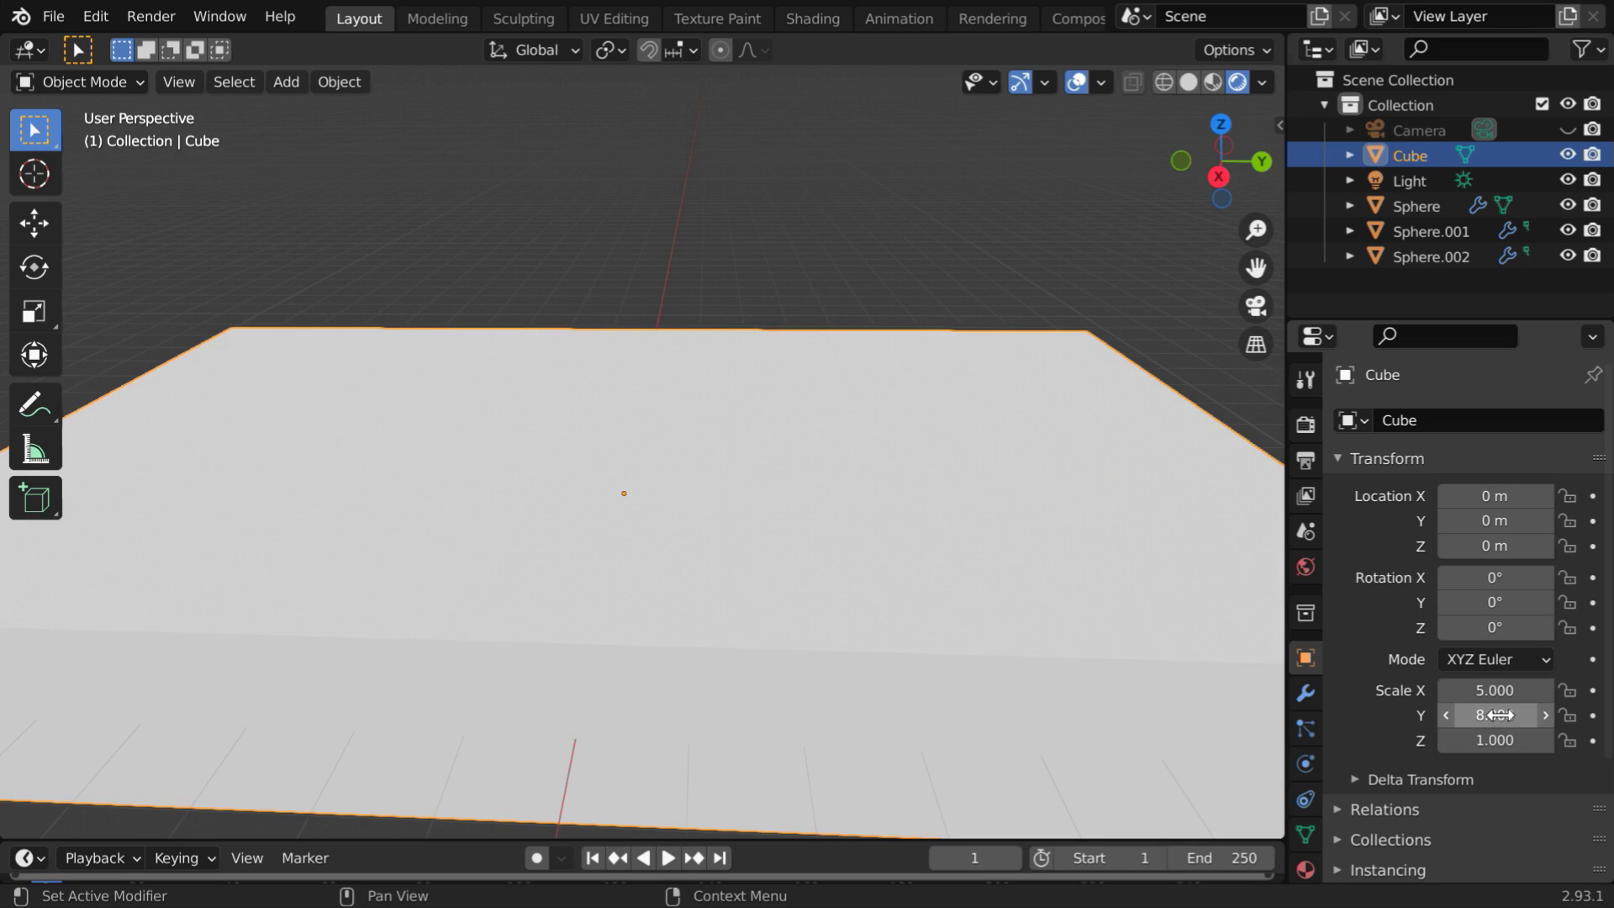
pyautogui.click(1501, 740)
pyautogui.write('5')
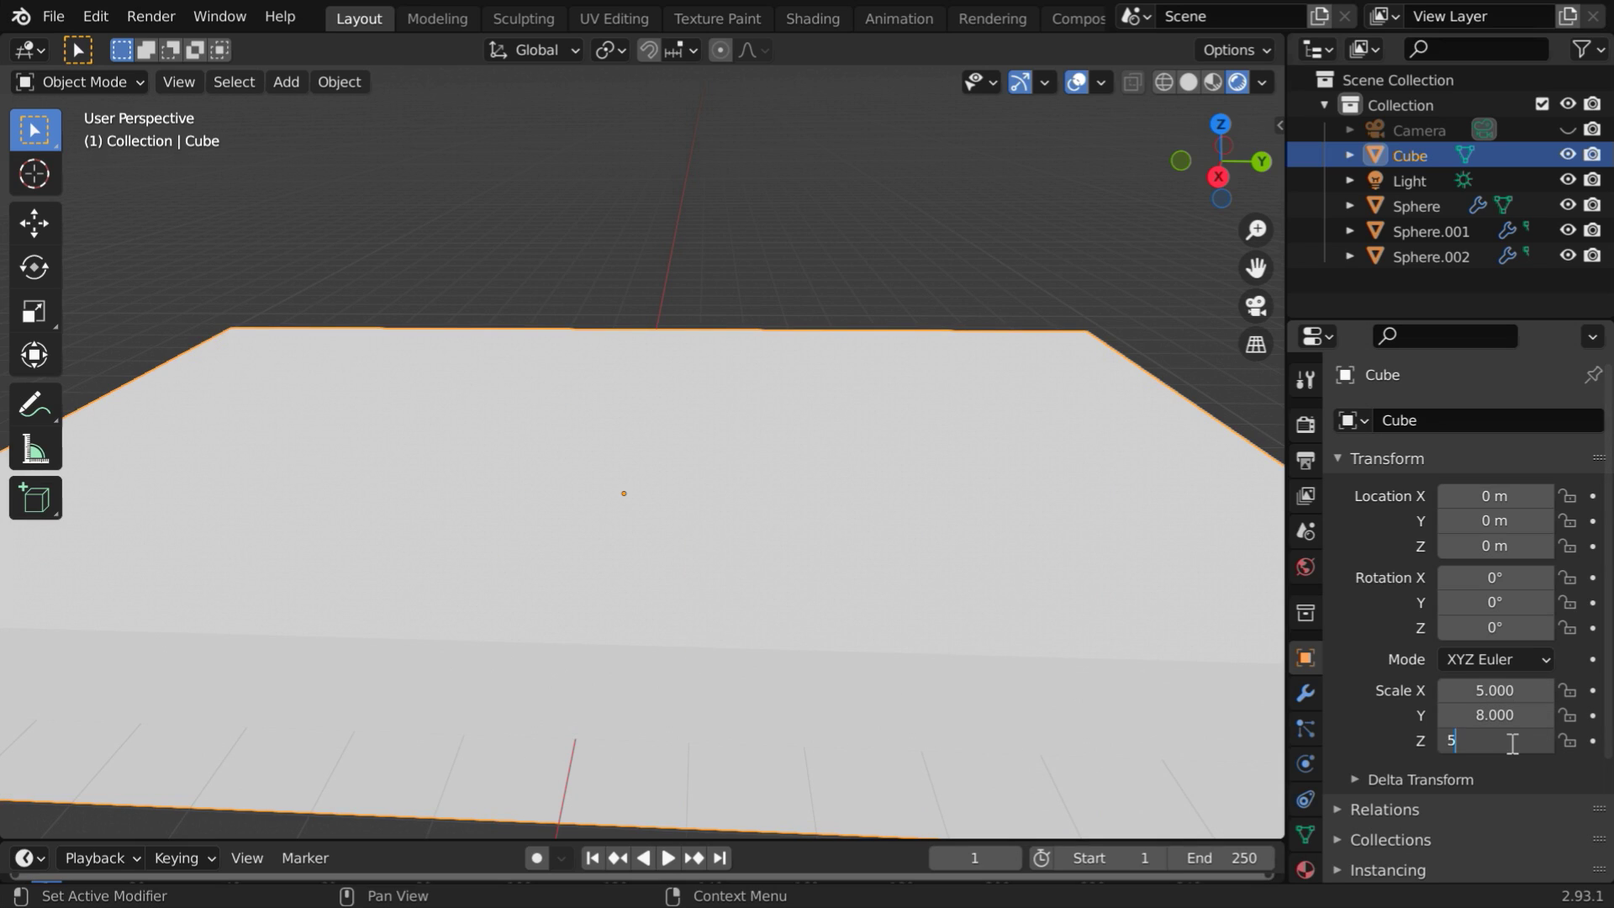
pyautogui.press('Return')
# Step: Raise the Cube to a Z location of 5 m
pyautogui.scroll(-5, 1093, 694)
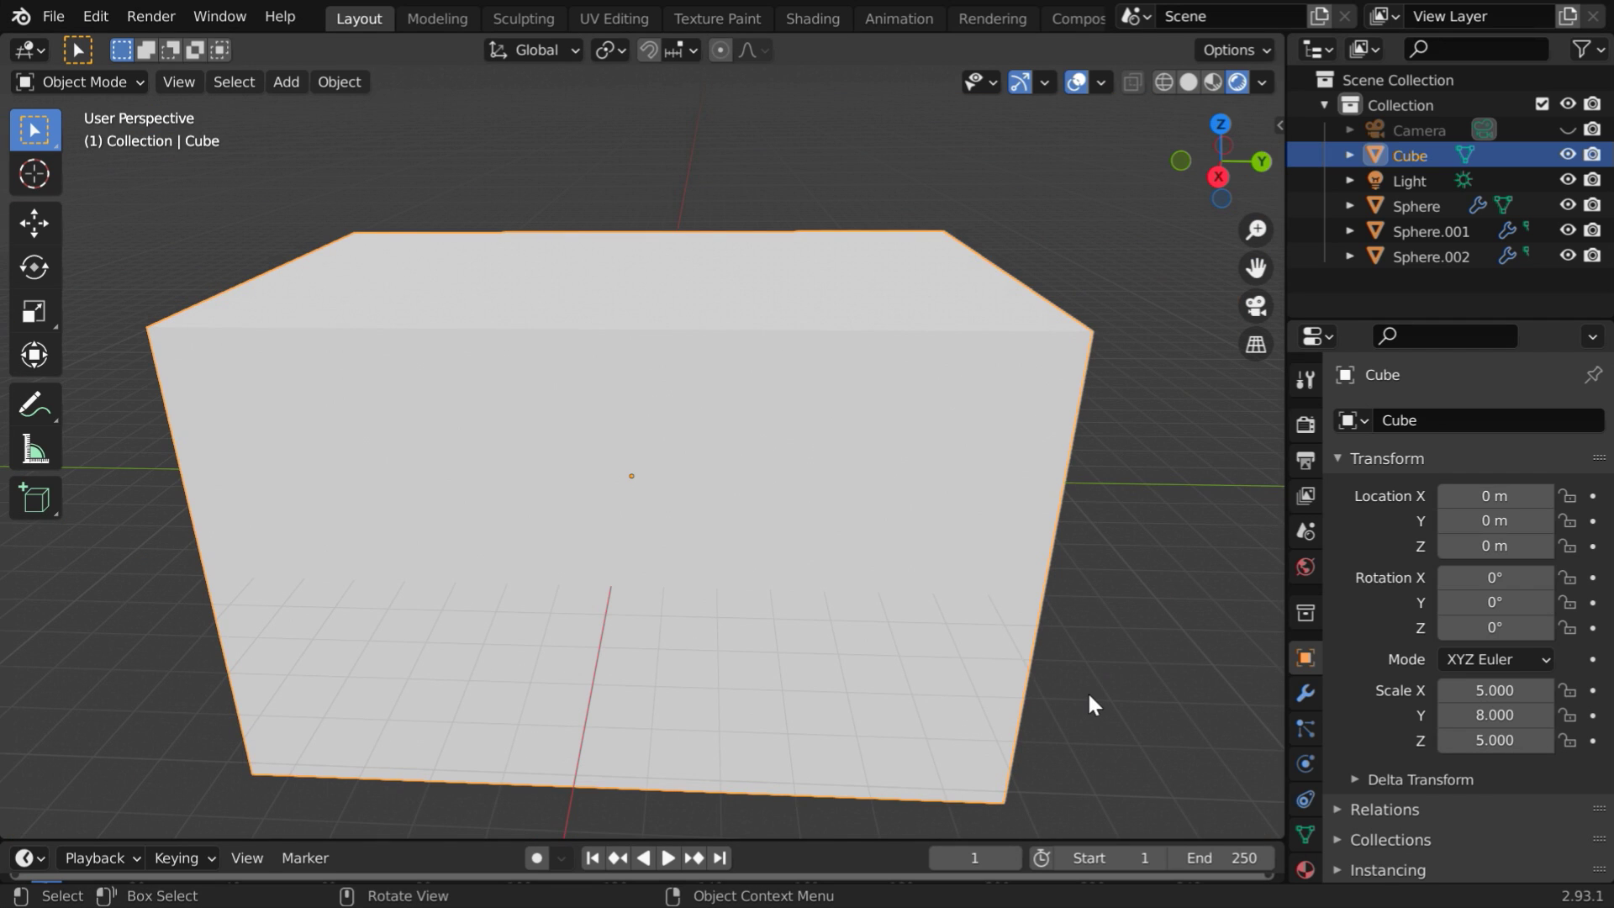
pyautogui.moveTo(996, 718); pyautogui.dragTo(991, 696, button='middle')
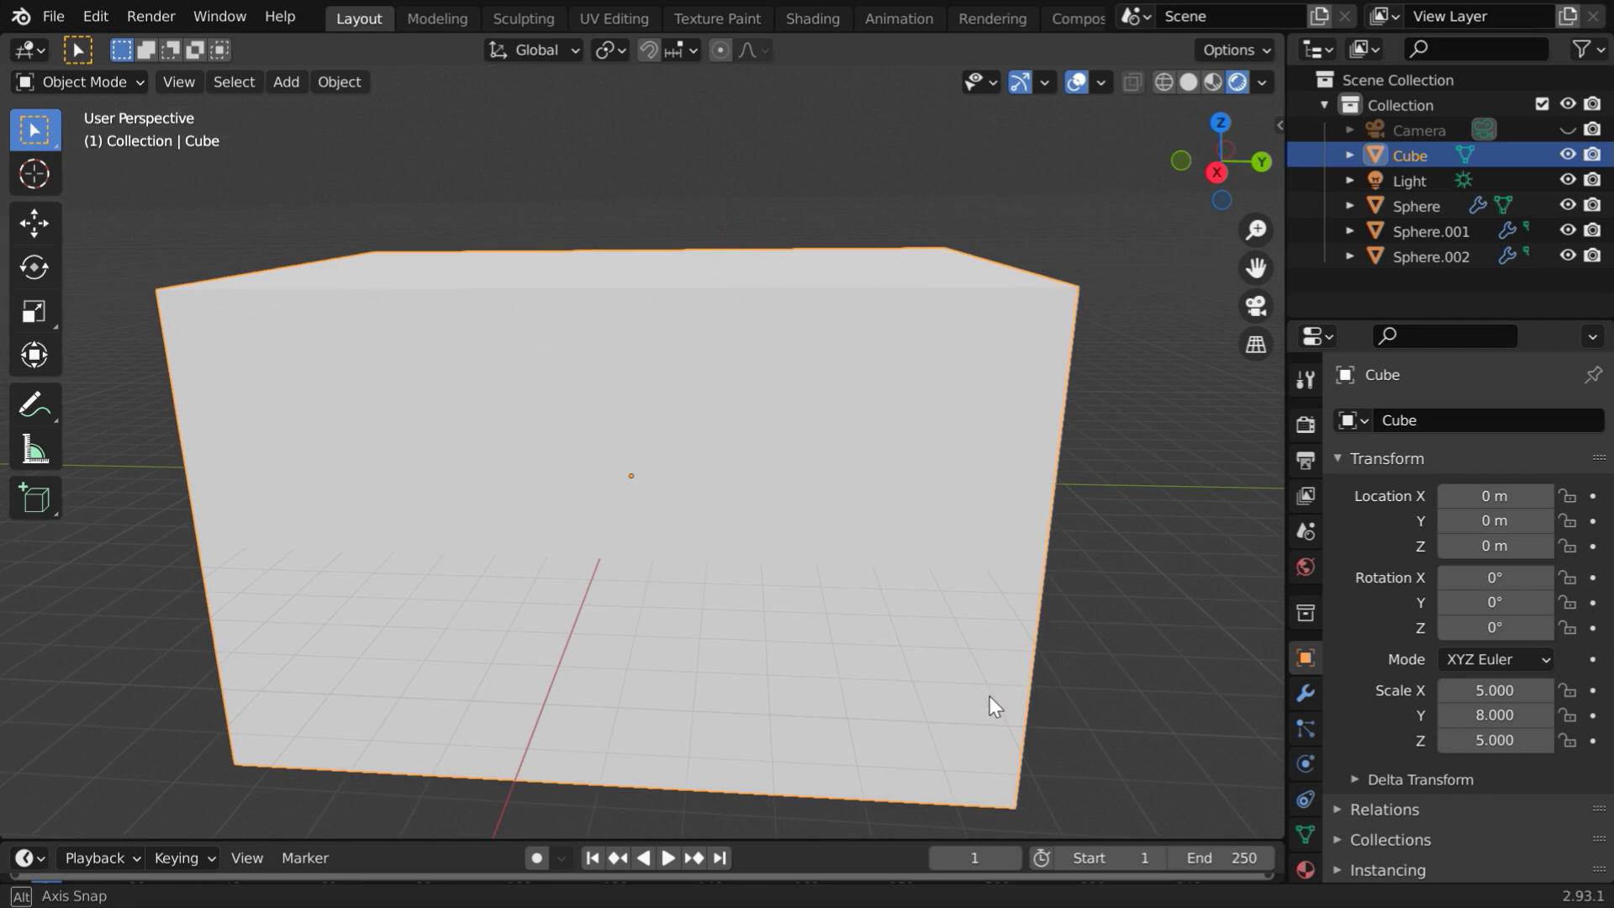
pyautogui.click(1476, 546)
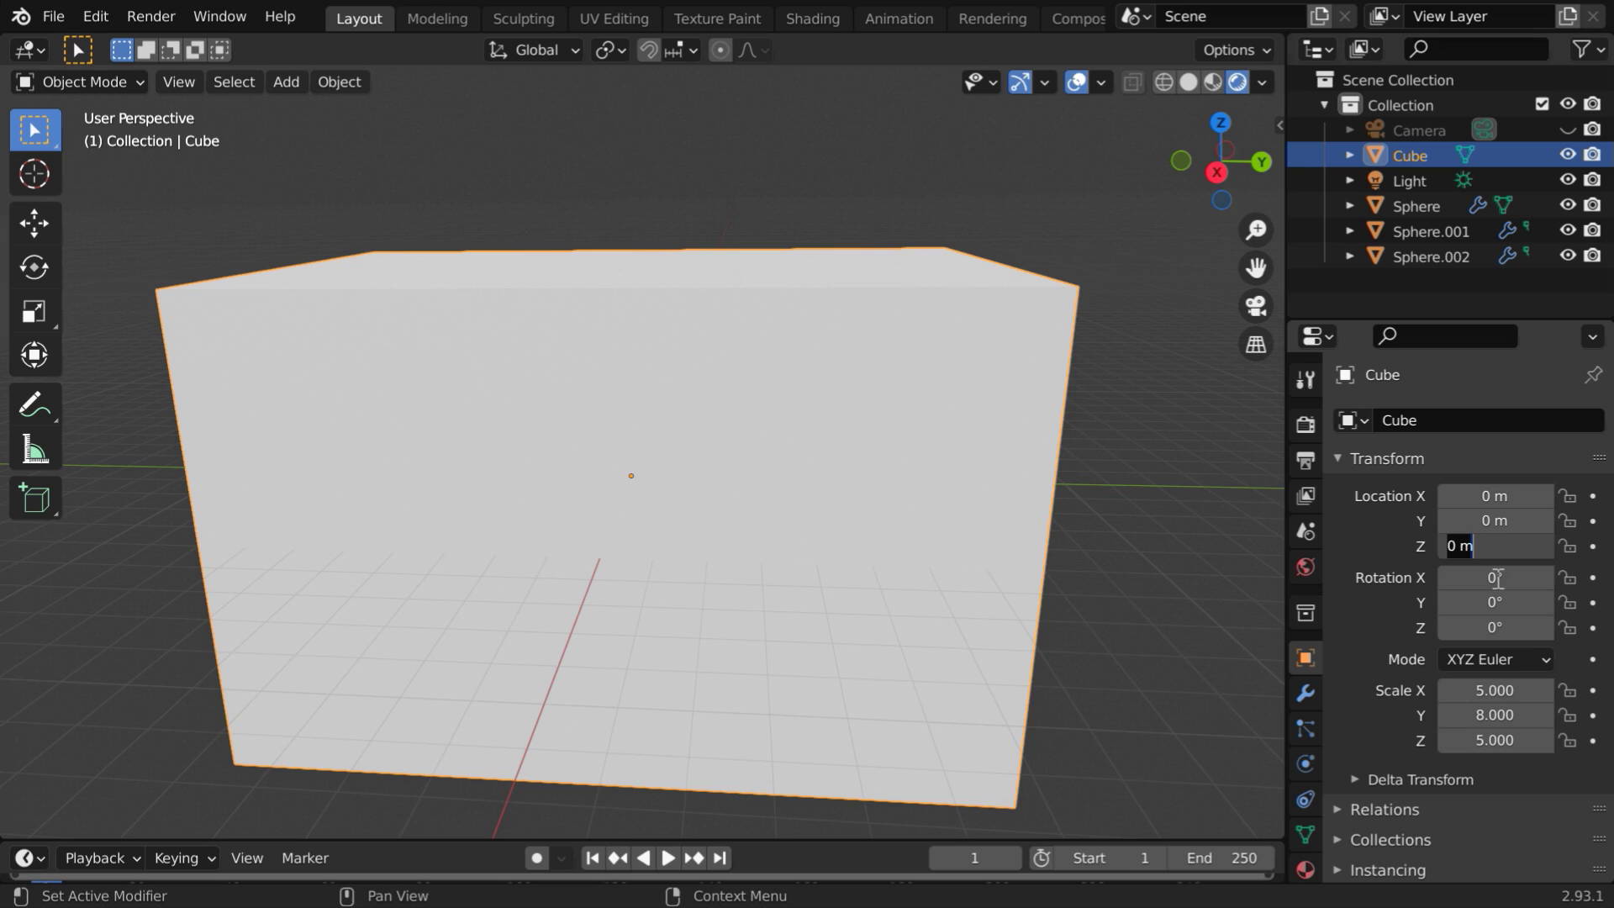
pyautogui.write('5')
pyautogui.press('Return')
pyautogui.keyDown('shift'); pyautogui.moveTo(796, 421); pyautogui.dragTo(811, 595, button='middle'); pyautogui.keyUp('shift')
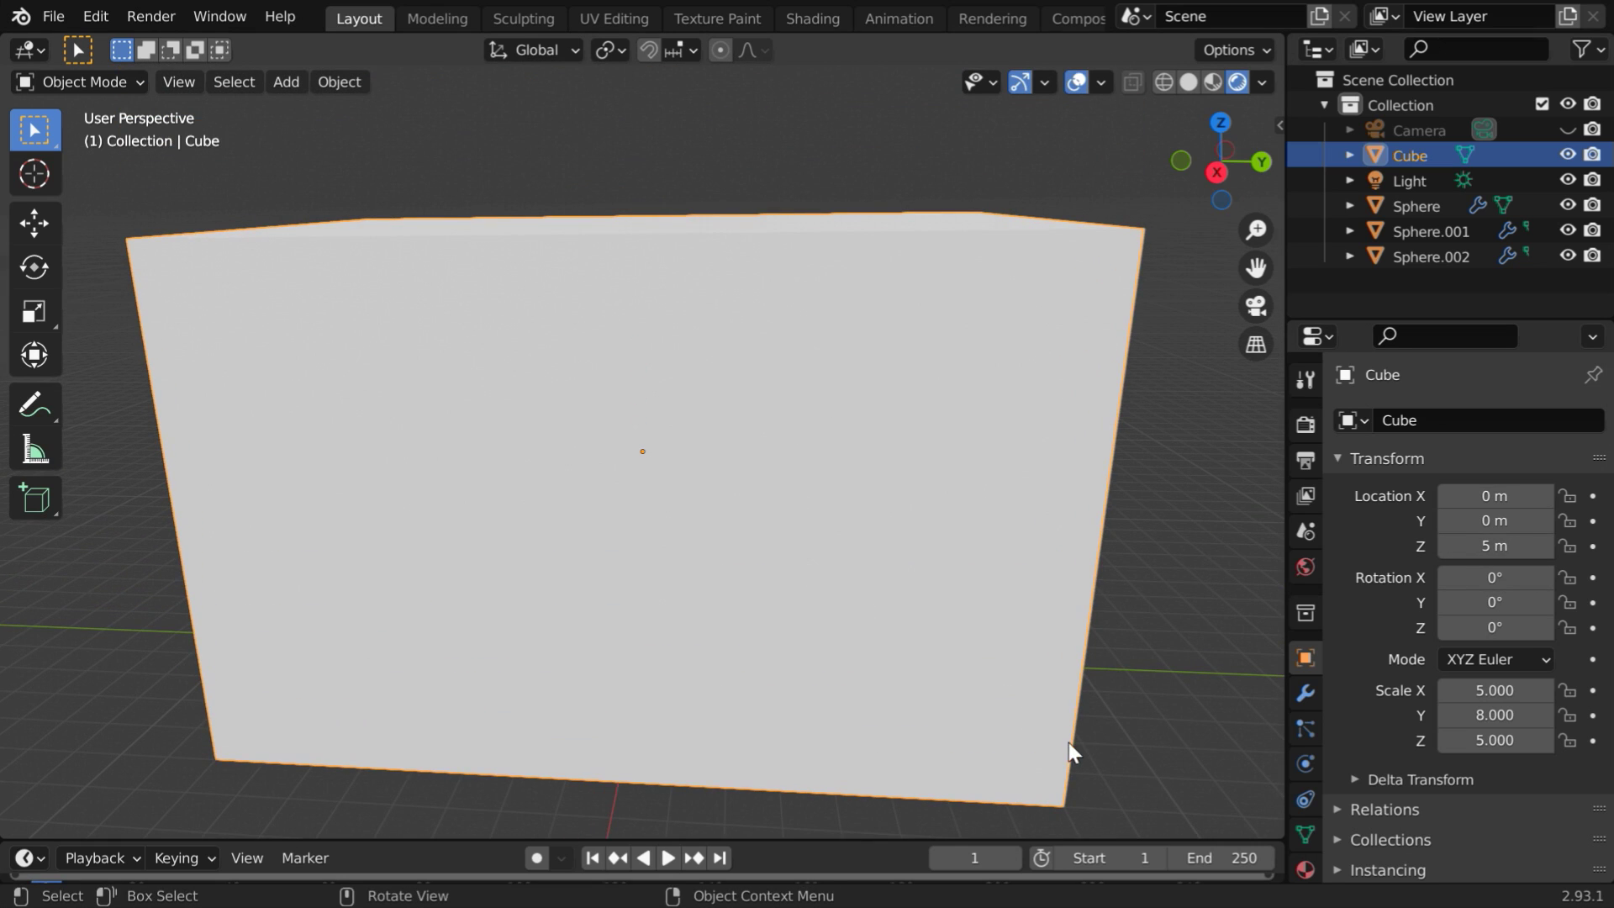
# Step: Add Fluid physics to the Cube with Type set to Domain
pyautogui.click(1307, 760)
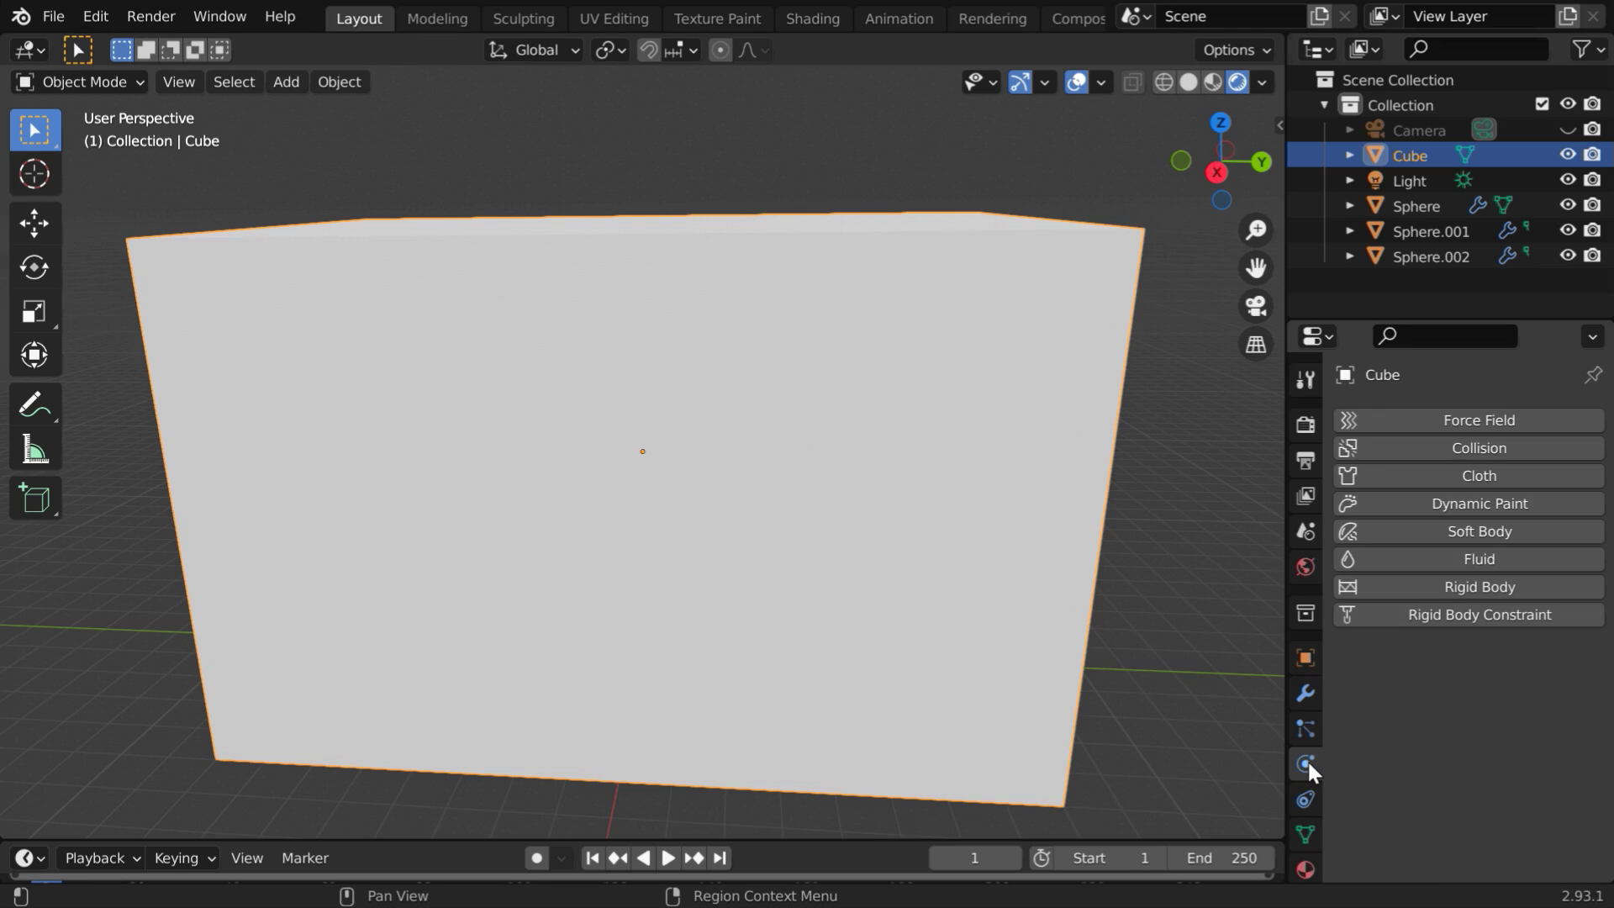
pyautogui.click(1461, 557)
pyautogui.click(1477, 691)
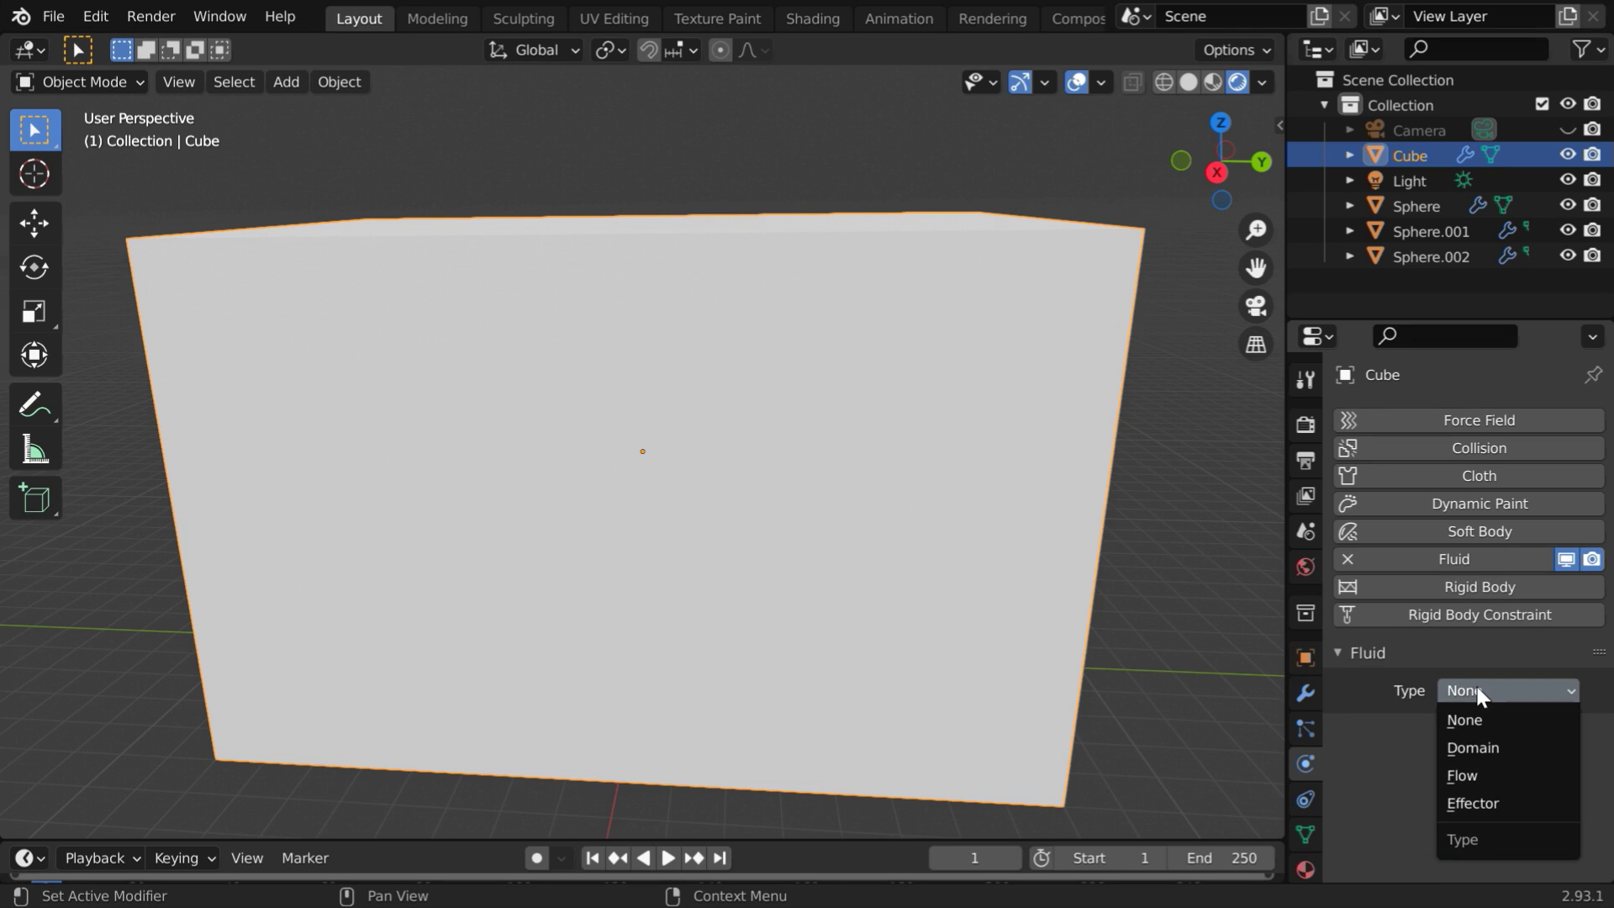
pyautogui.click(1475, 748)
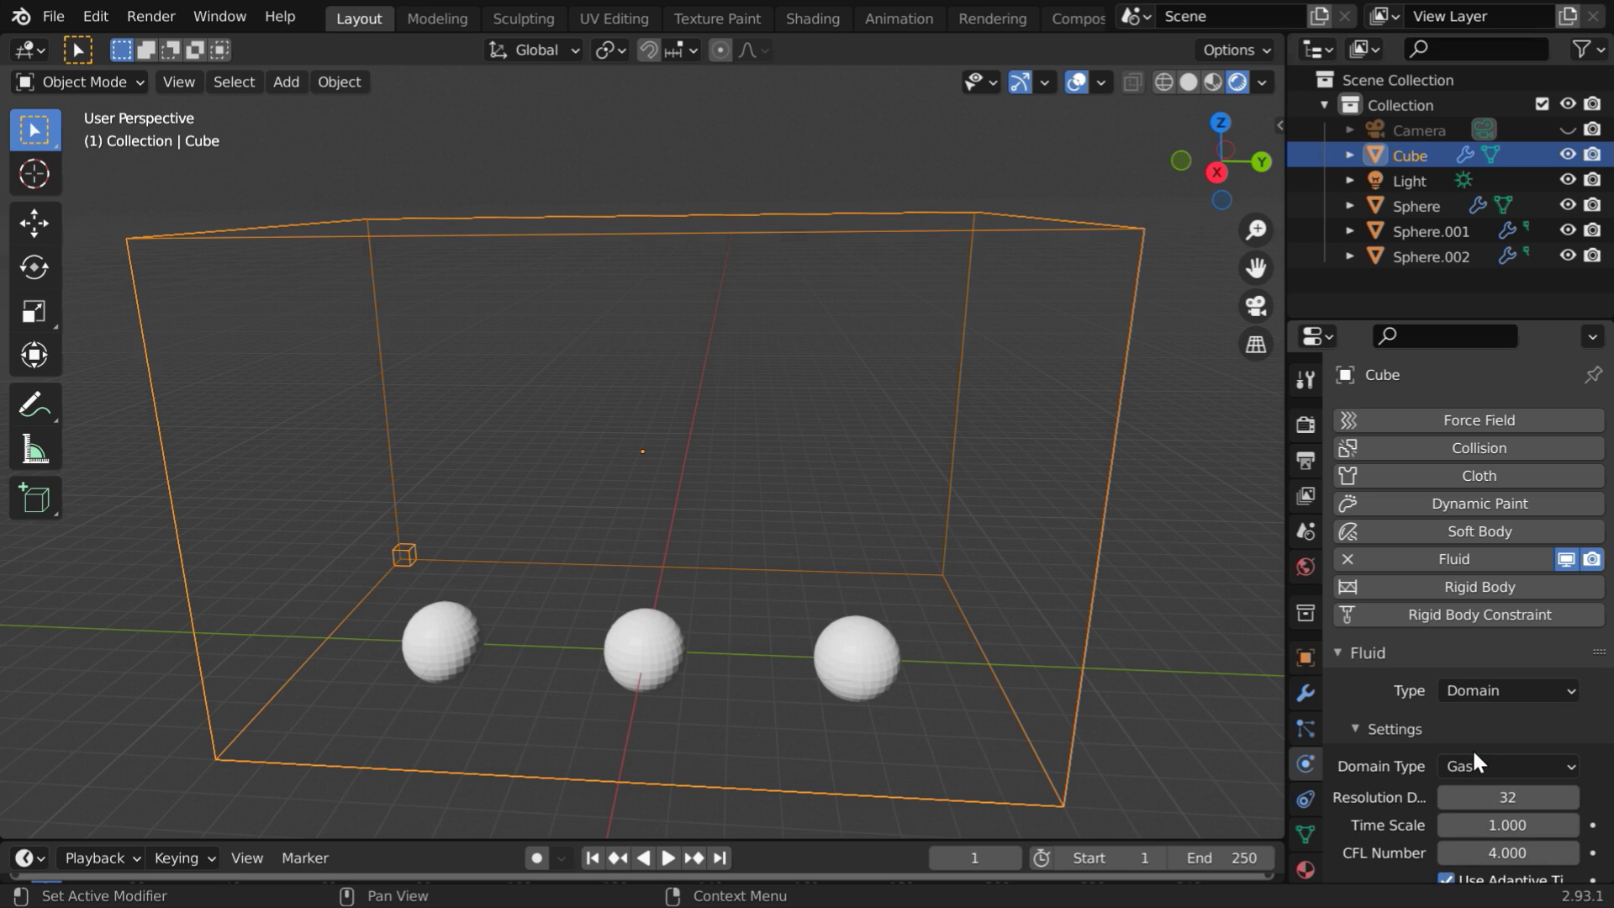
pyautogui.moveTo(1006, 714)
pyautogui.mouseDown(button='middle')
pyautogui.moveTo(999, 687)
pyautogui.moveTo(1016, 698)
pyautogui.moveTo(1014, 744)
pyautogui.moveTo(1001, 717)
pyautogui.mouseUp(button='middle')
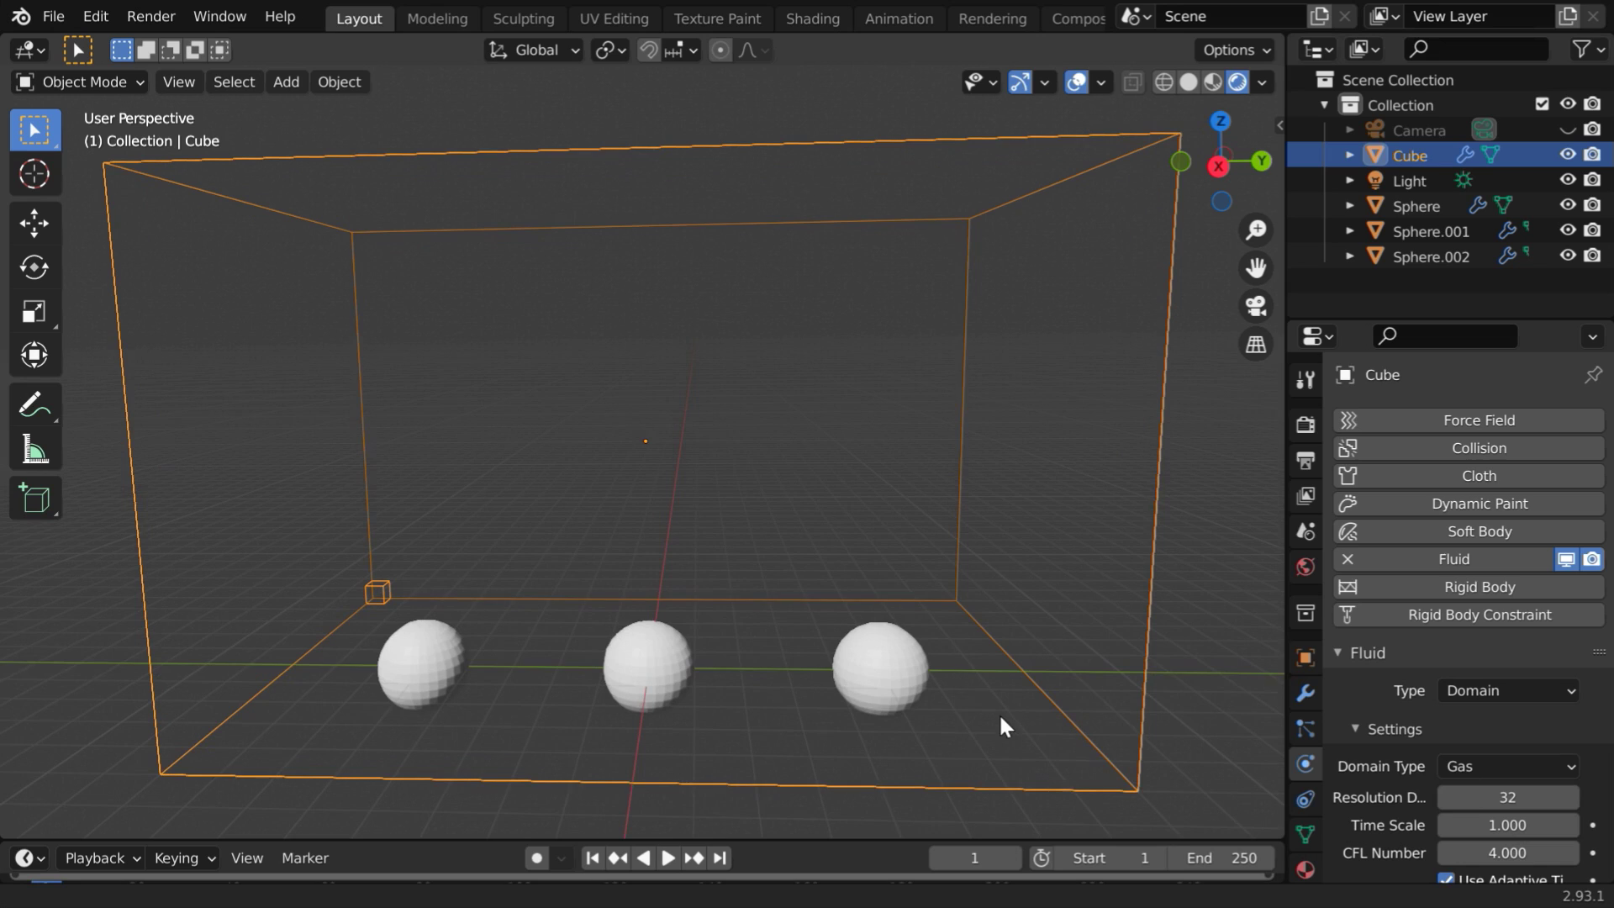
# Step: Set the domain's Resolution Divisions to 128 and Vorticity to 0.1
pyautogui.scroll(-5, 1491, 778)
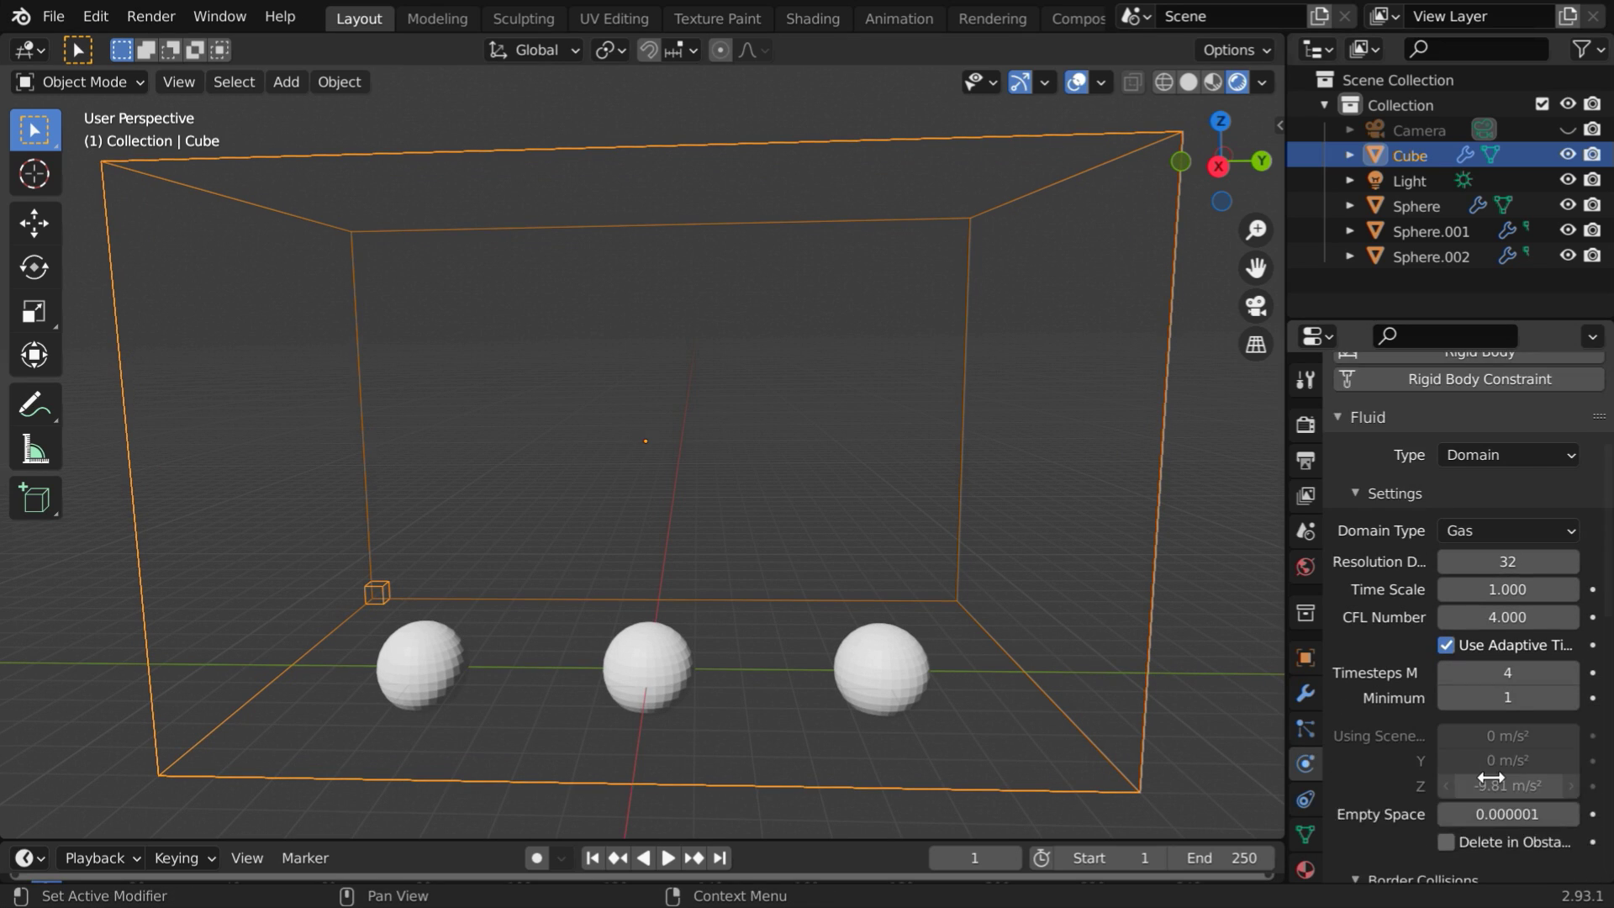
pyautogui.scroll(-2, 1490, 777)
pyautogui.click(1505, 494)
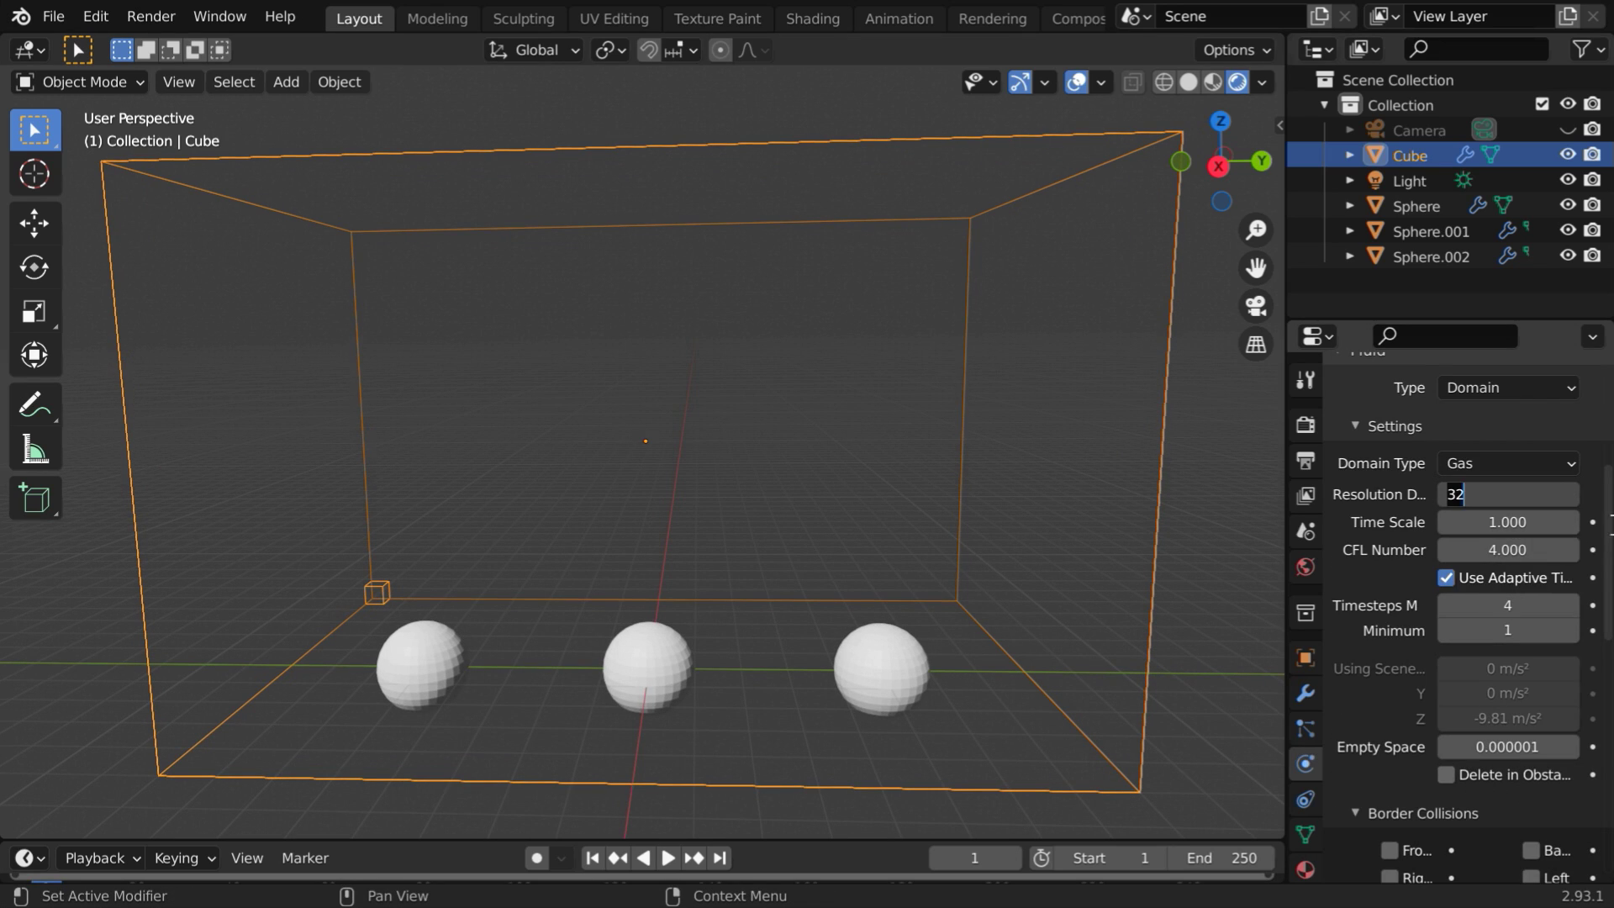
pyautogui.write('128')
pyautogui.press('Return')
pyautogui.scroll(-10, 1494, 578)
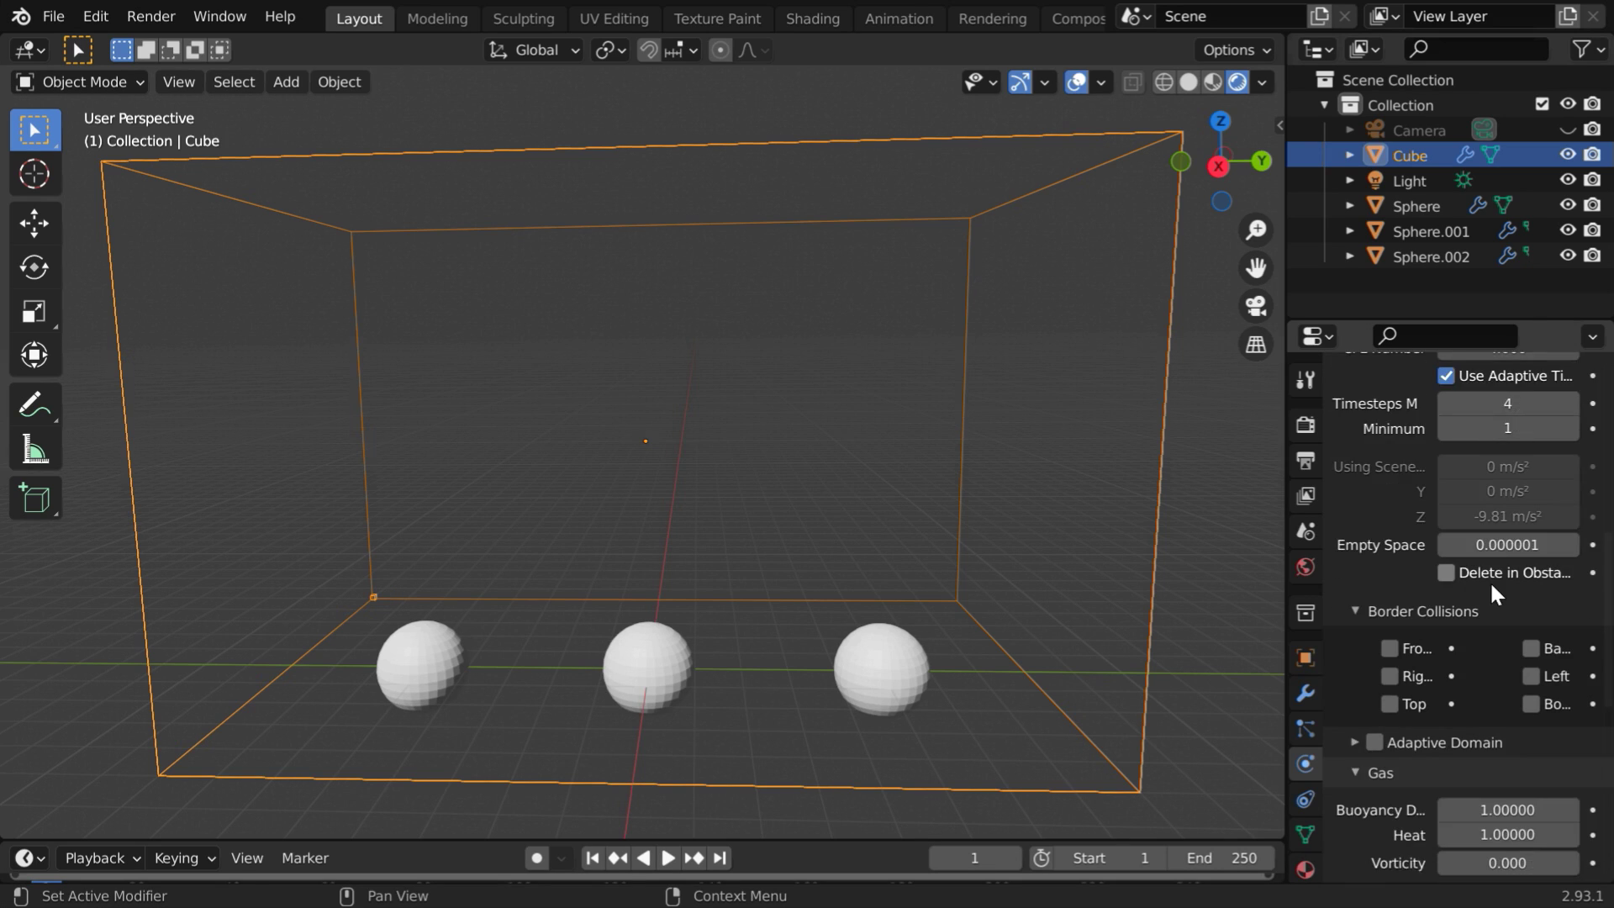
pyautogui.click(1505, 661)
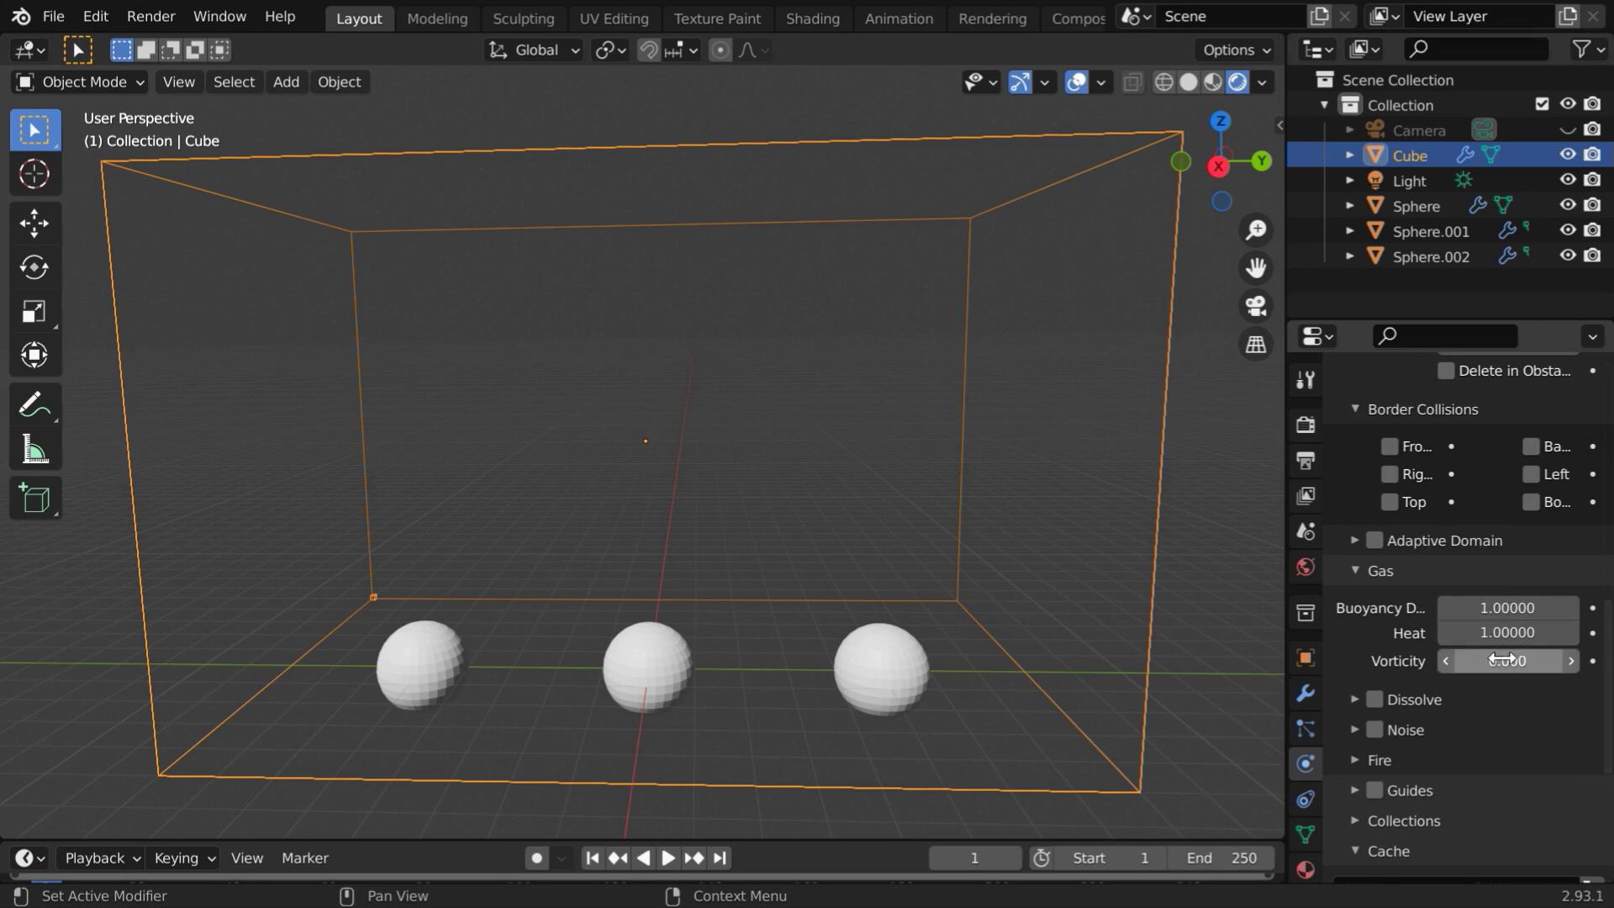
pyautogui.write('0.0')
pyautogui.press('BackSpace')
pyautogui.write('1')
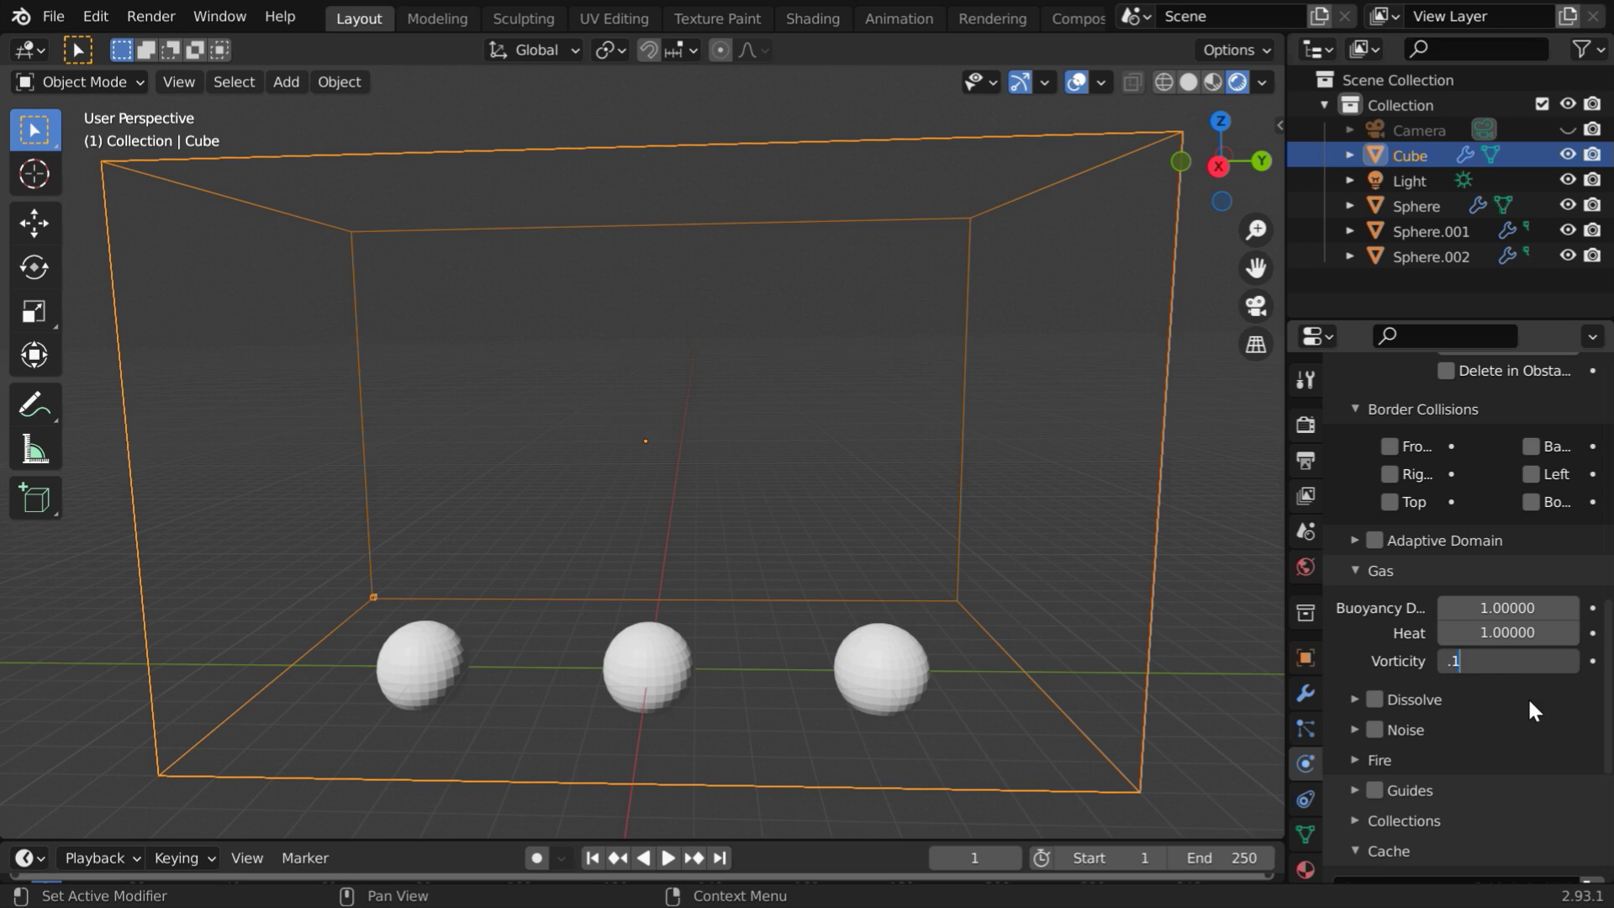
pyautogui.press('Return')
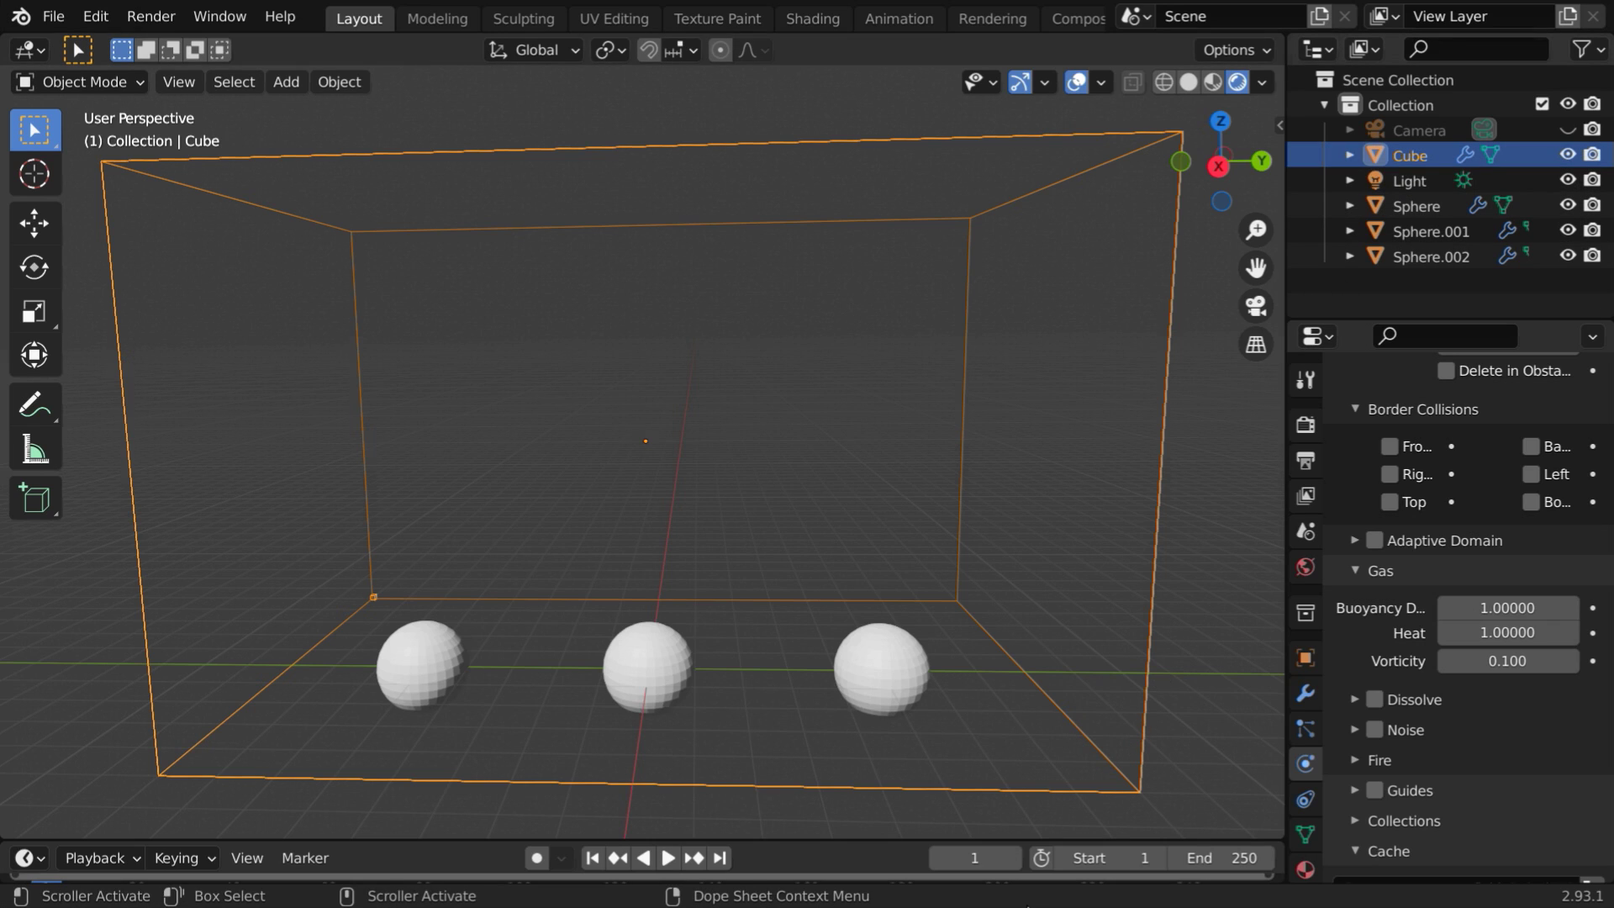
# Step: Switch the 3D view to the Shader Editor and delete the Principled BSDF node
pyautogui.click(32, 50)
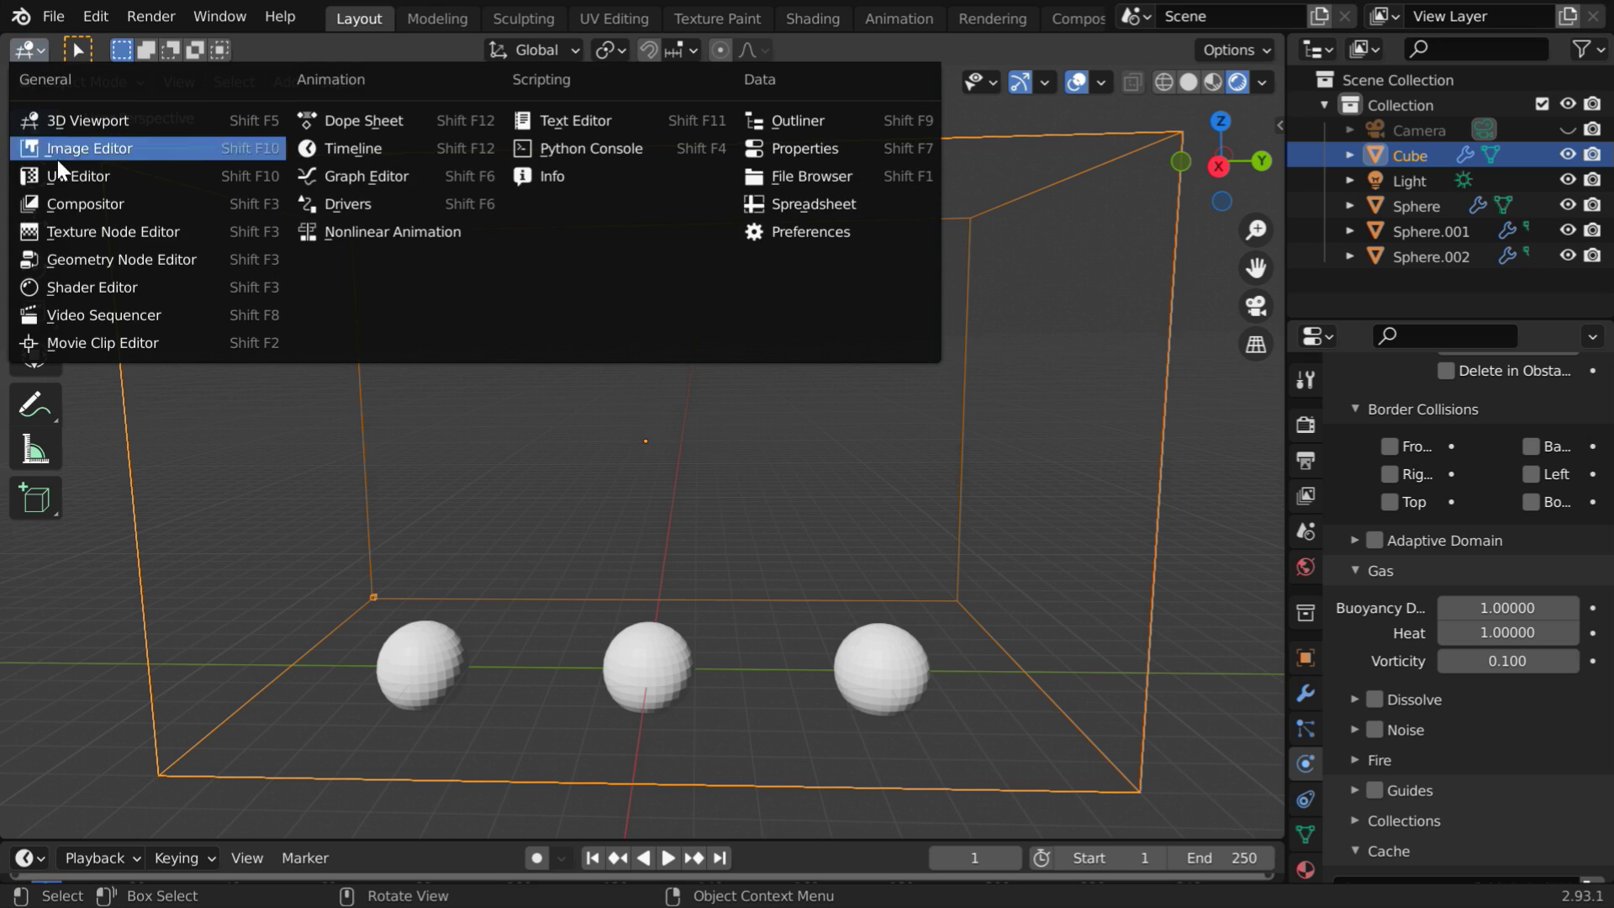
pyautogui.click(84, 286)
pyautogui.scroll(3, 476, 606)
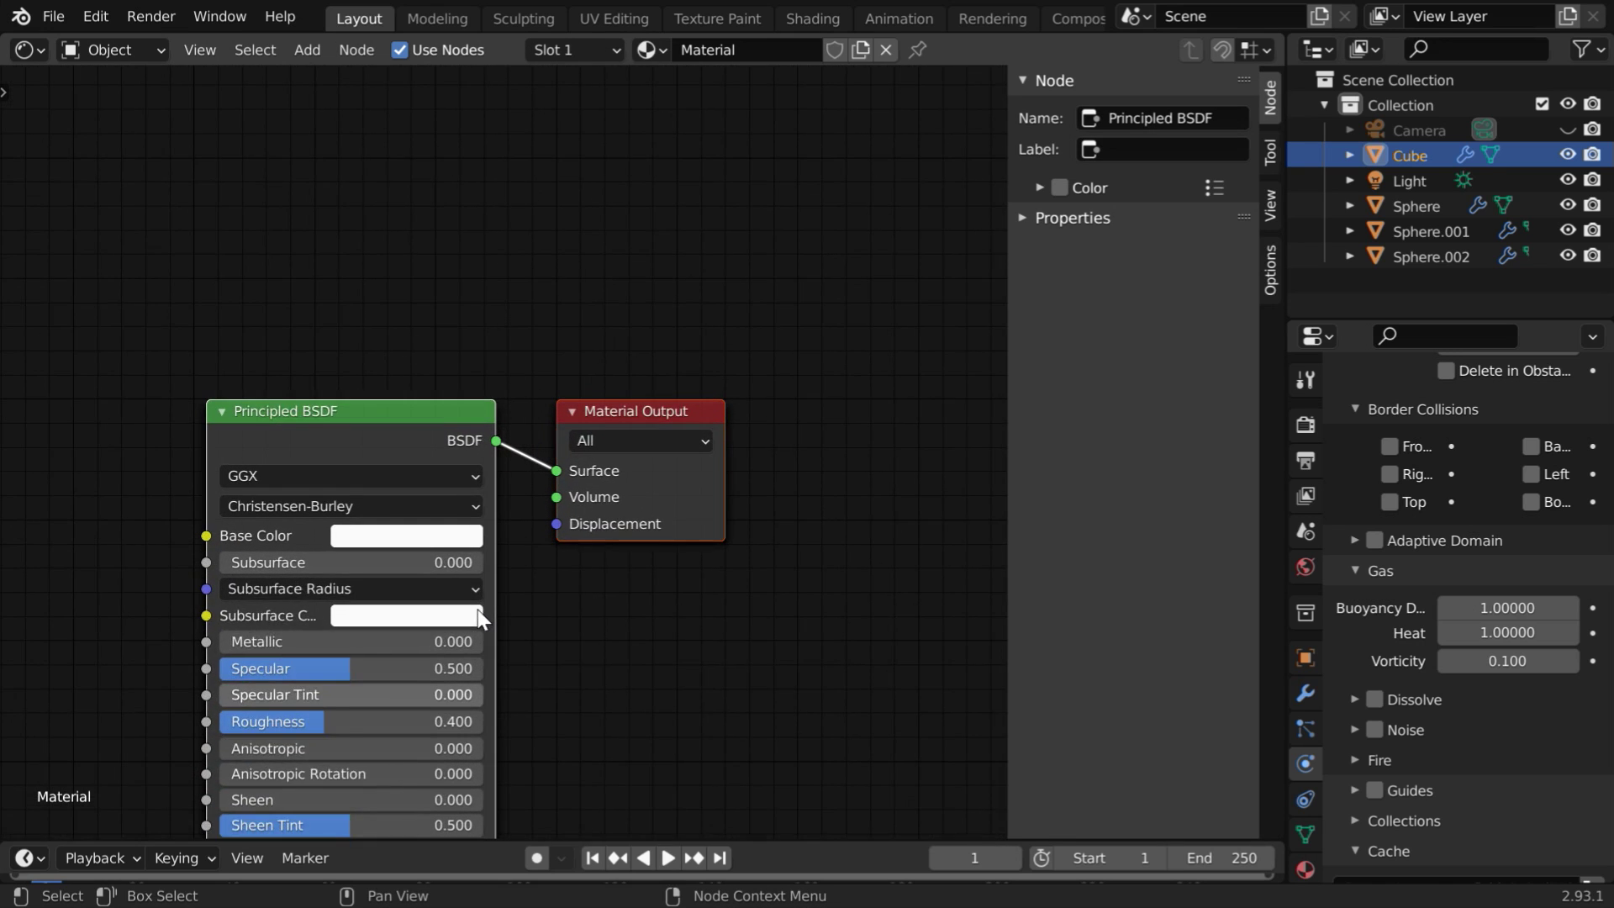
pyautogui.doubleClick(353, 705)
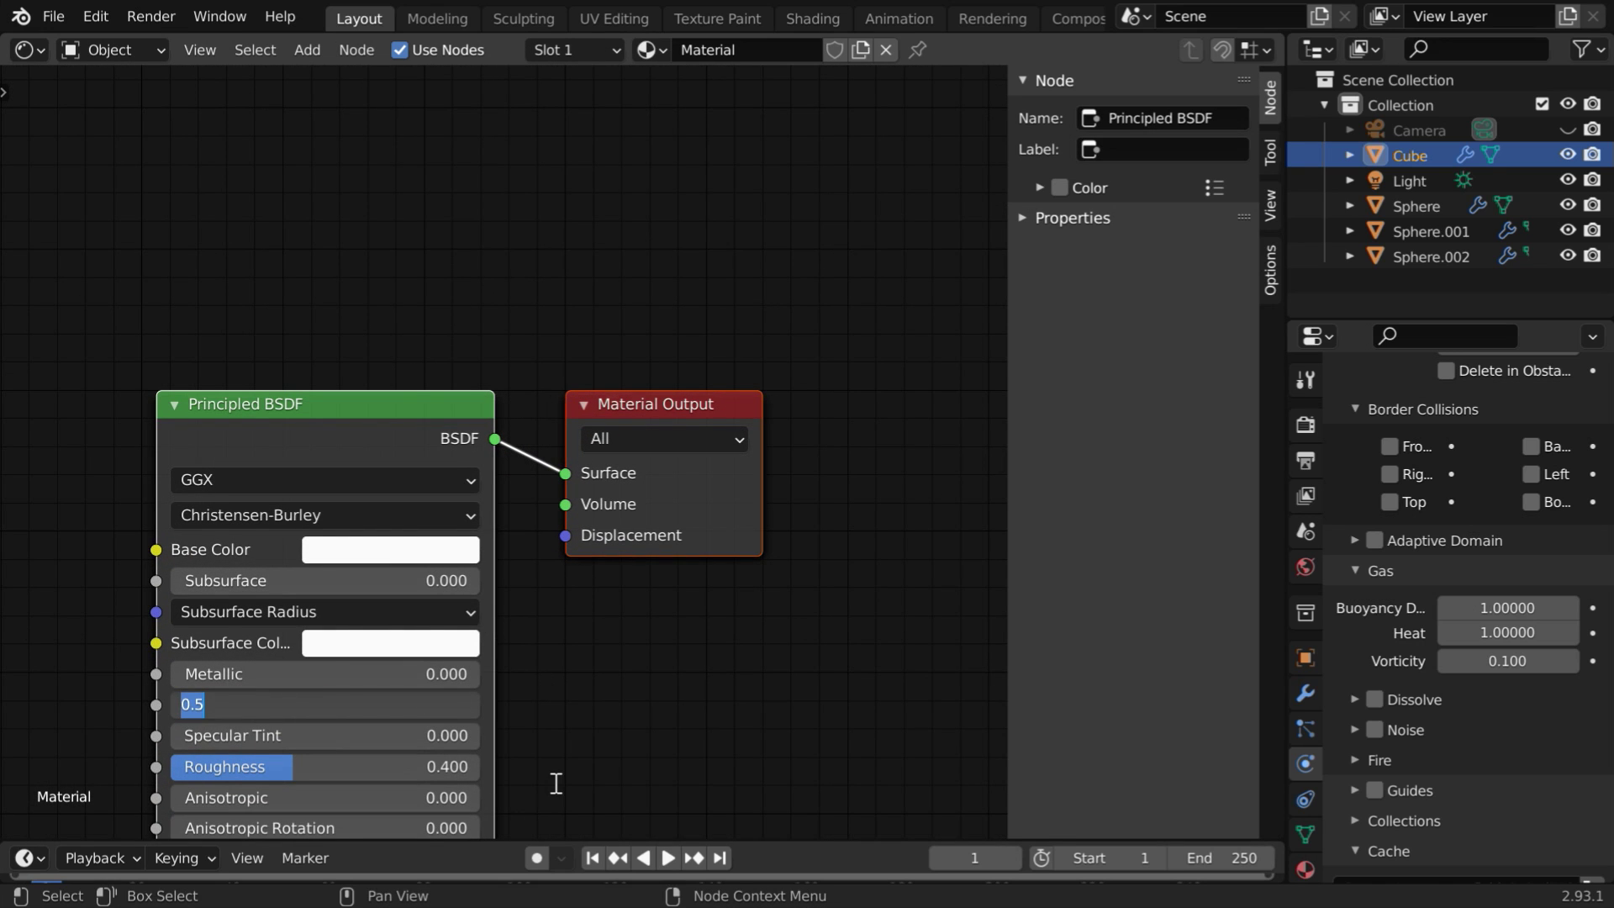
pyautogui.press('Return')
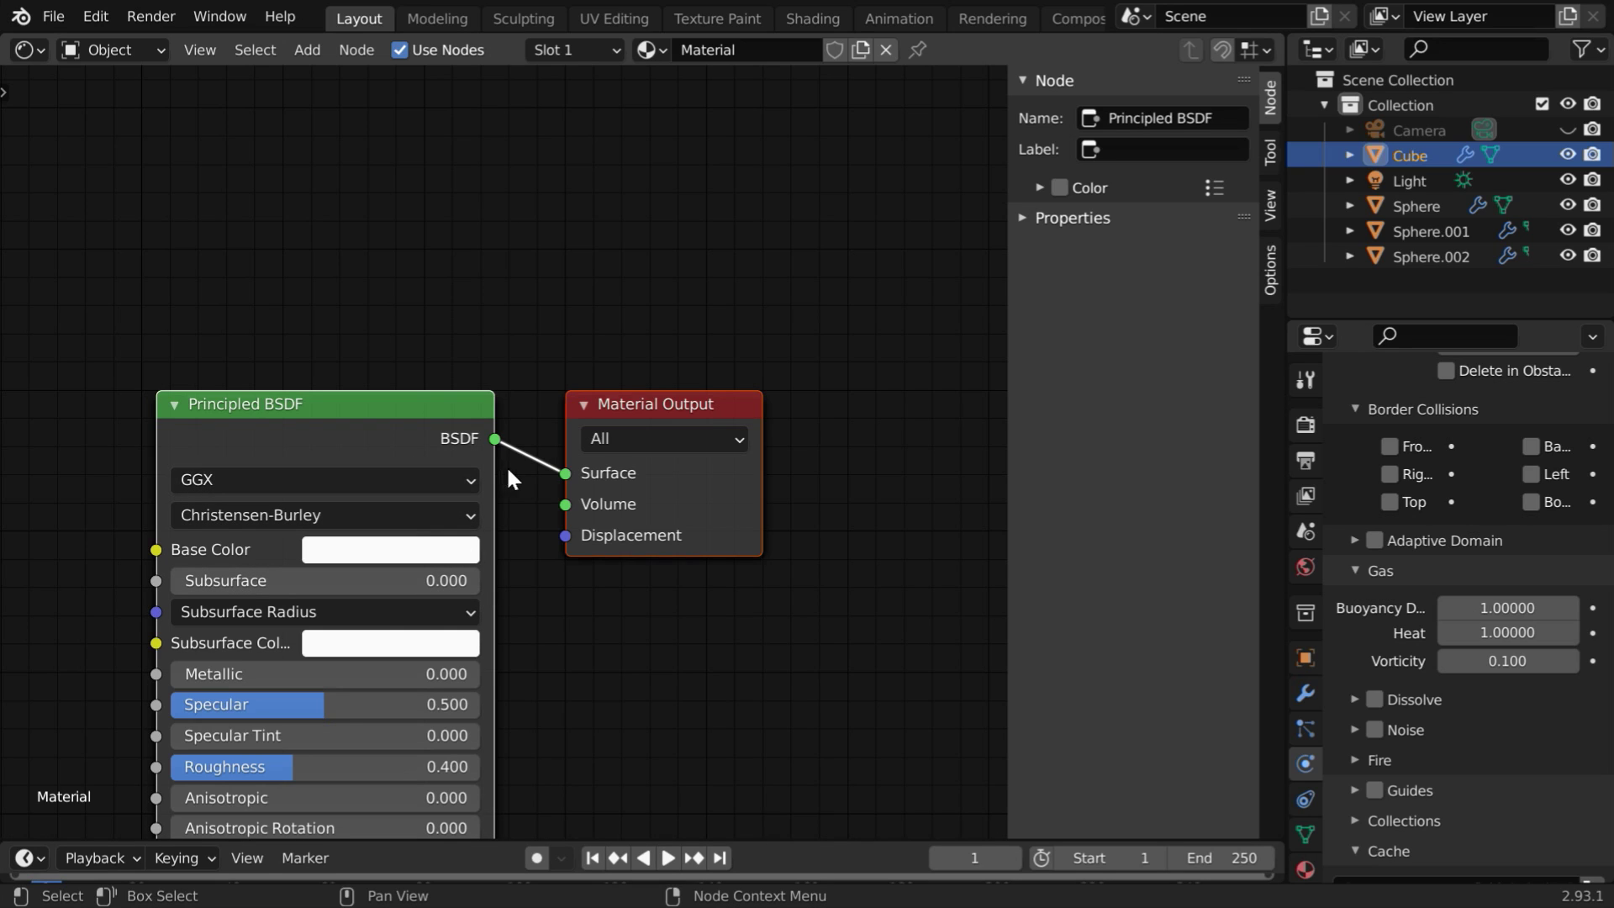
pyautogui.click(430, 398)
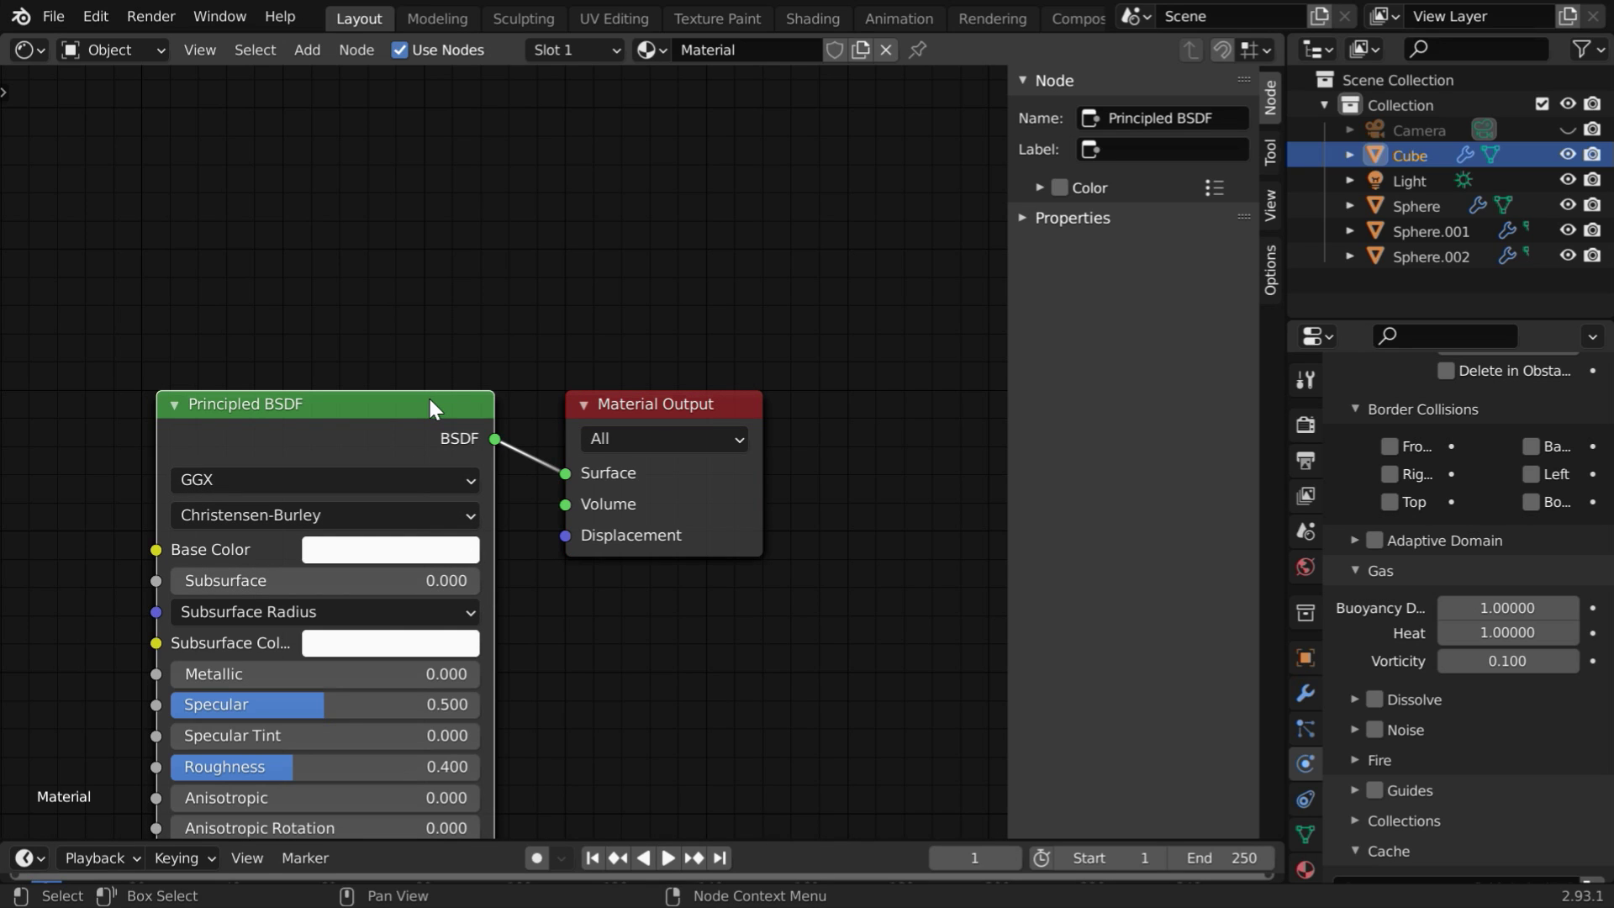
pyautogui.press('Delete')
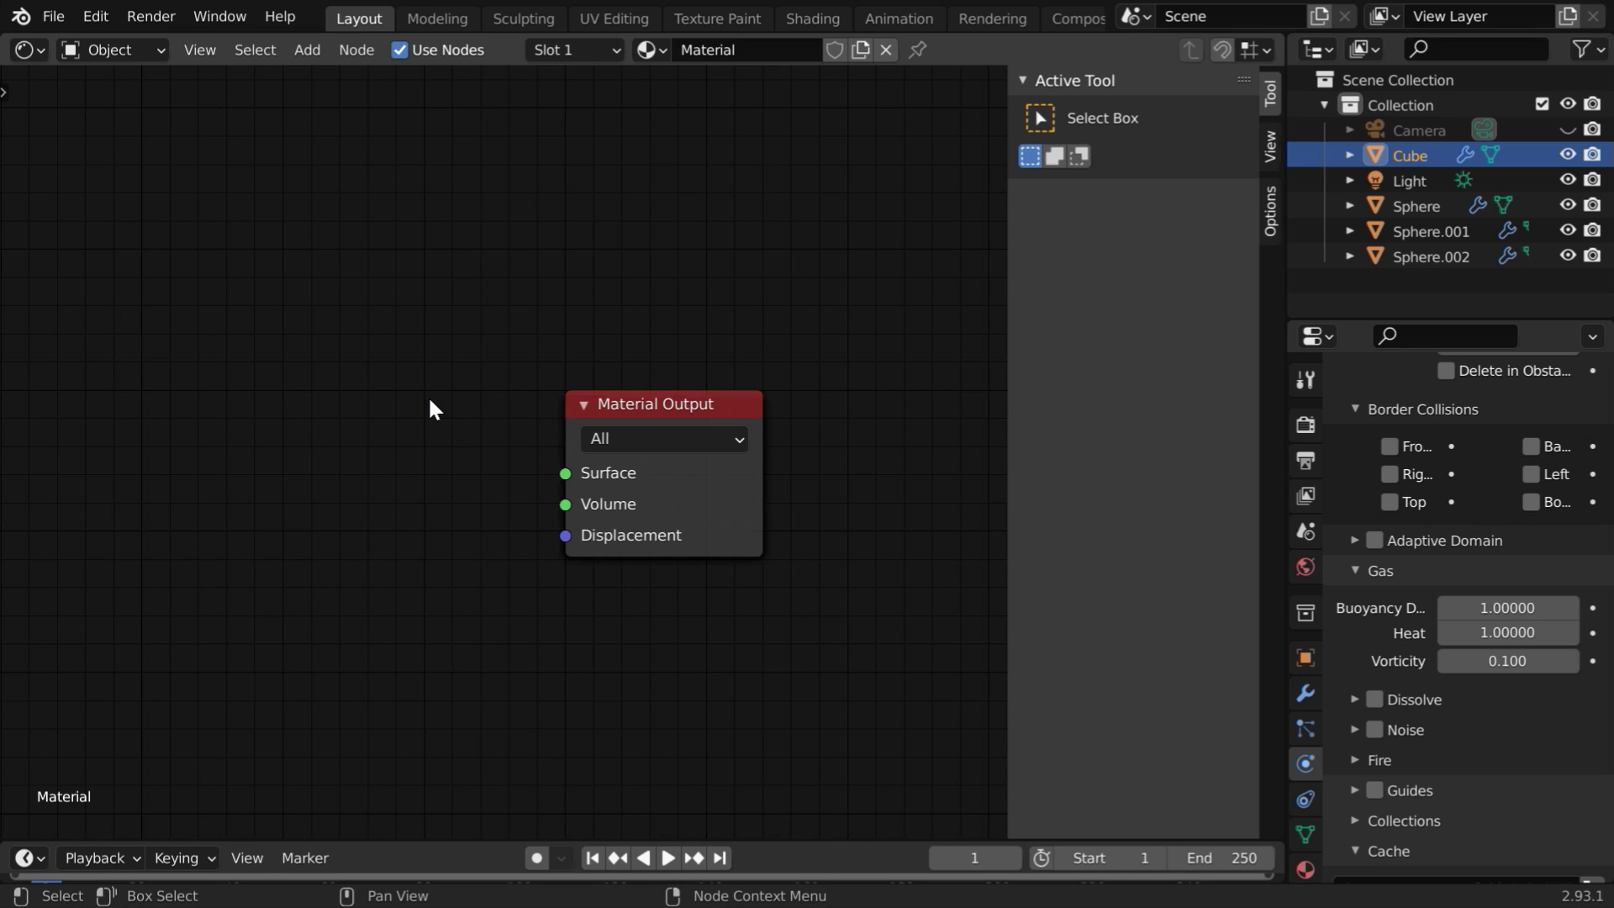
# Step: Add a Principled Volume node wired into the Material Output's Volume input
pyautogui.click(306, 50)
pyautogui.moveTo(333, 164)
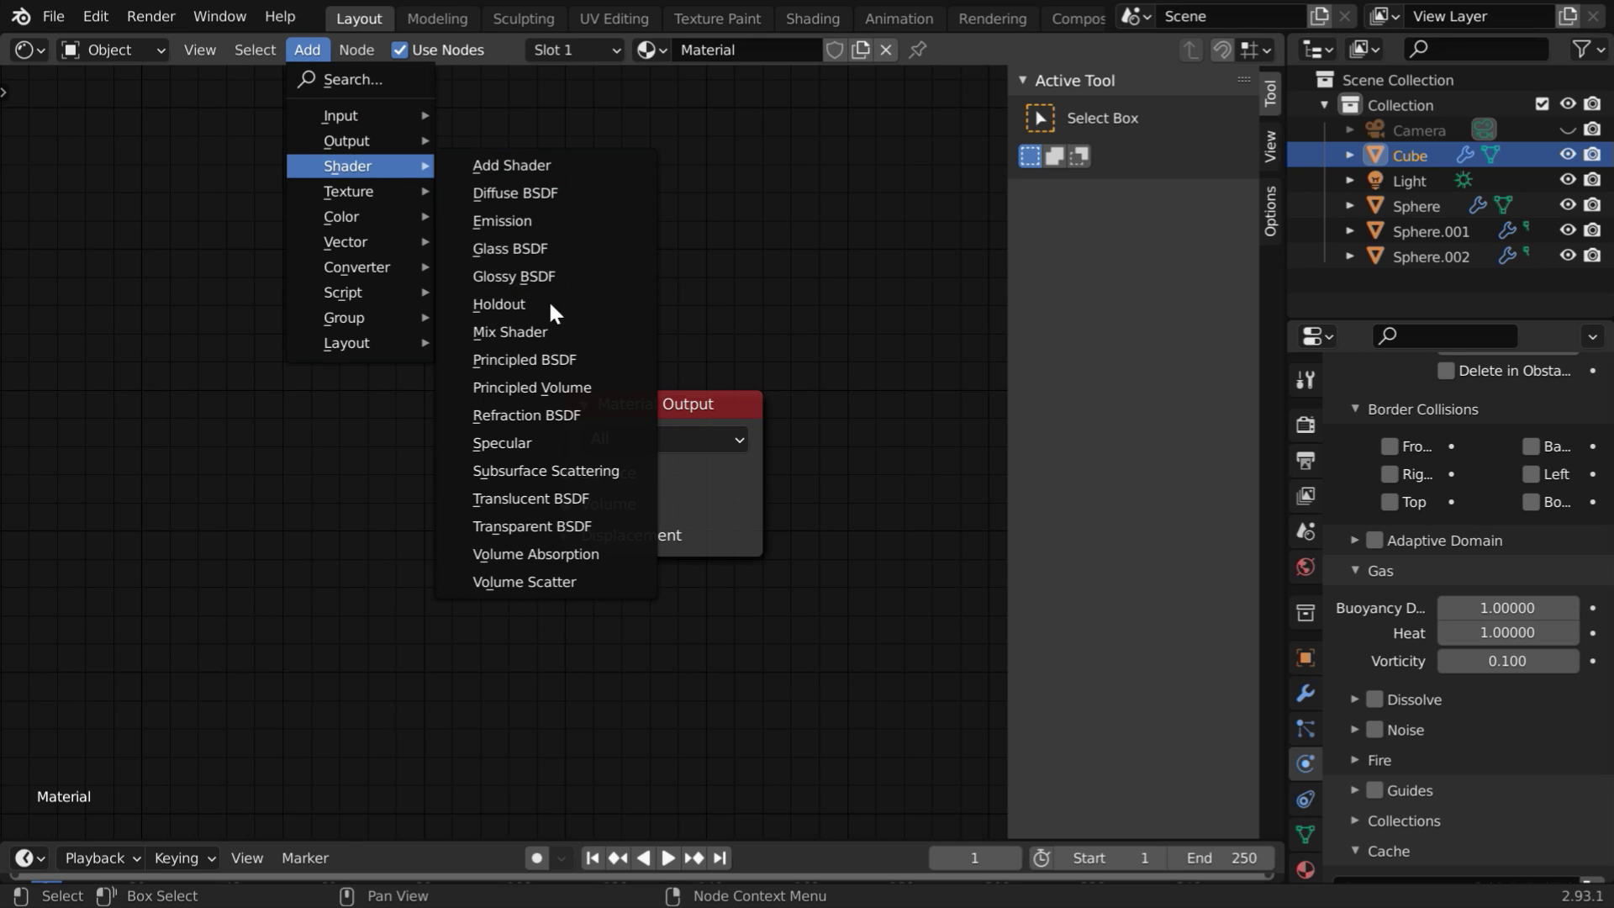
pyautogui.click(548, 385)
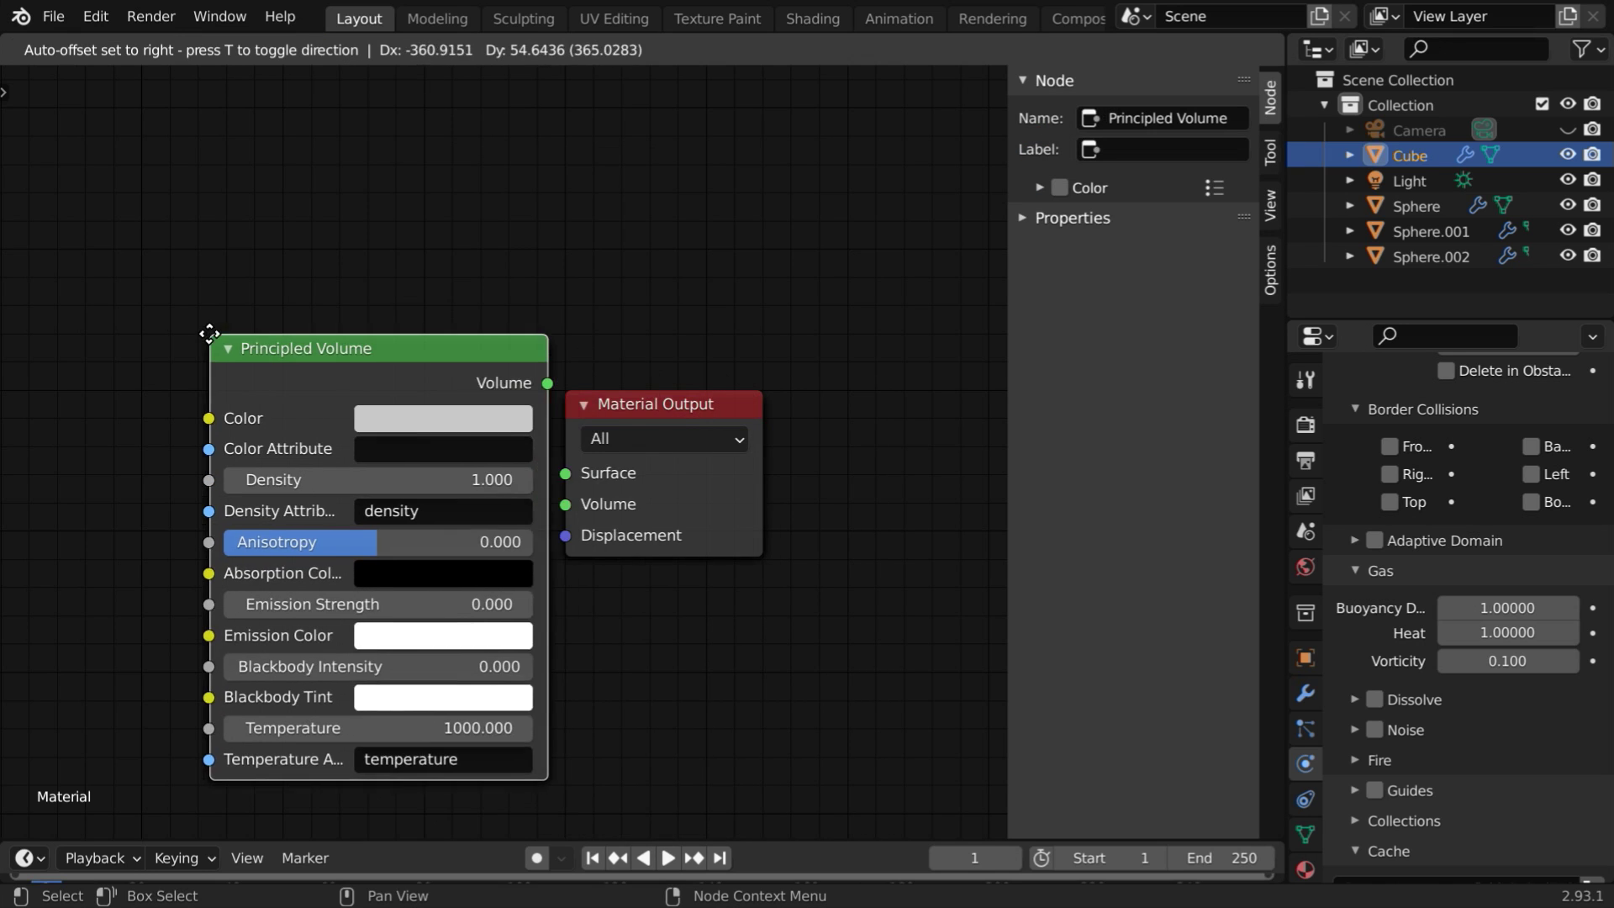
pyautogui.click(138, 334)
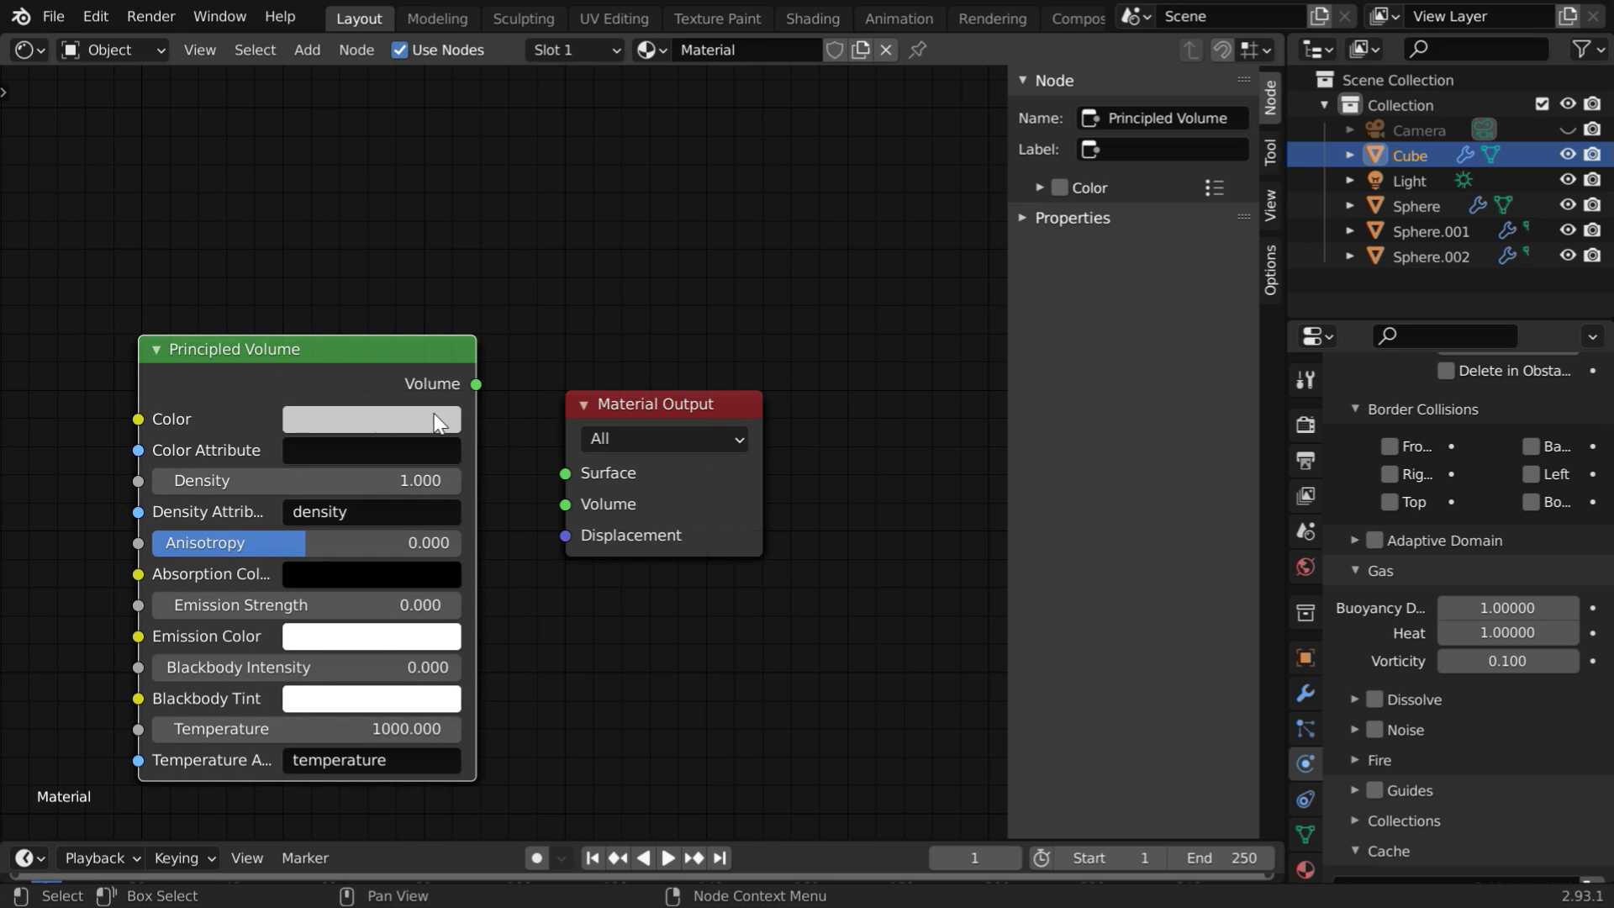
pyautogui.moveTo(477, 385); pyautogui.dragTo(563, 507)
pyautogui.scroll(-1, 563, 507)
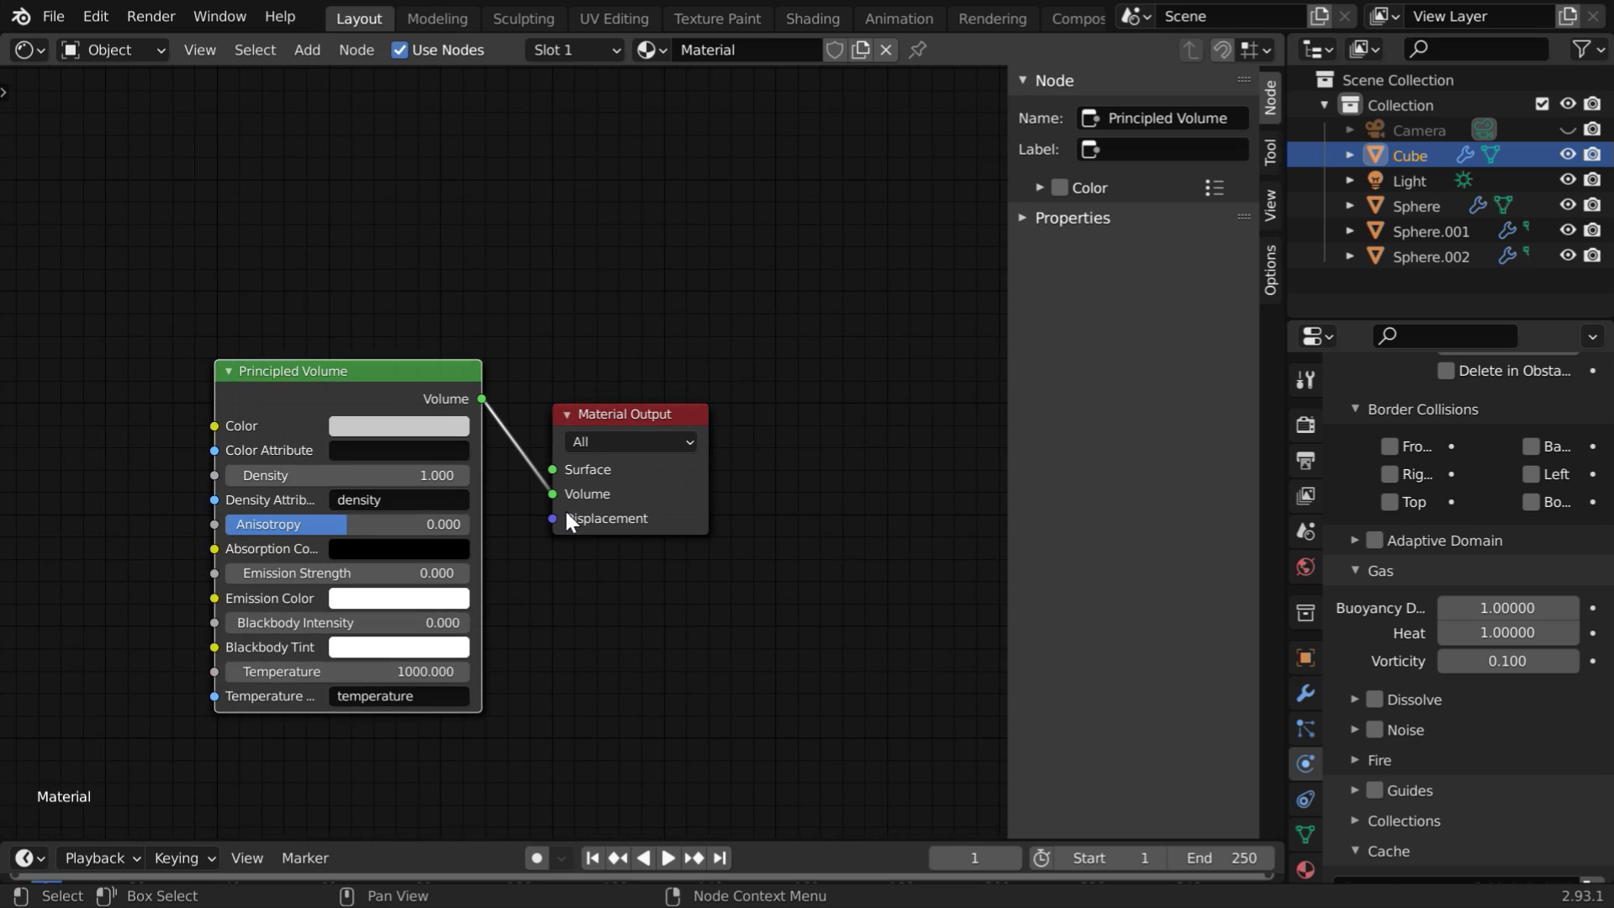
pyautogui.moveTo(563, 508); pyautogui.dragTo(777, 515, button='middle')
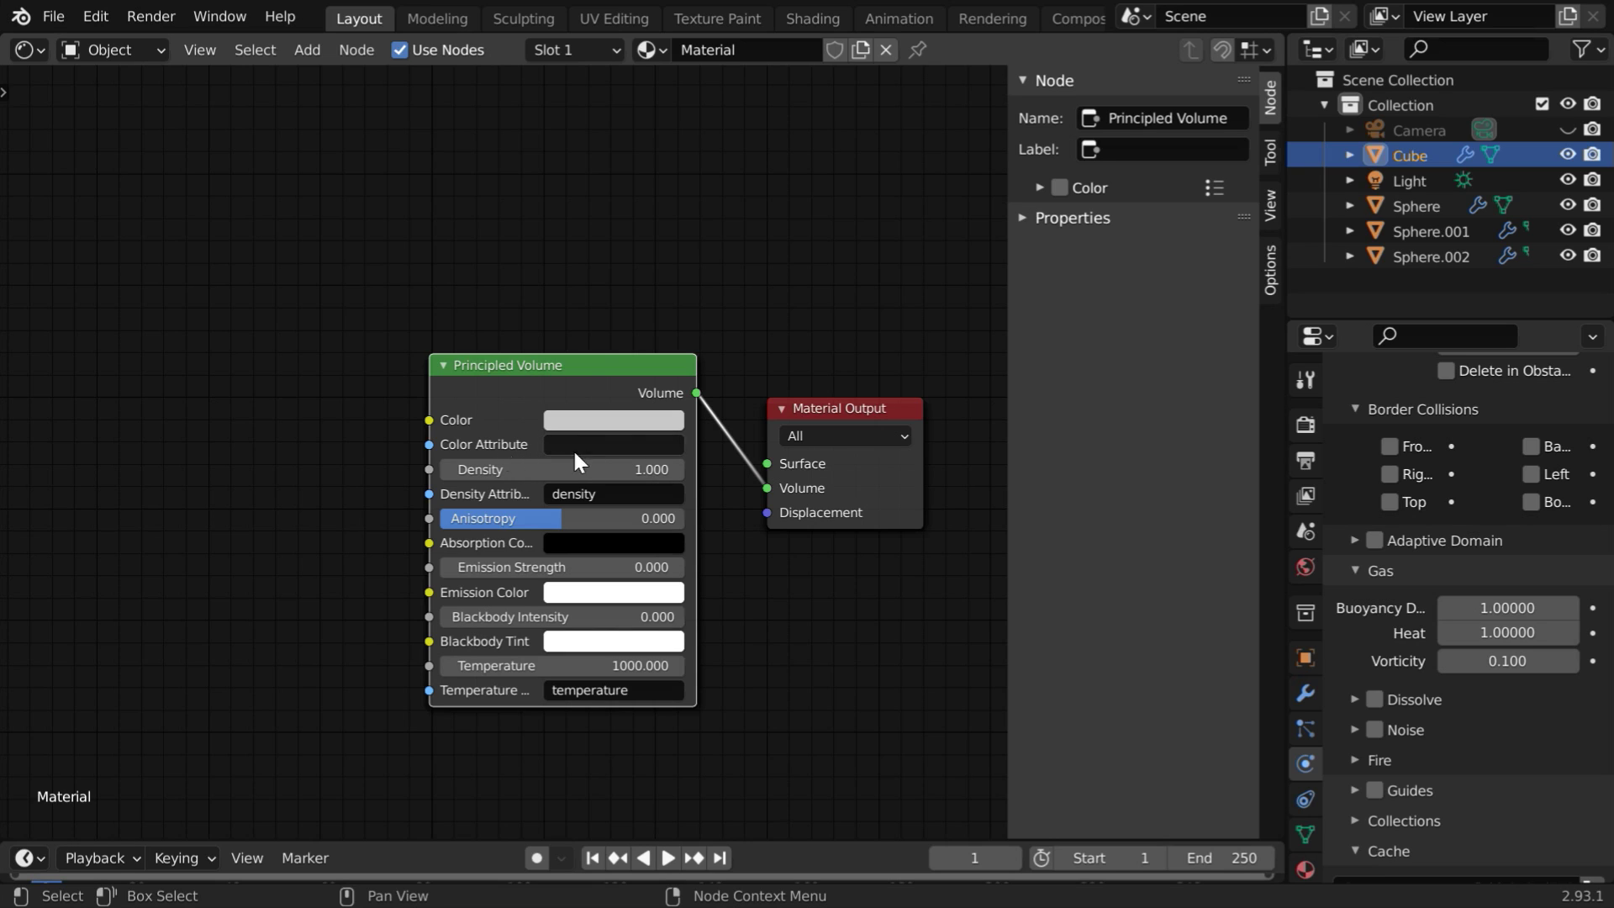
# Step: Set the Principled Volume's Color Attribute to 'color'
pyautogui.click(610, 447)
pyautogui.write('color')
pyautogui.press('Return')
# Step: Add a Volume Info node and link its Color to the Principled Volume Color
pyautogui.click(308, 51)
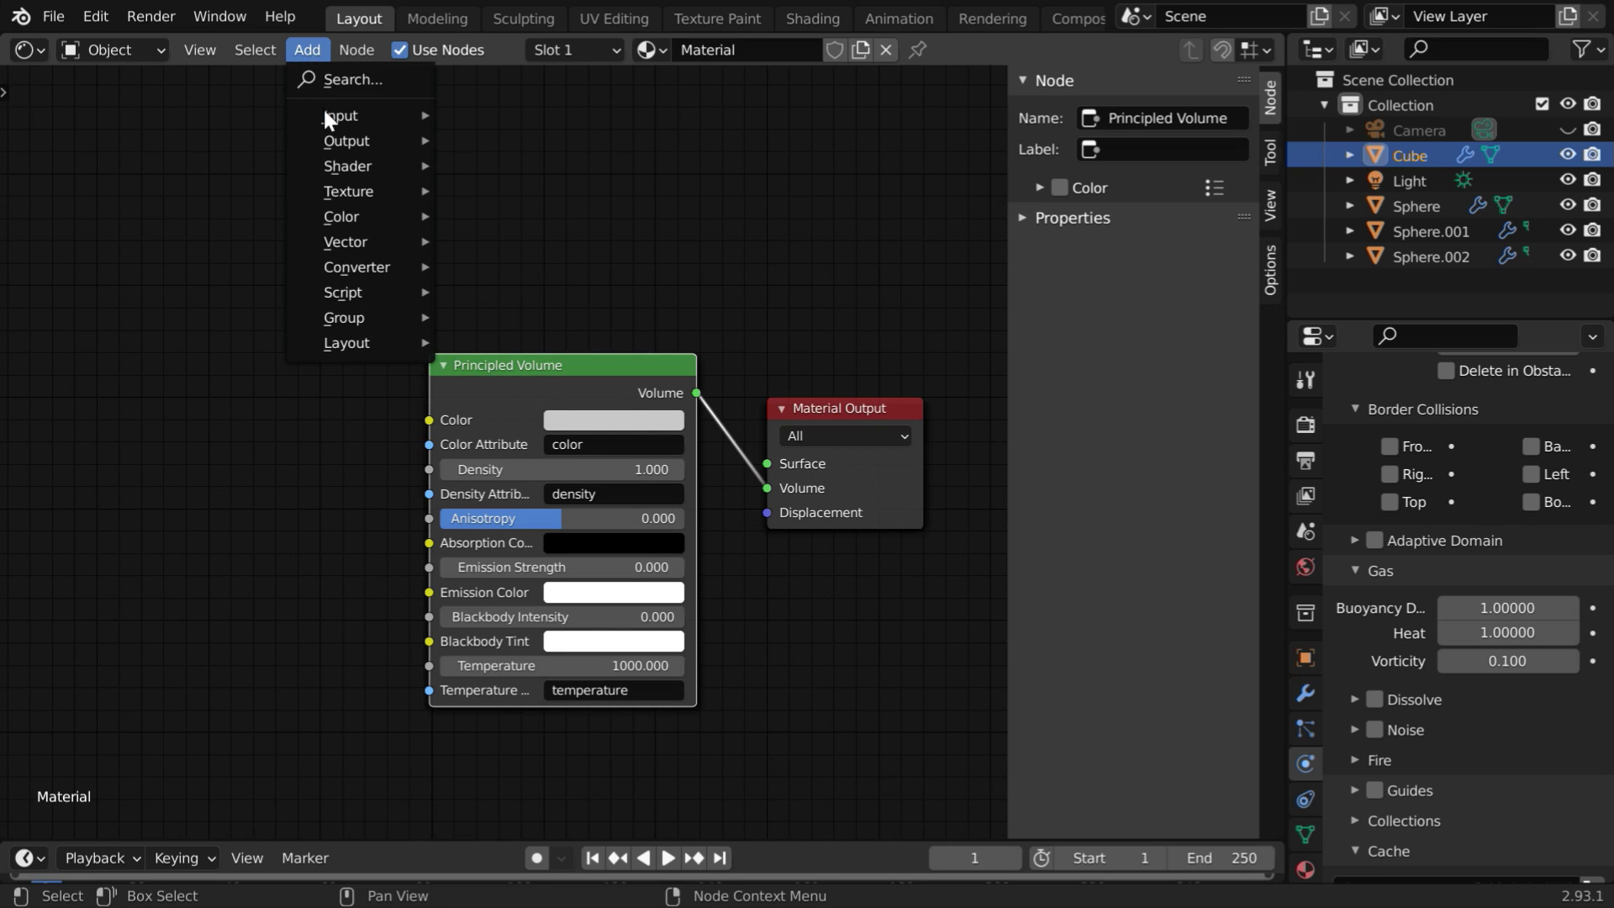
pyautogui.moveTo(331, 117)
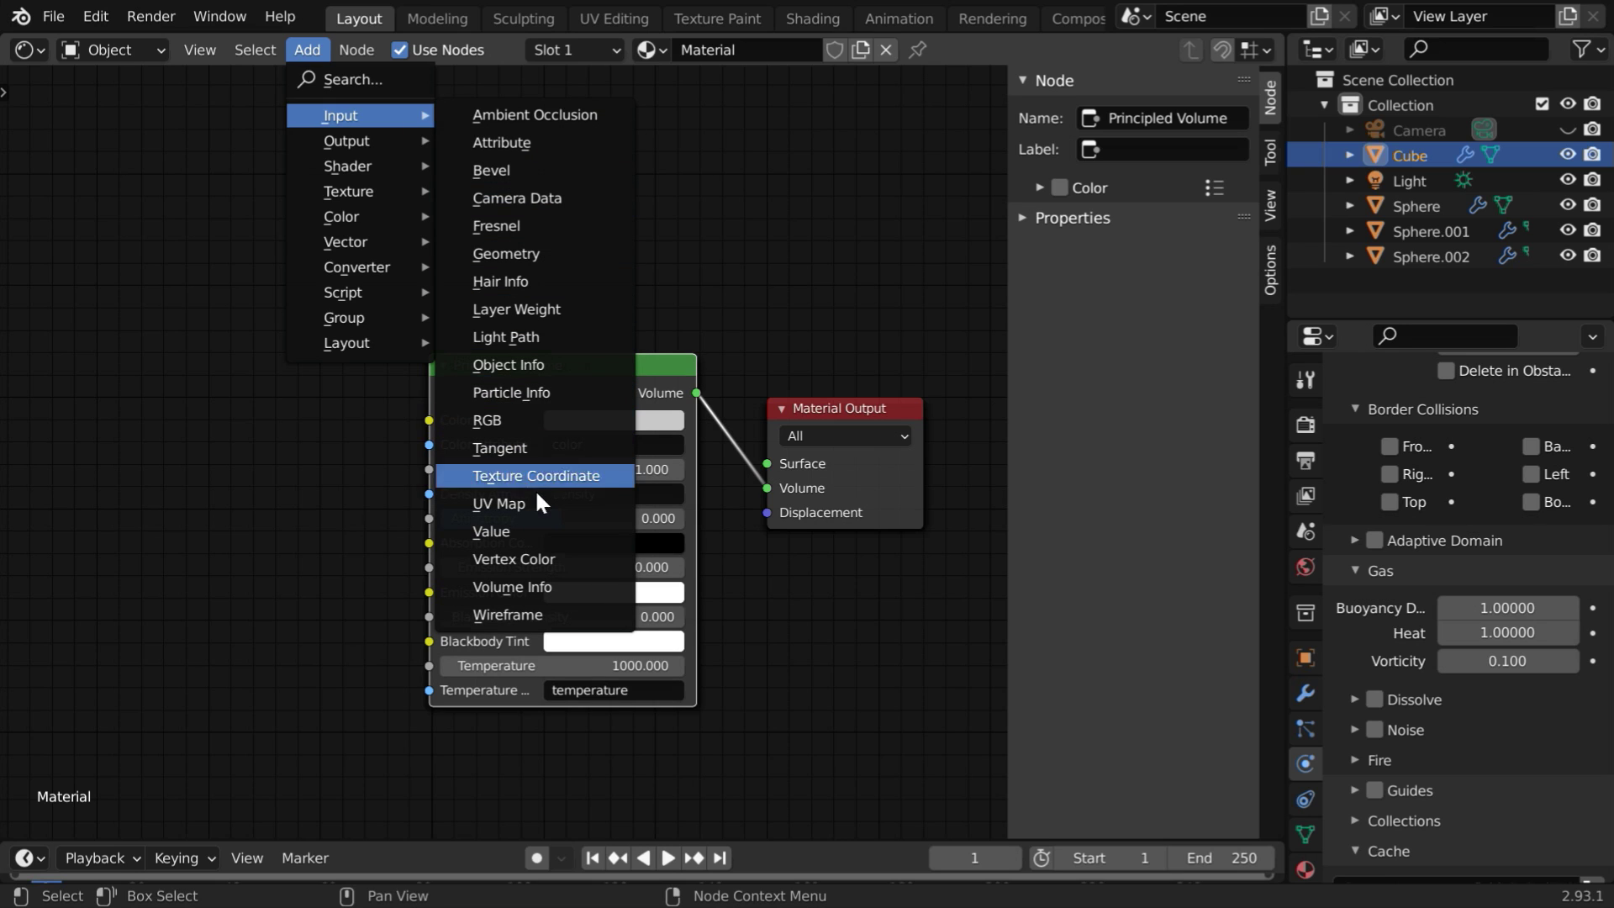
pyautogui.click(547, 587)
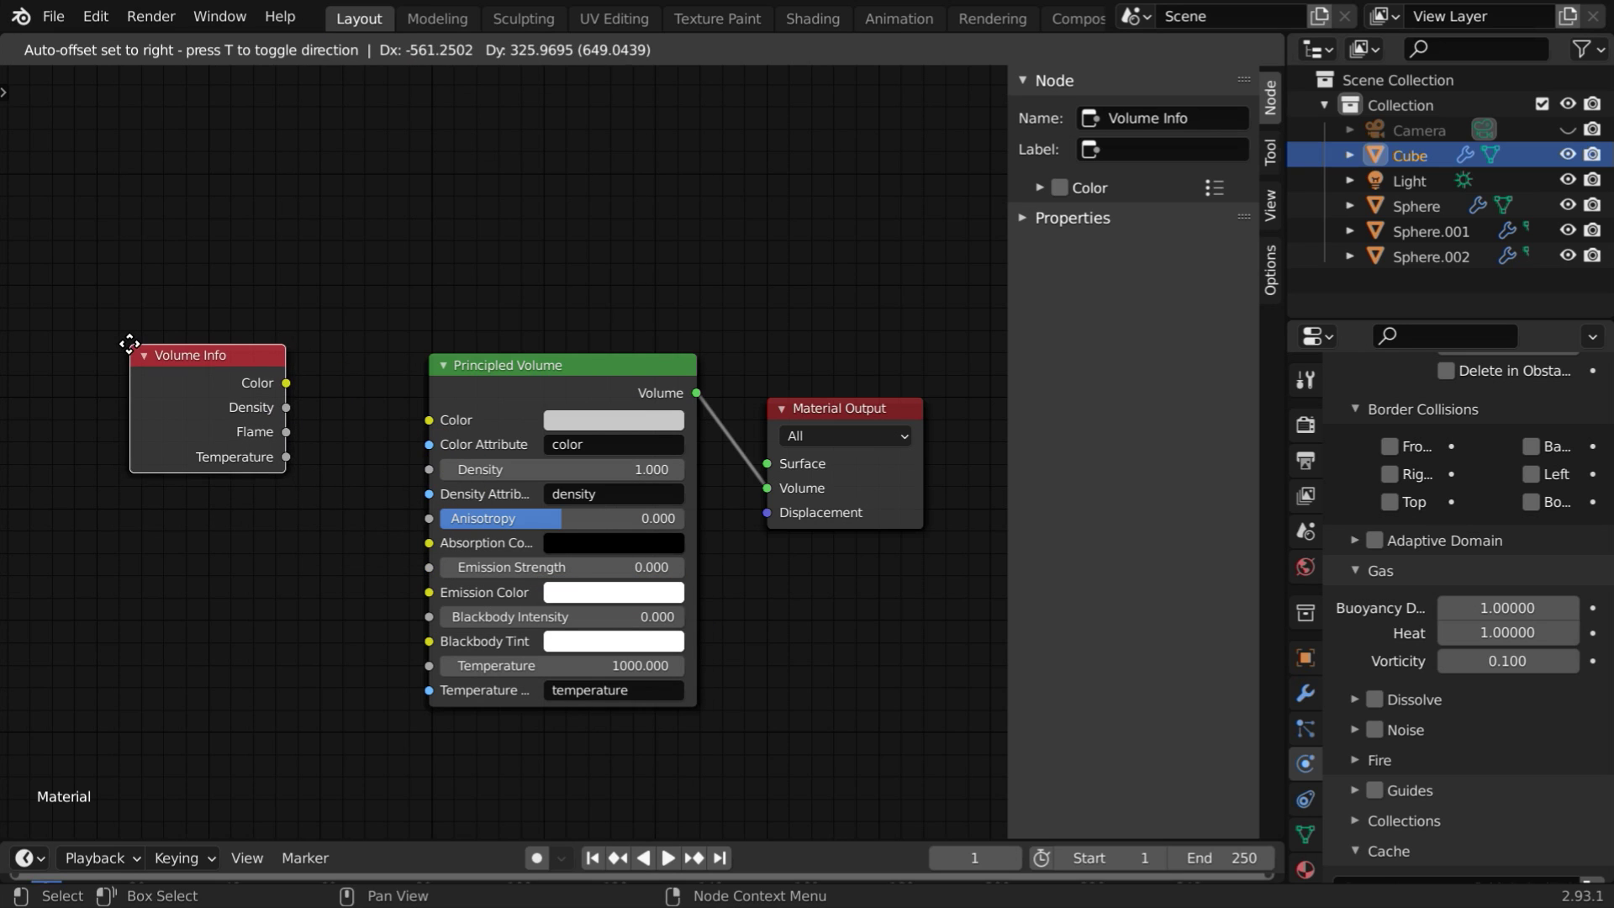
pyautogui.click(136, 350)
pyautogui.moveTo(285, 383); pyautogui.dragTo(436, 421)
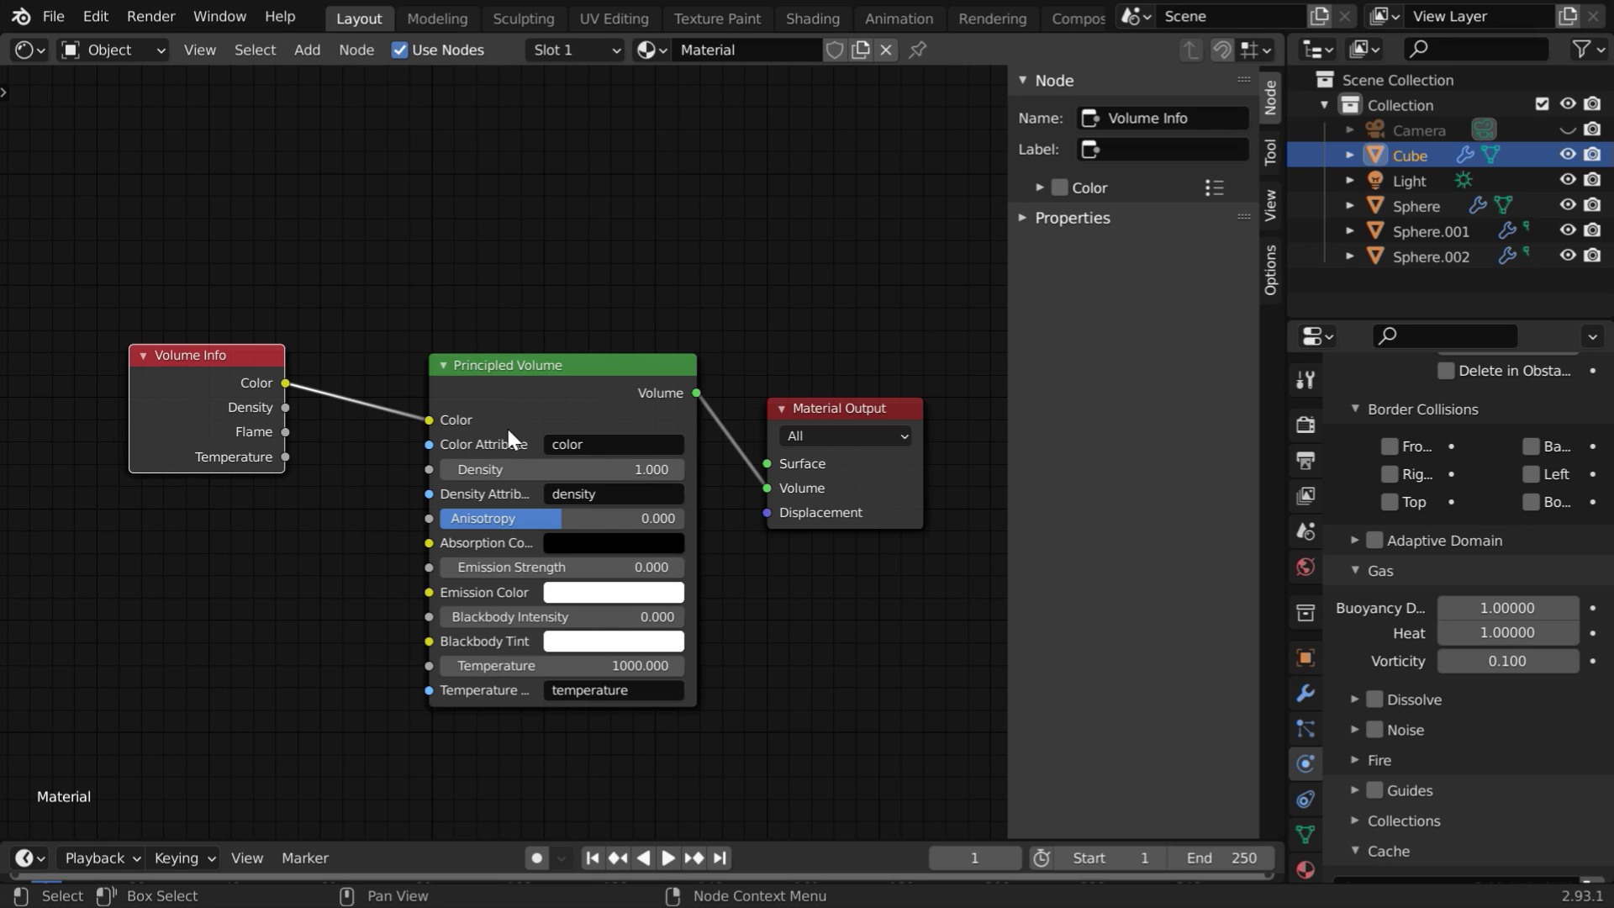
# Step: Set the Principled Volume Density to 20
pyautogui.click(495, 469)
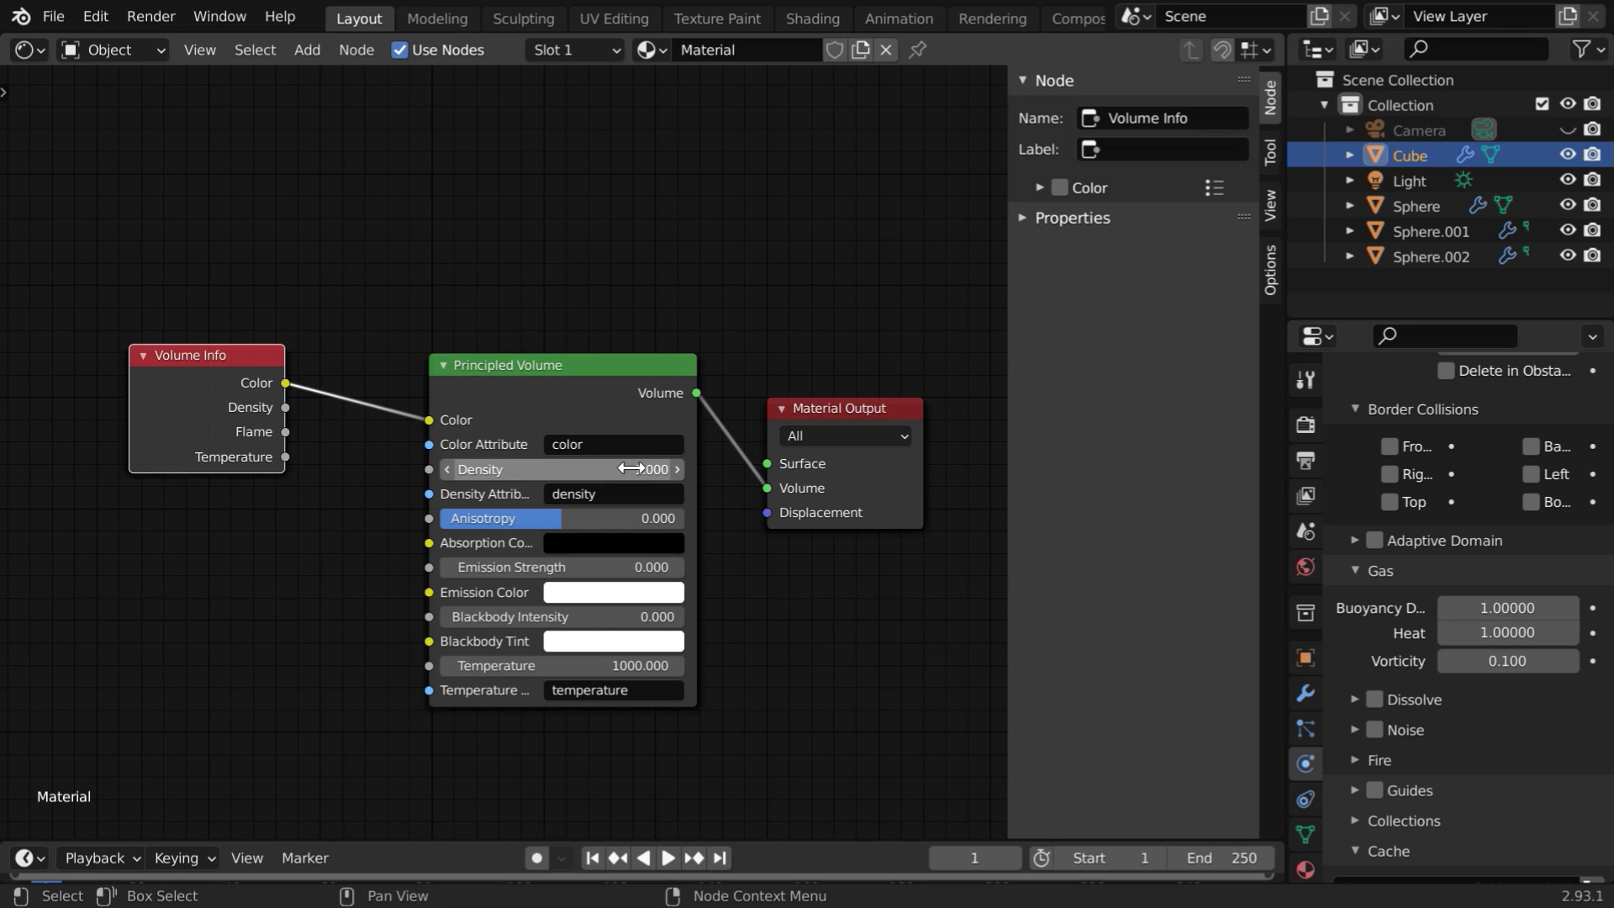
pyautogui.write('20')
pyautogui.press('Return')
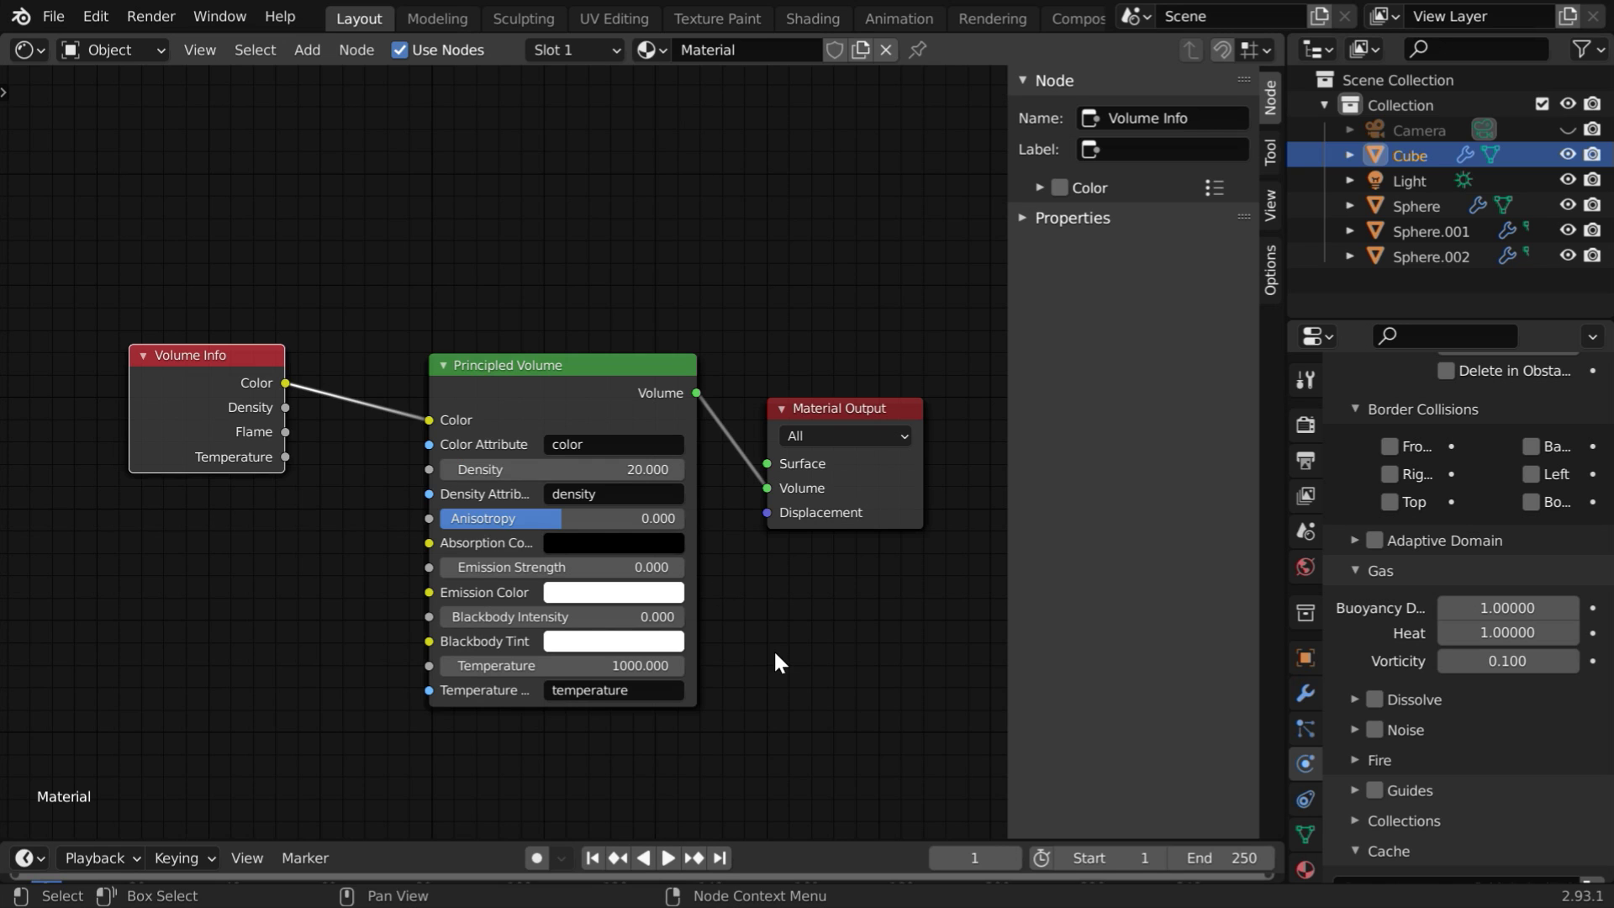
# Step: Return to the 3D Viewport and set the domain cache to Modular and resumable
pyautogui.click(29, 50)
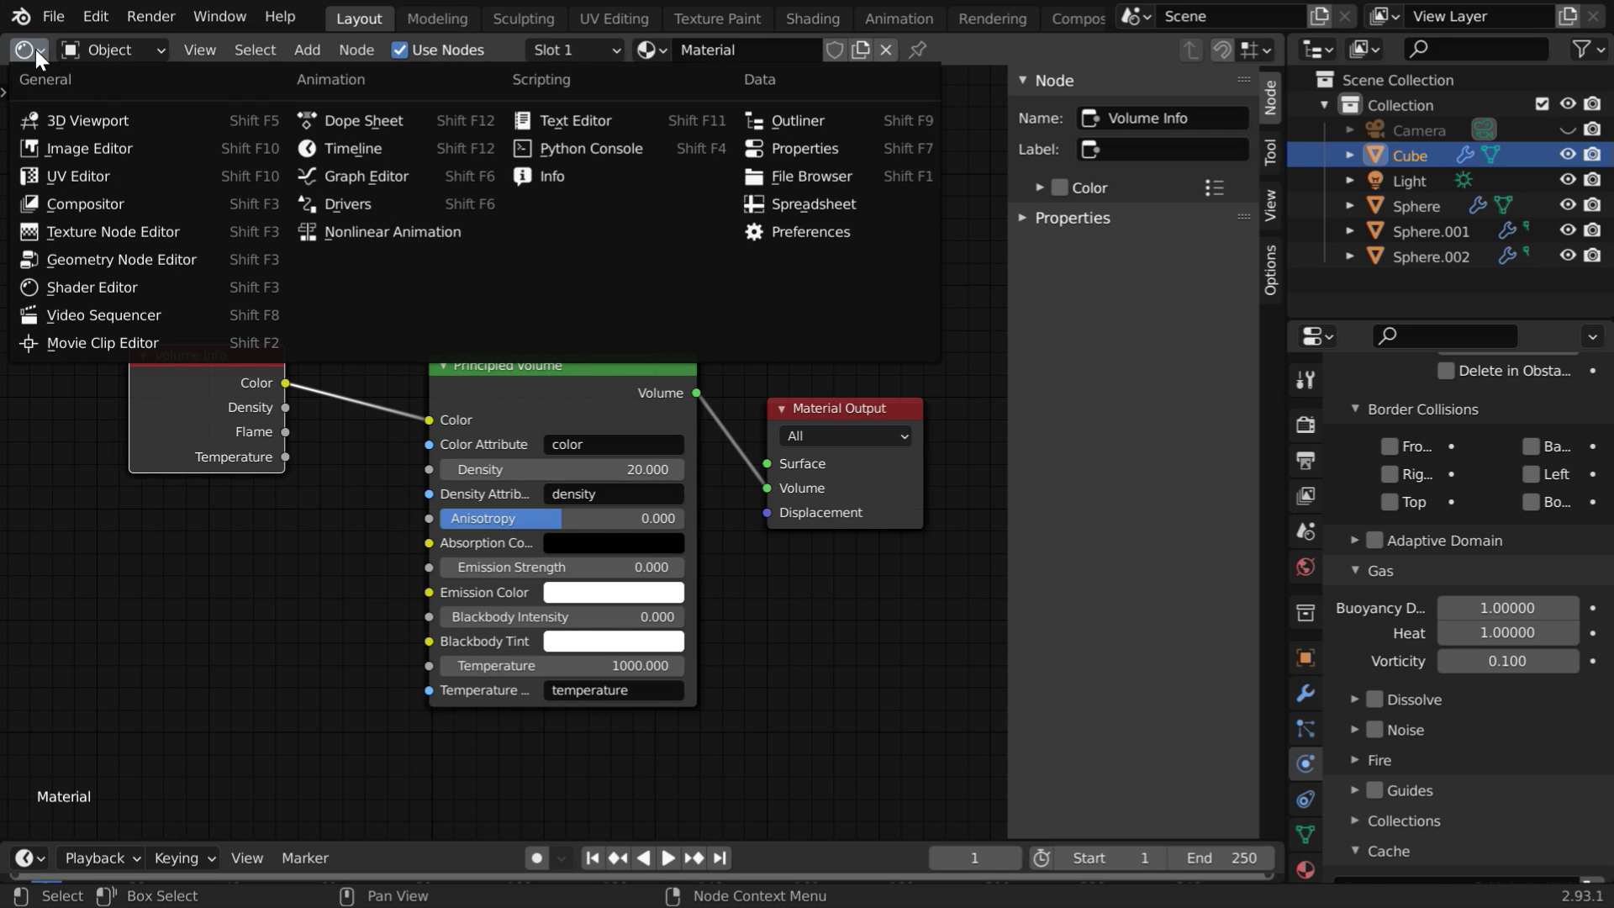
pyautogui.click(80, 121)
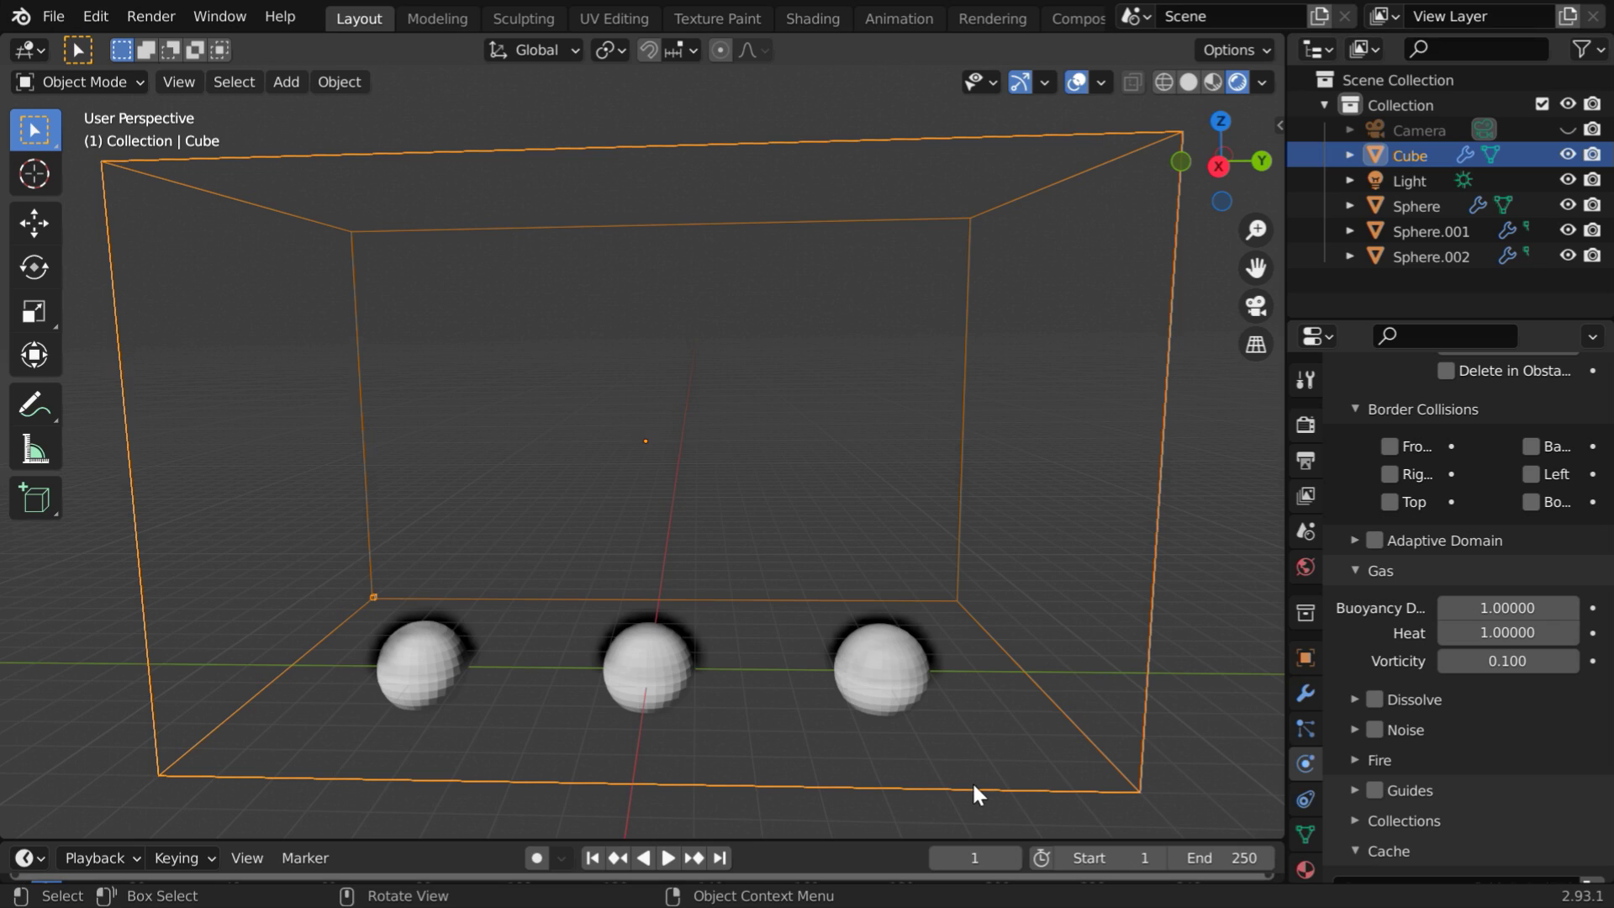
pyautogui.scroll(-8, 1373, 660)
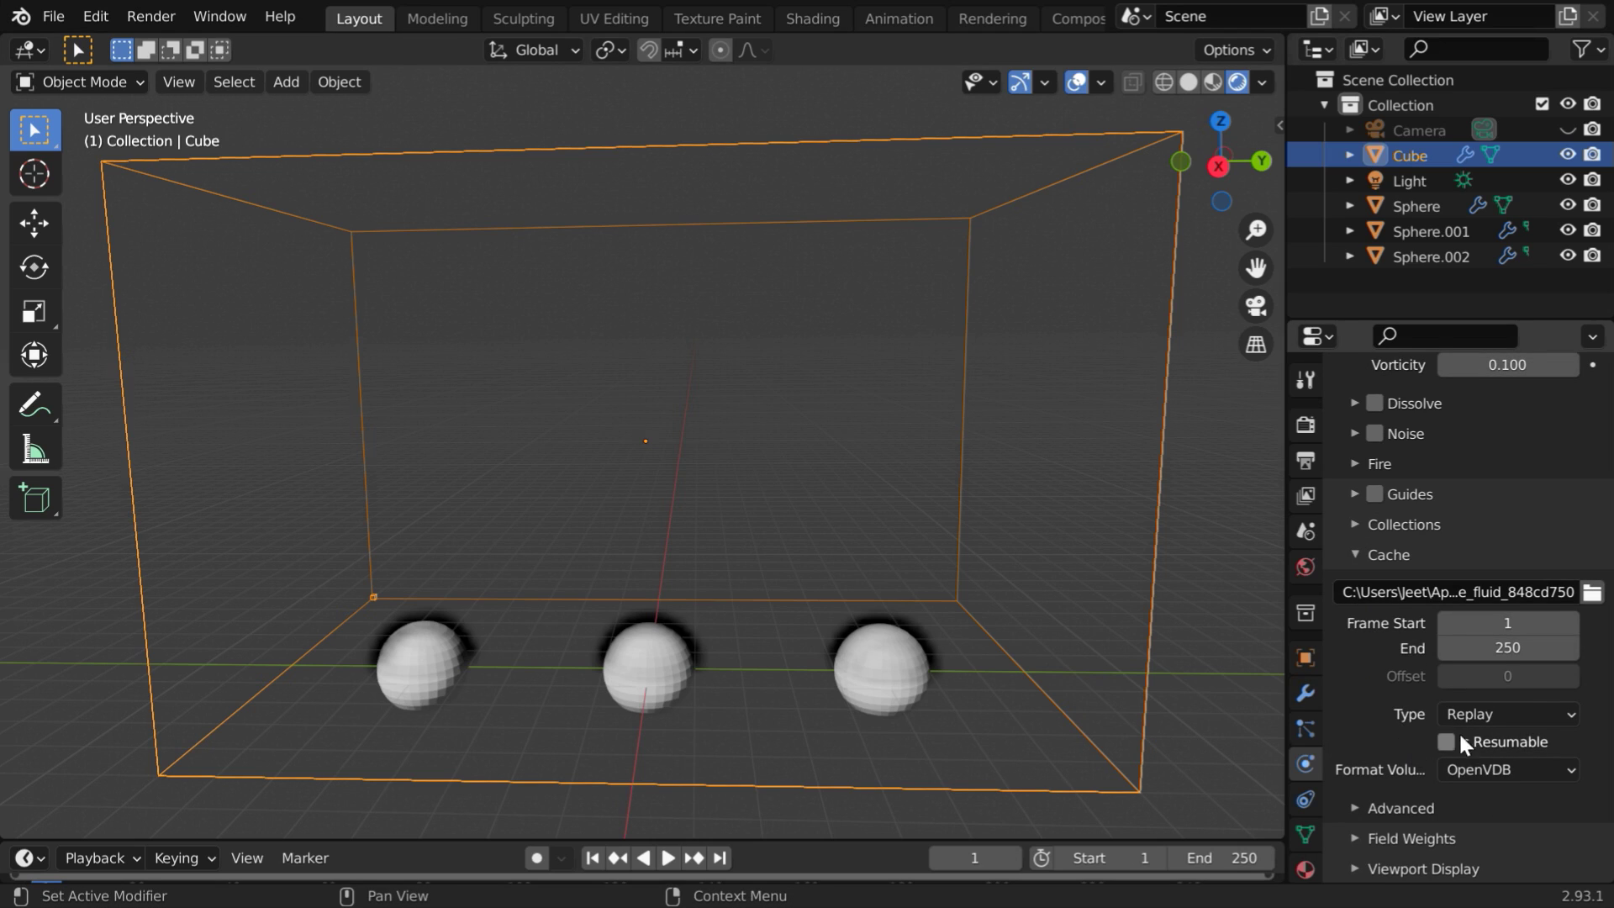
pyautogui.click(1486, 714)
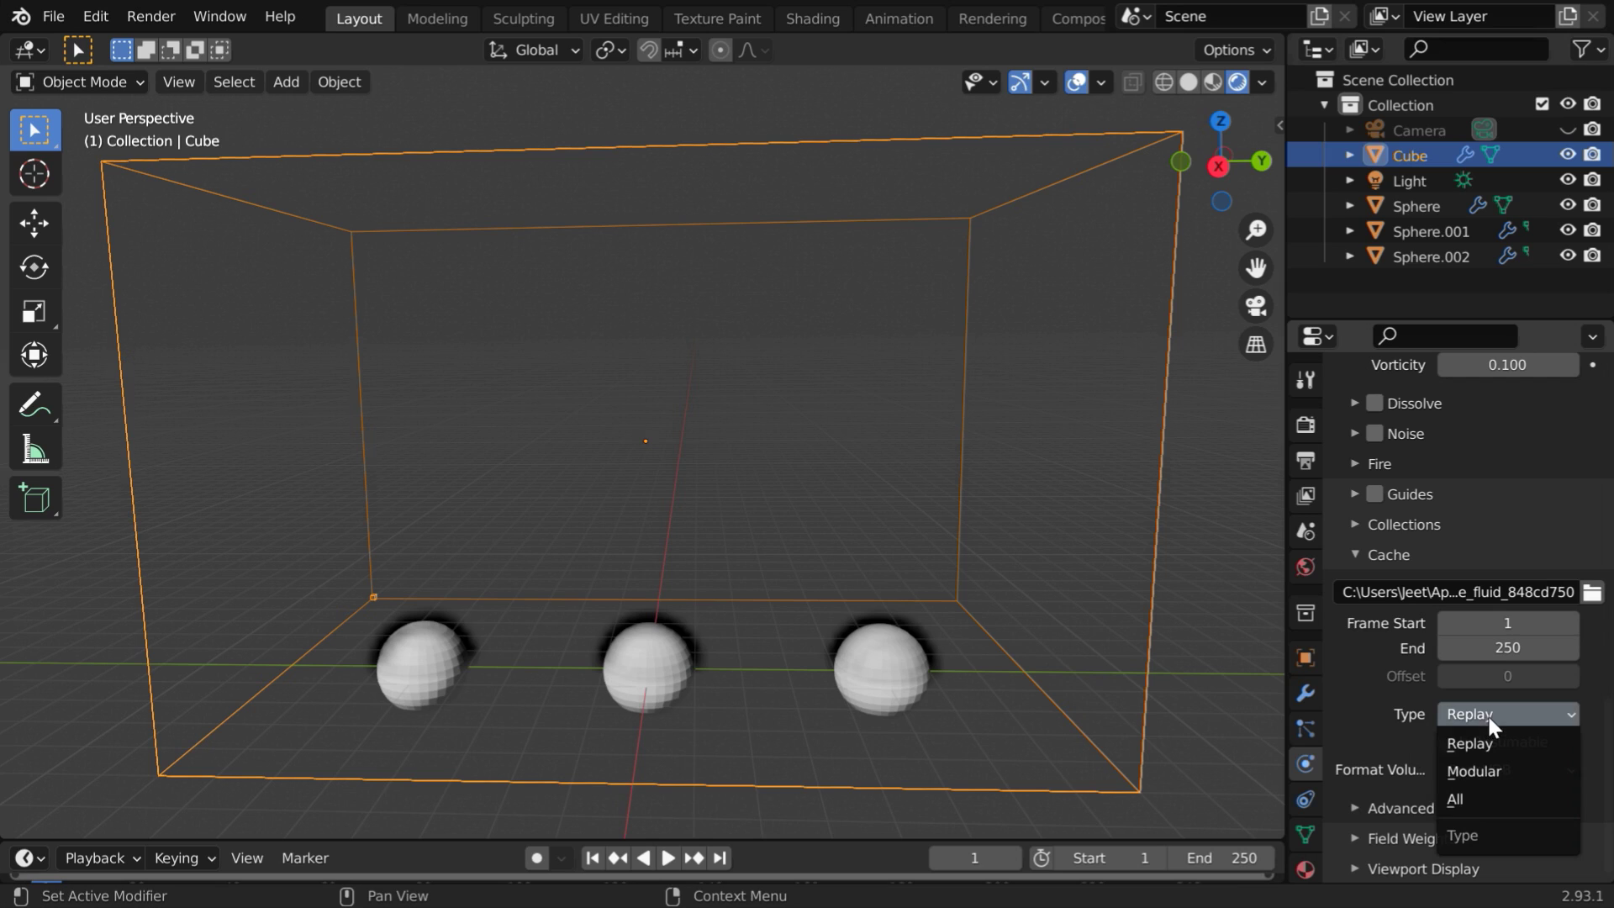
pyautogui.click(1473, 770)
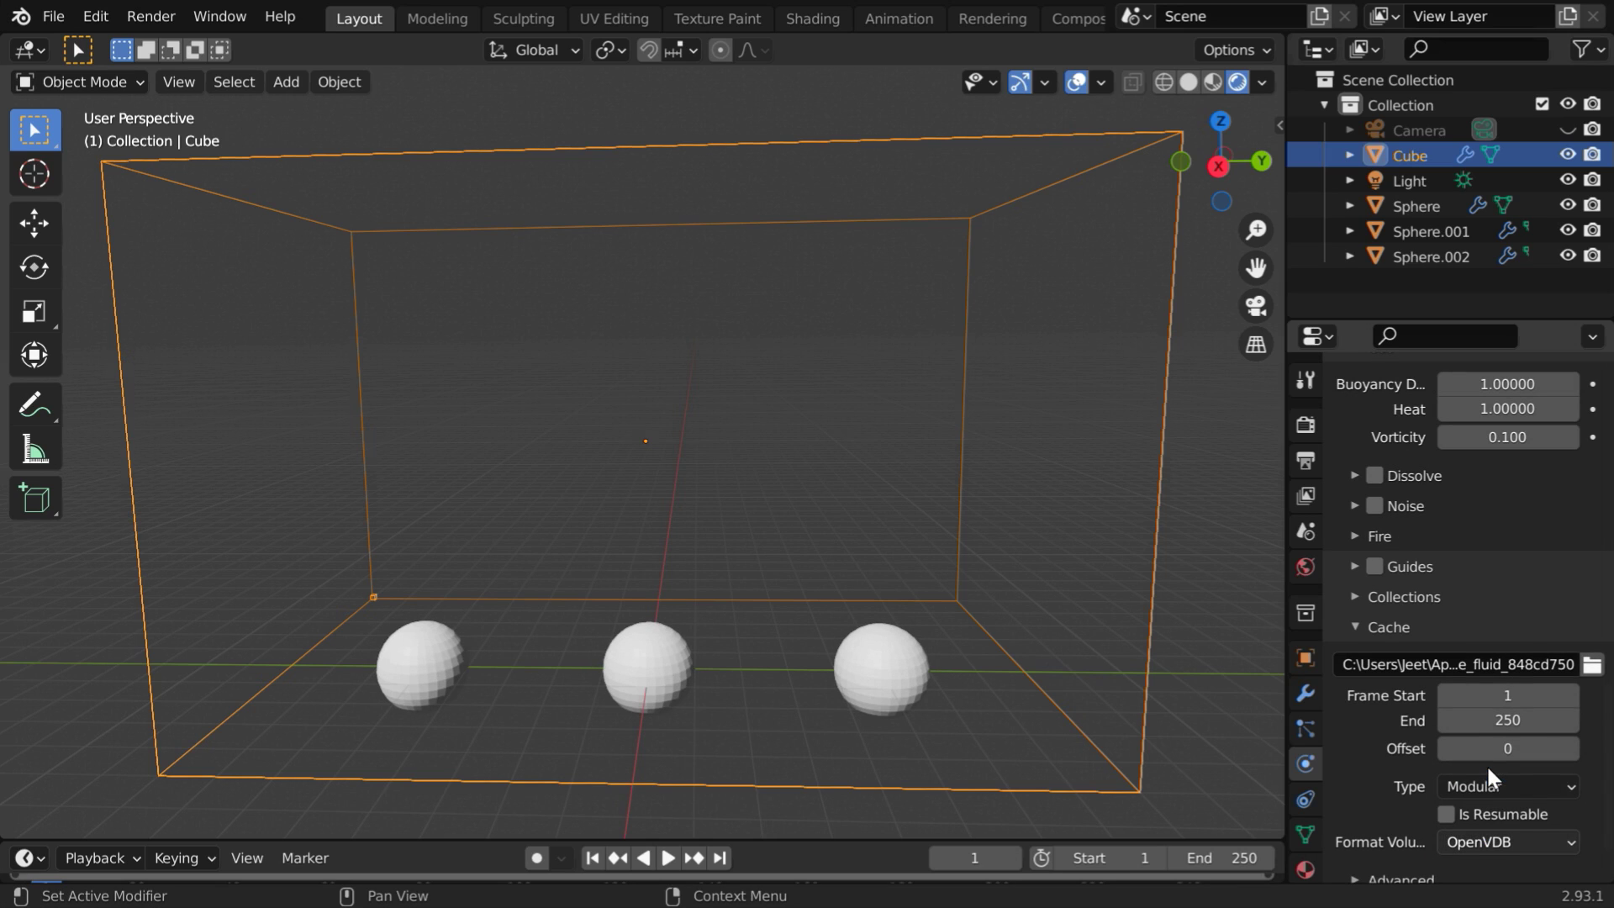
pyautogui.click(1445, 814)
# Step: Bake the smoke simulation data
pyautogui.scroll(-1, 1445, 814)
pyautogui.scroll(2, 1431, 706)
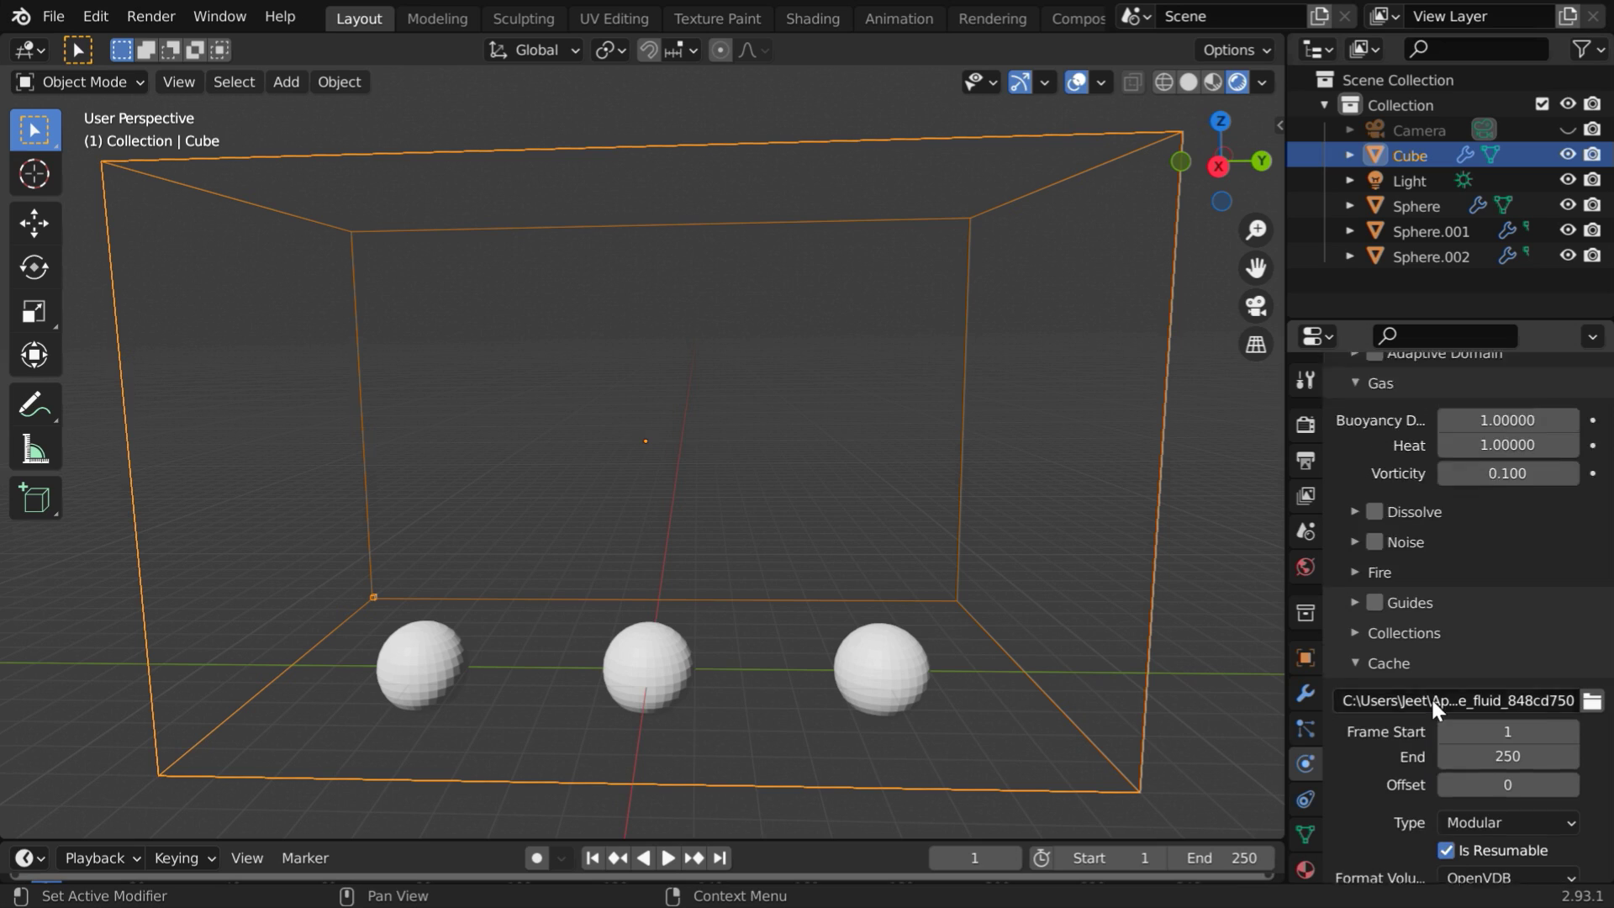
pyautogui.scroll(12, 1430, 697)
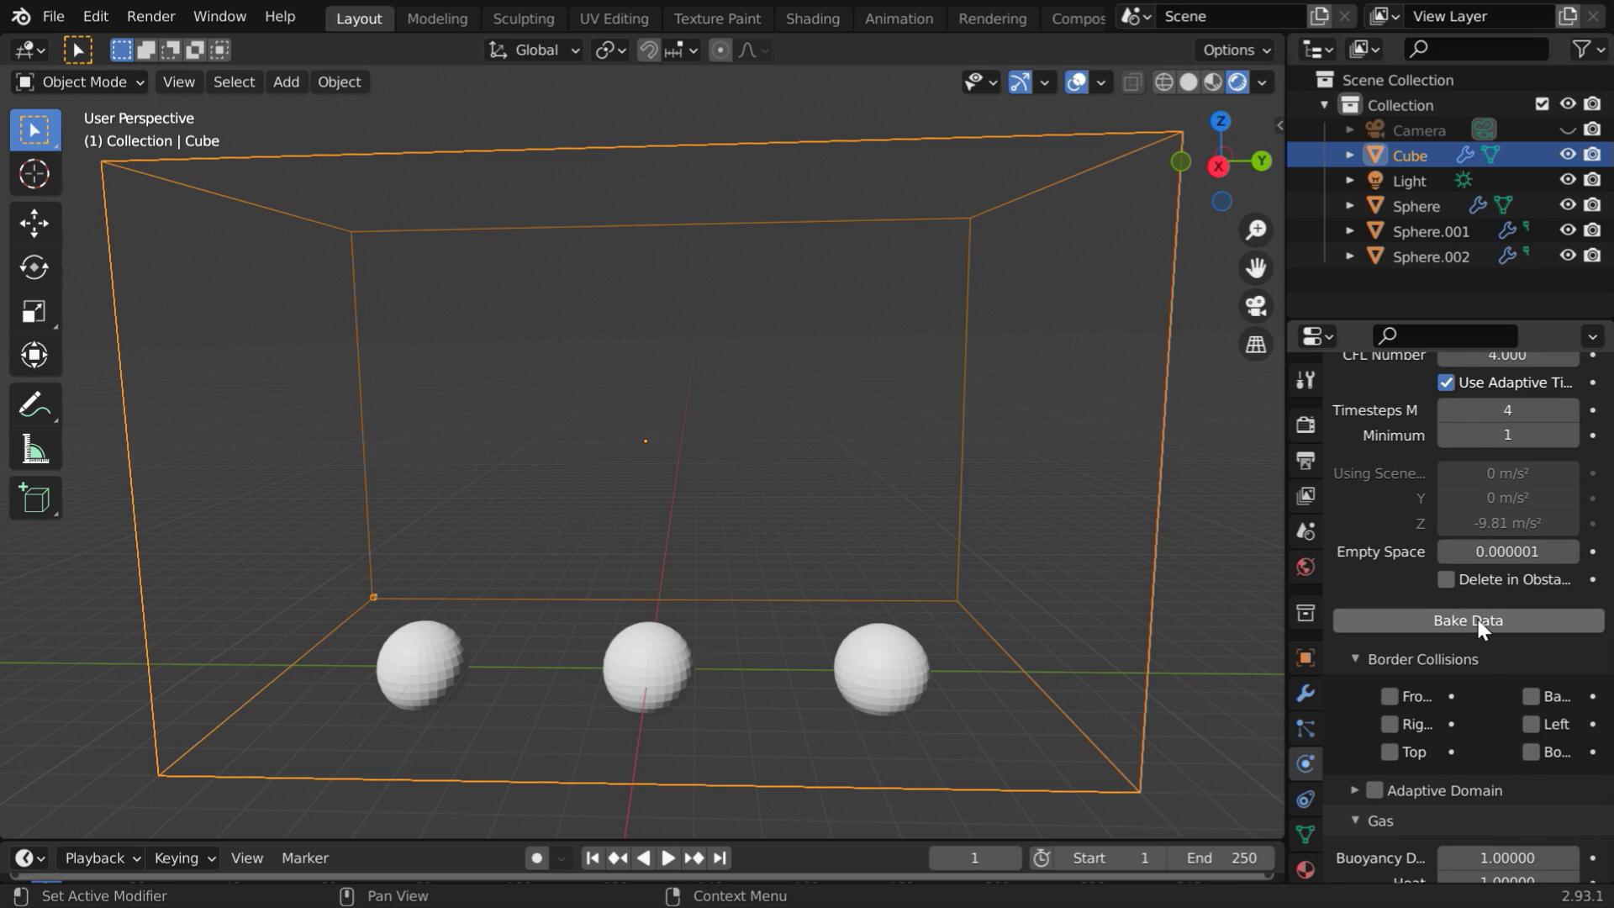
pyautogui.click(1477, 618)
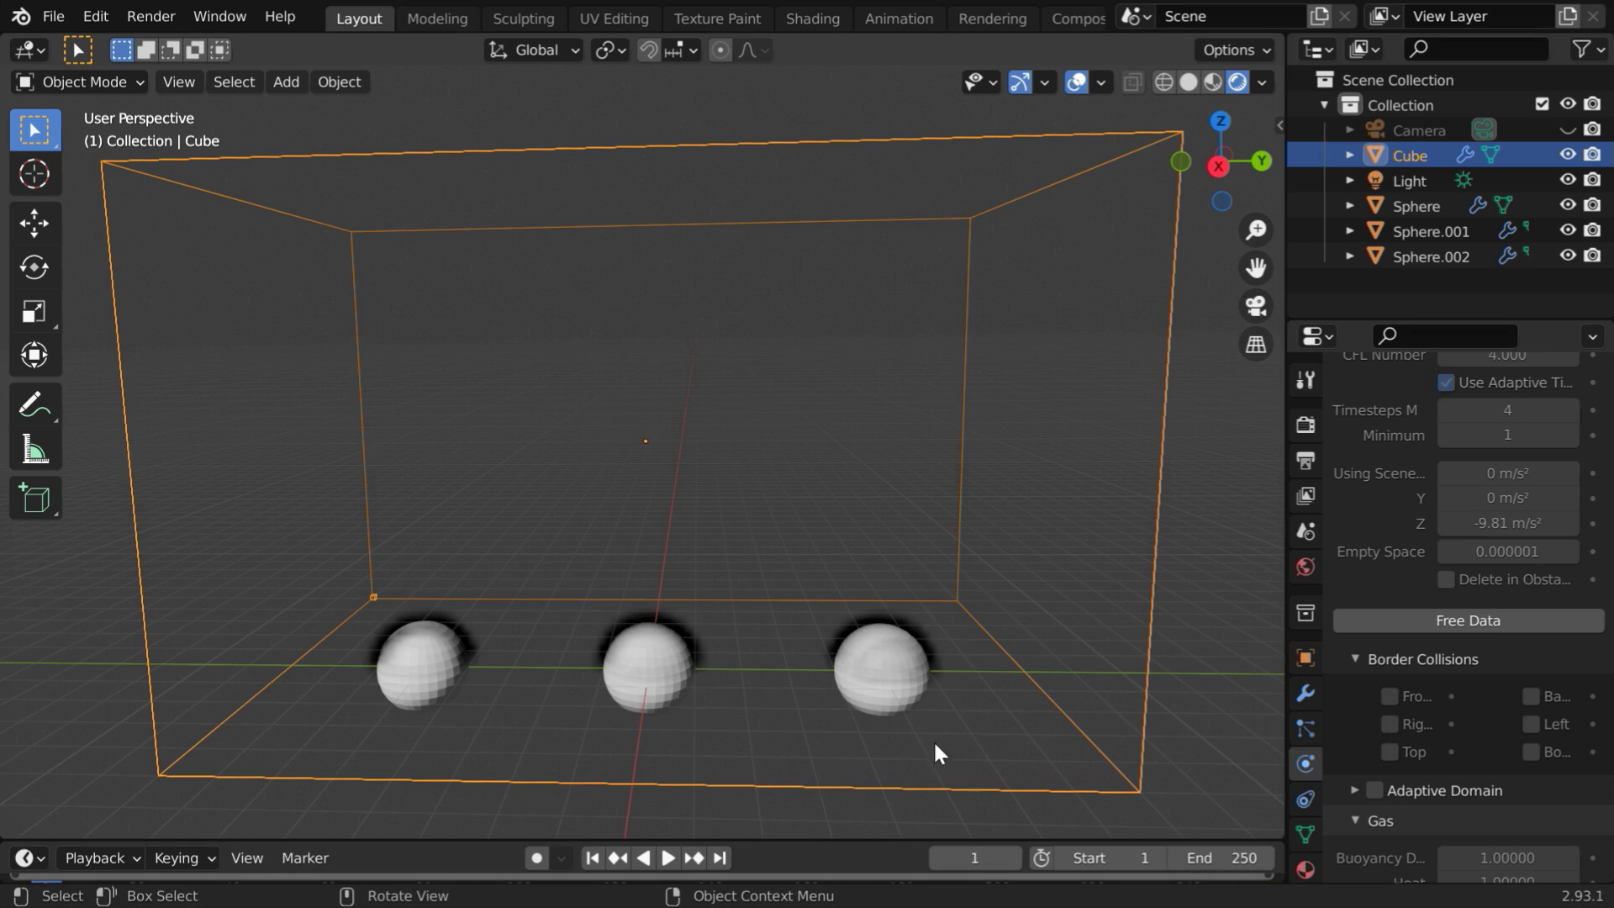
# Step: Hide Sphere, Sphere.001 and Sphere.002 from both viewport and render
pyautogui.click(1568, 204)
pyautogui.click(1593, 205)
pyautogui.click(1593, 230)
pyautogui.click(1568, 230)
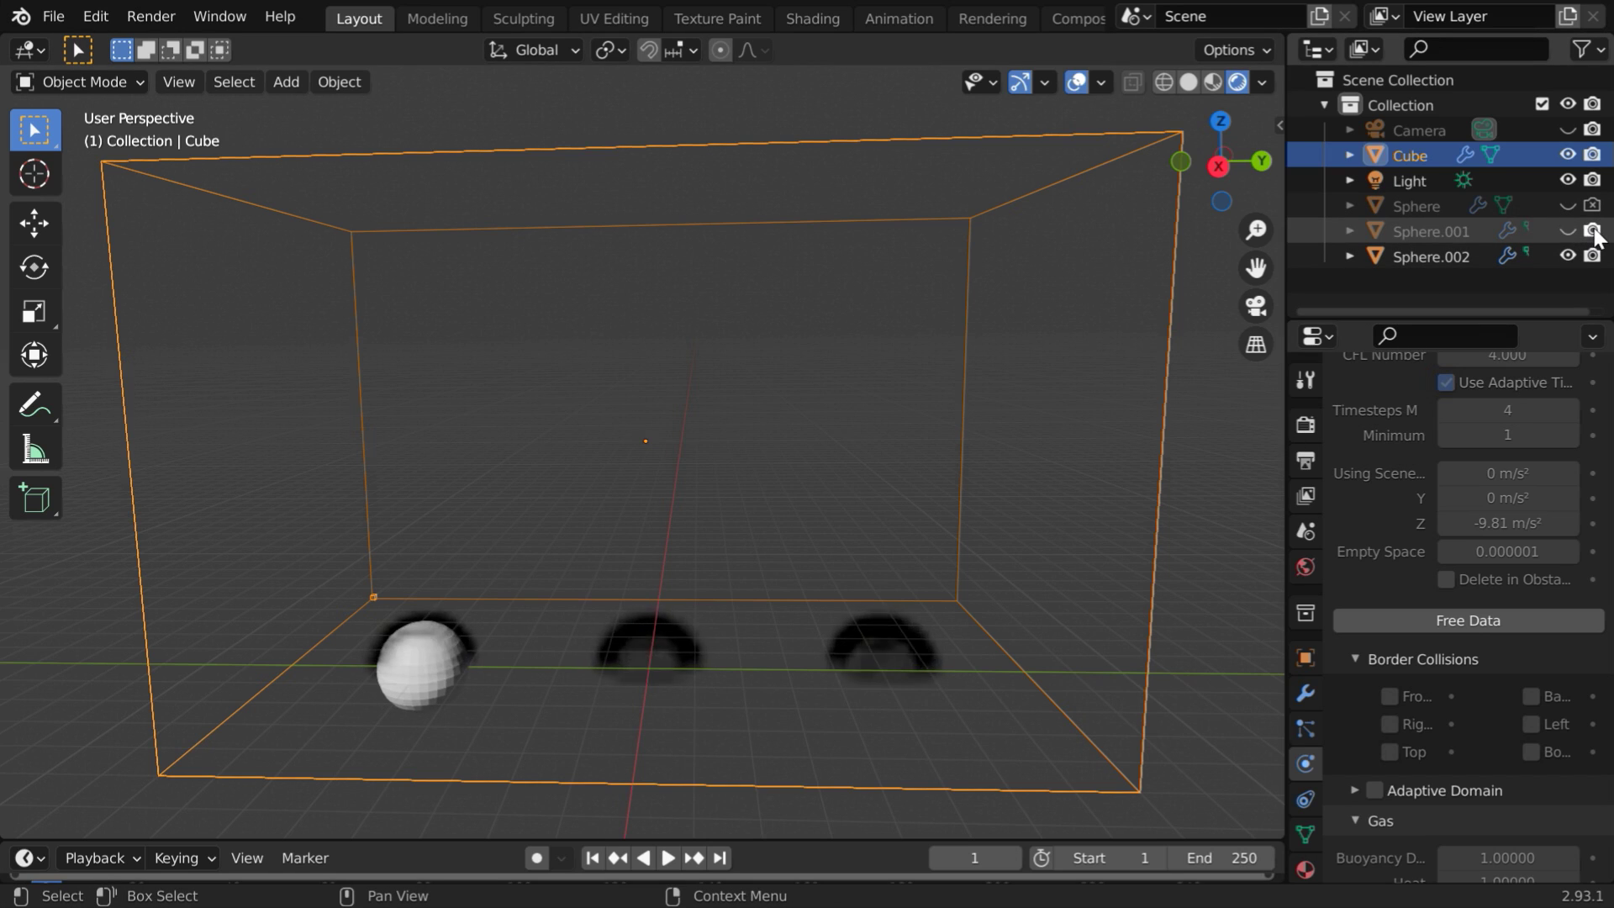
pyautogui.click(1568, 257)
pyautogui.click(1593, 256)
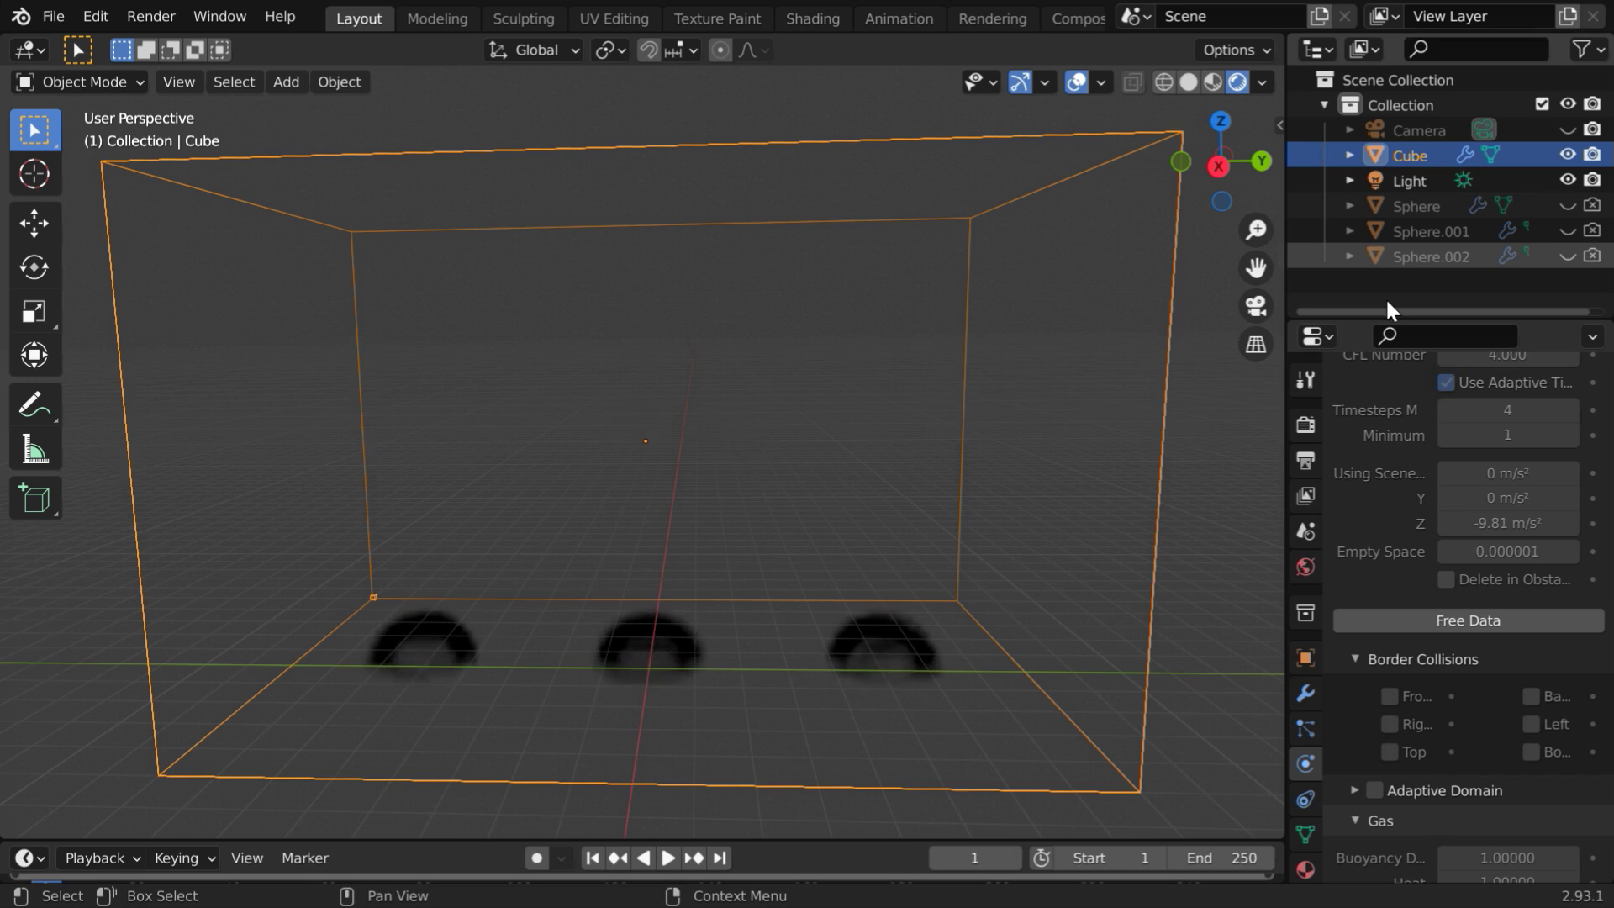
# Step: Set the Sun light's strength to 30
pyautogui.click(1421, 180)
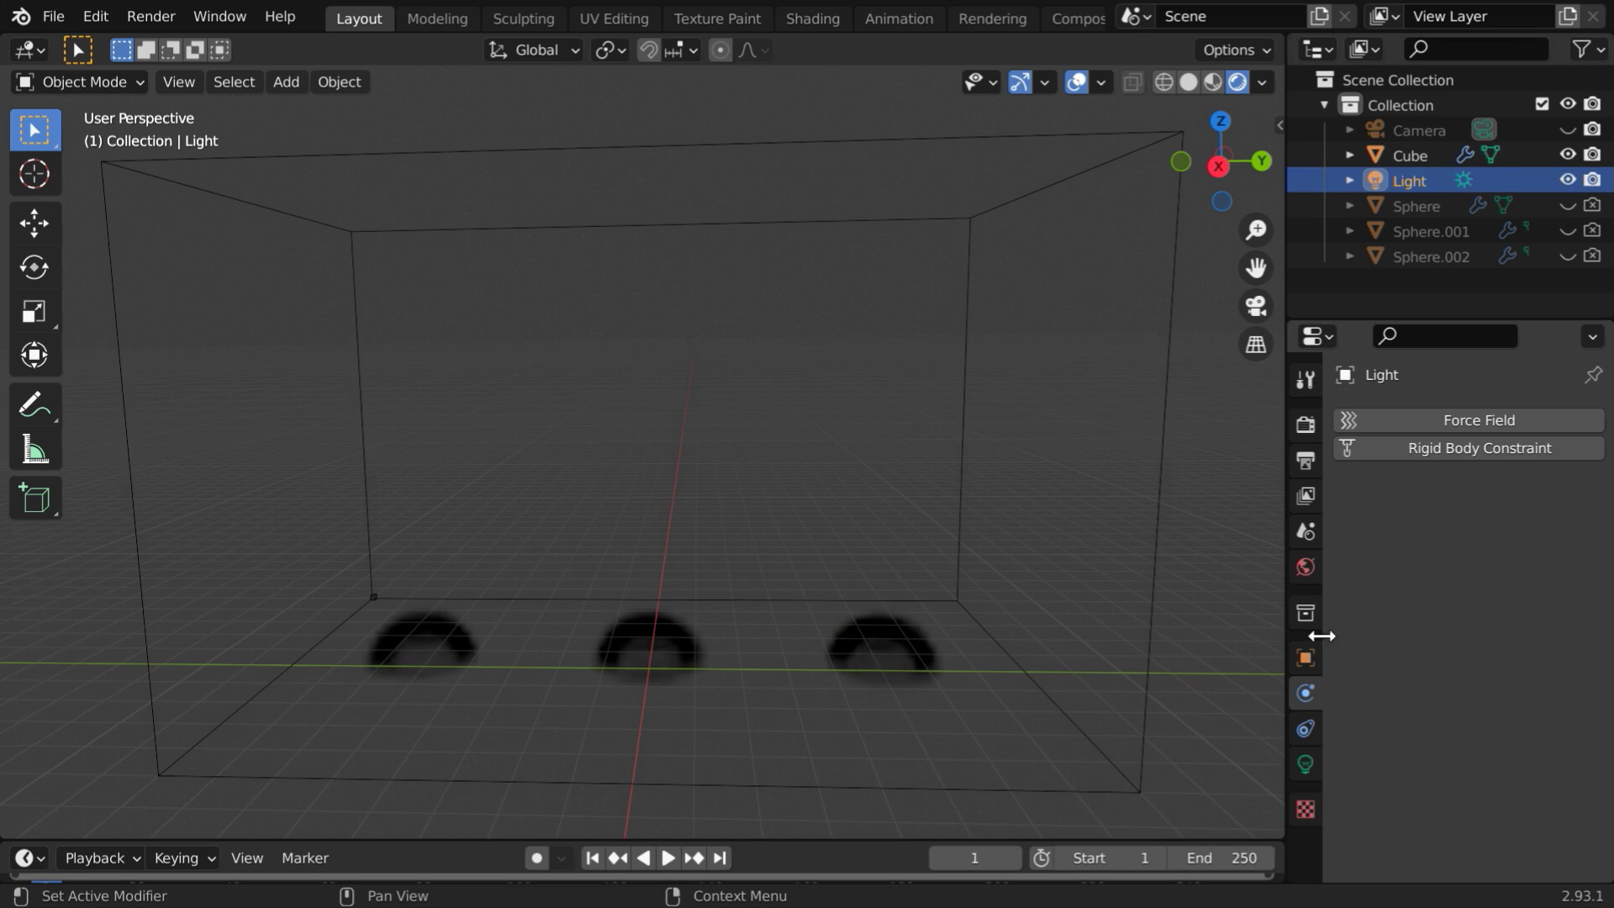
pyautogui.click(1306, 764)
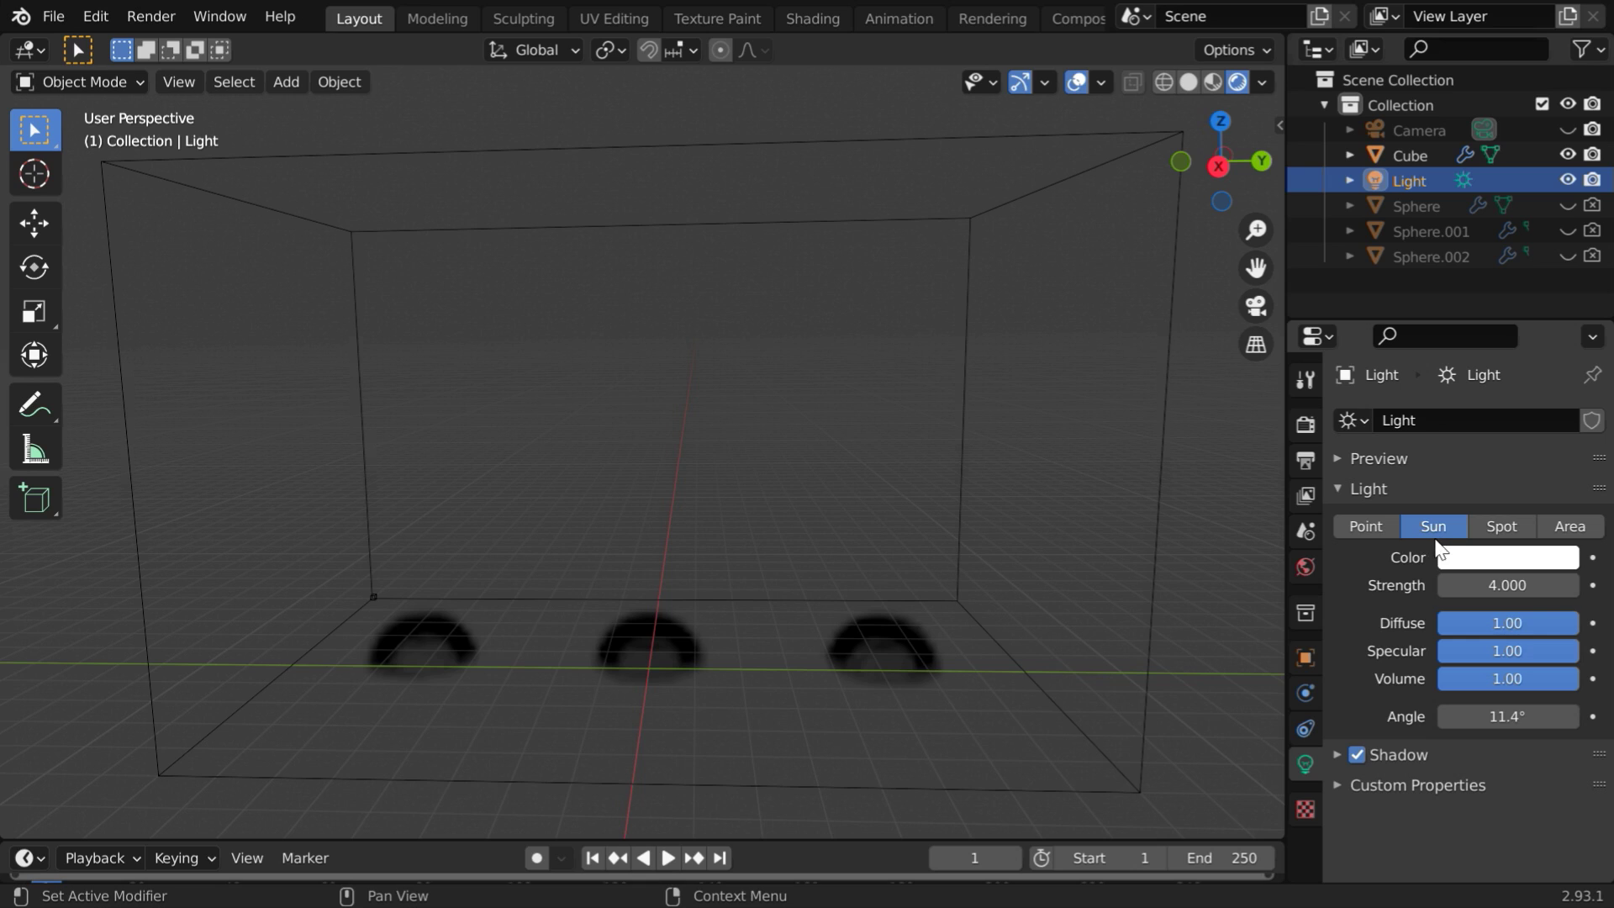
pyautogui.click(1523, 587)
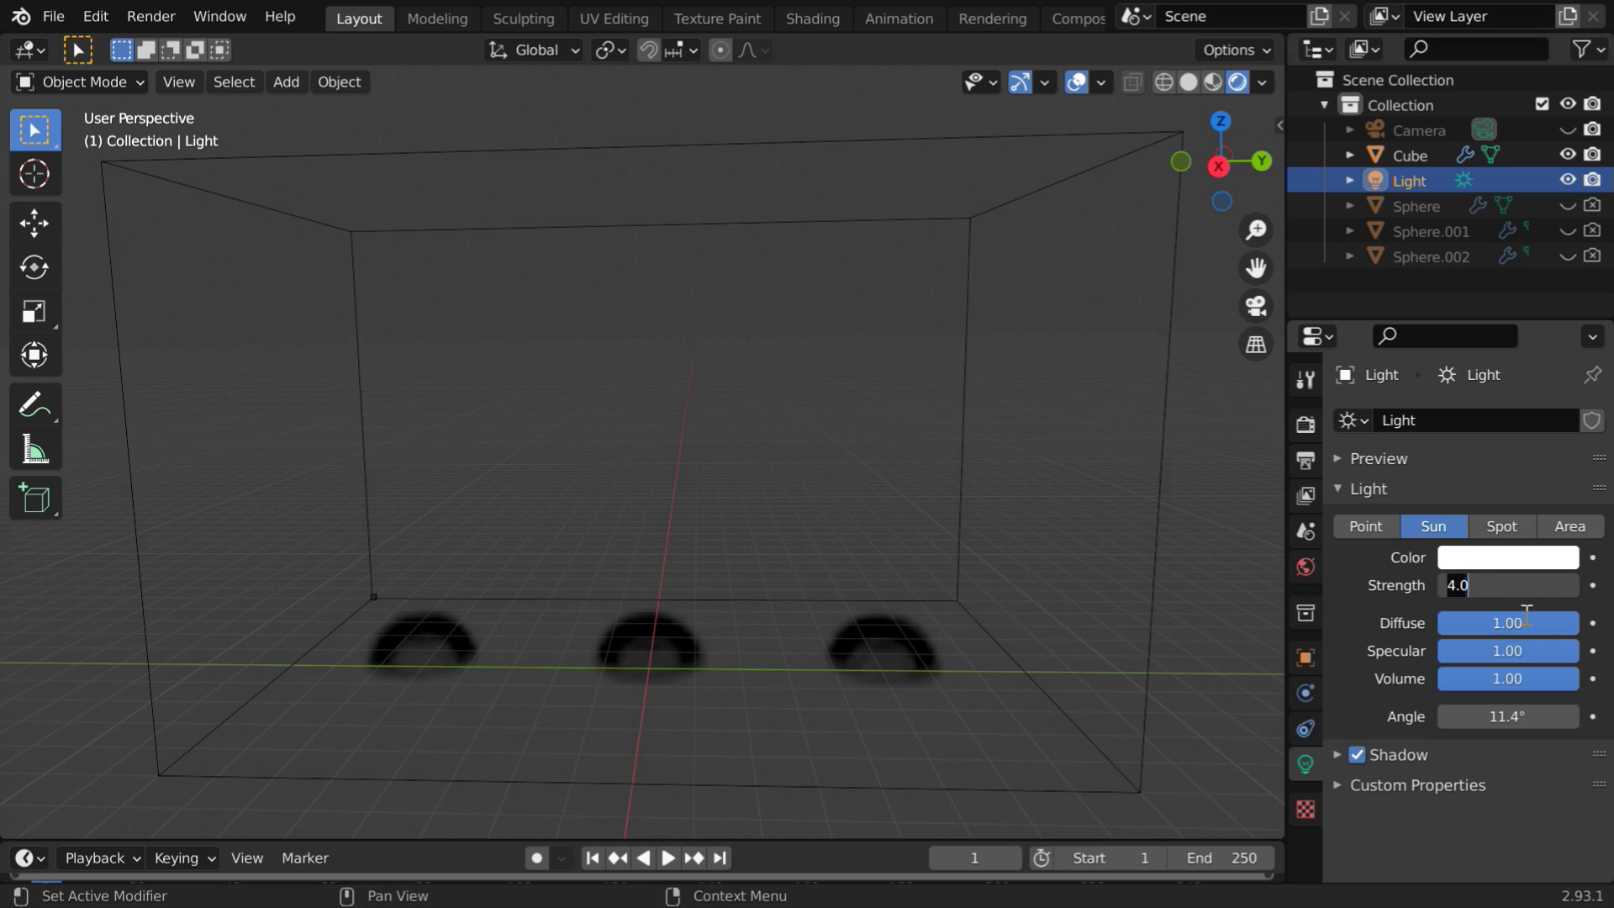
pyautogui.write('30')
pyautogui.press('Return')
# Step: Darken the world background colour to nearly black (value 0.020)
pyautogui.click(1305, 564)
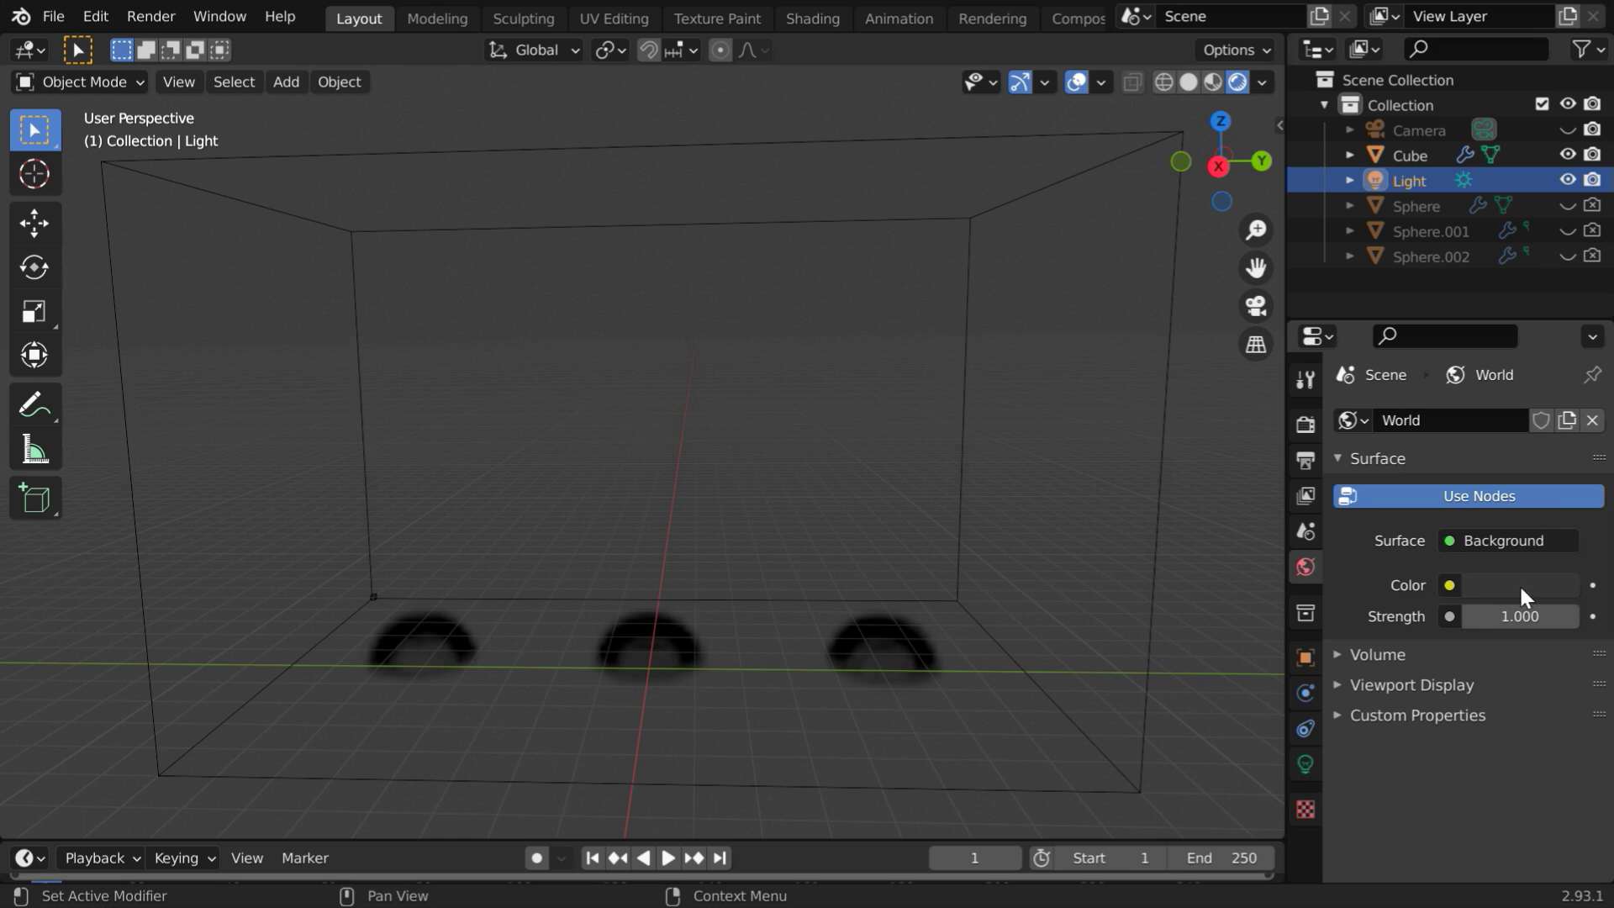
pyautogui.click(1565, 586)
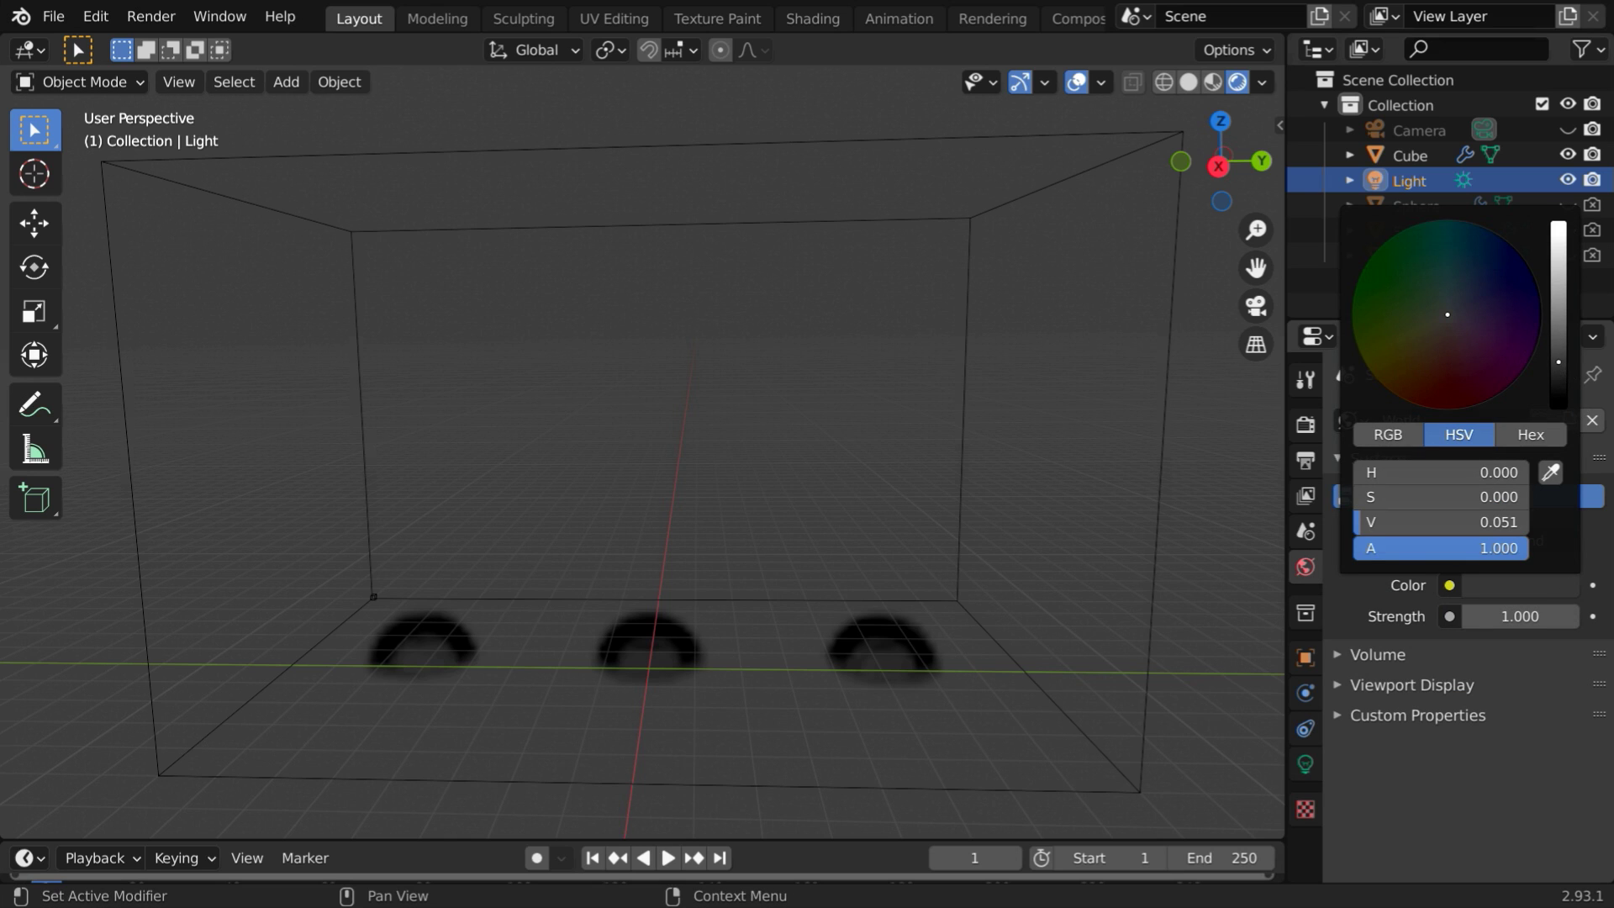
pyautogui.moveTo(1558, 361)
pyautogui.mouseDown()
pyautogui.moveTo(1558, 395)
pyautogui.moveTo(1559, 380)
pyautogui.mouseUp()
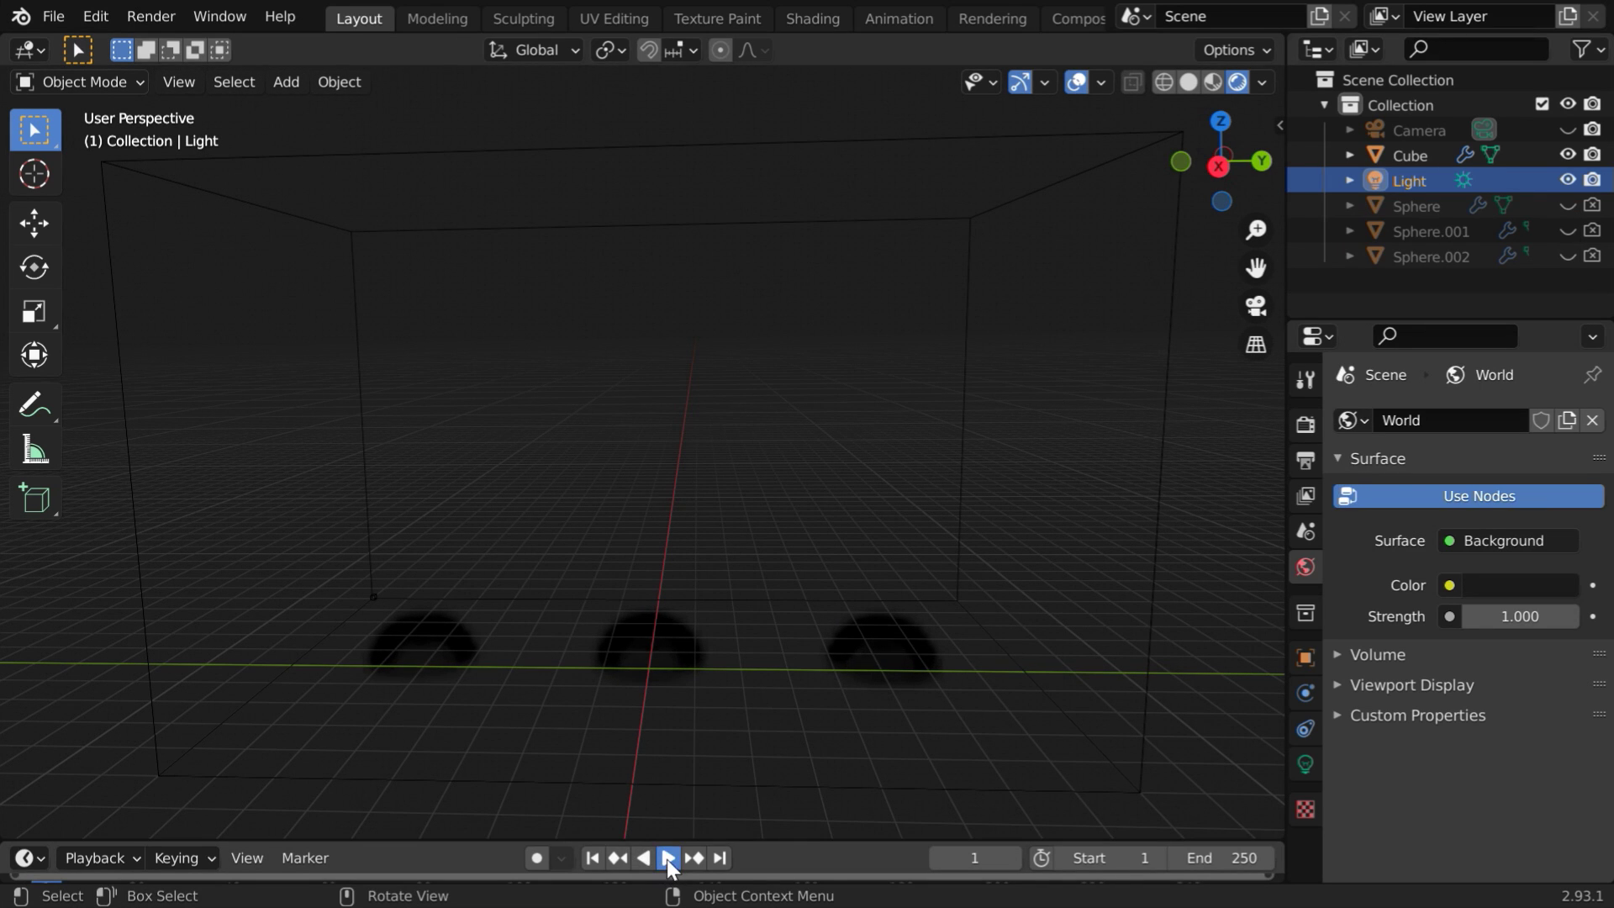
# Step: Play the animation to watch the pink, white and cyan smoke rise
pyautogui.click(668, 858)
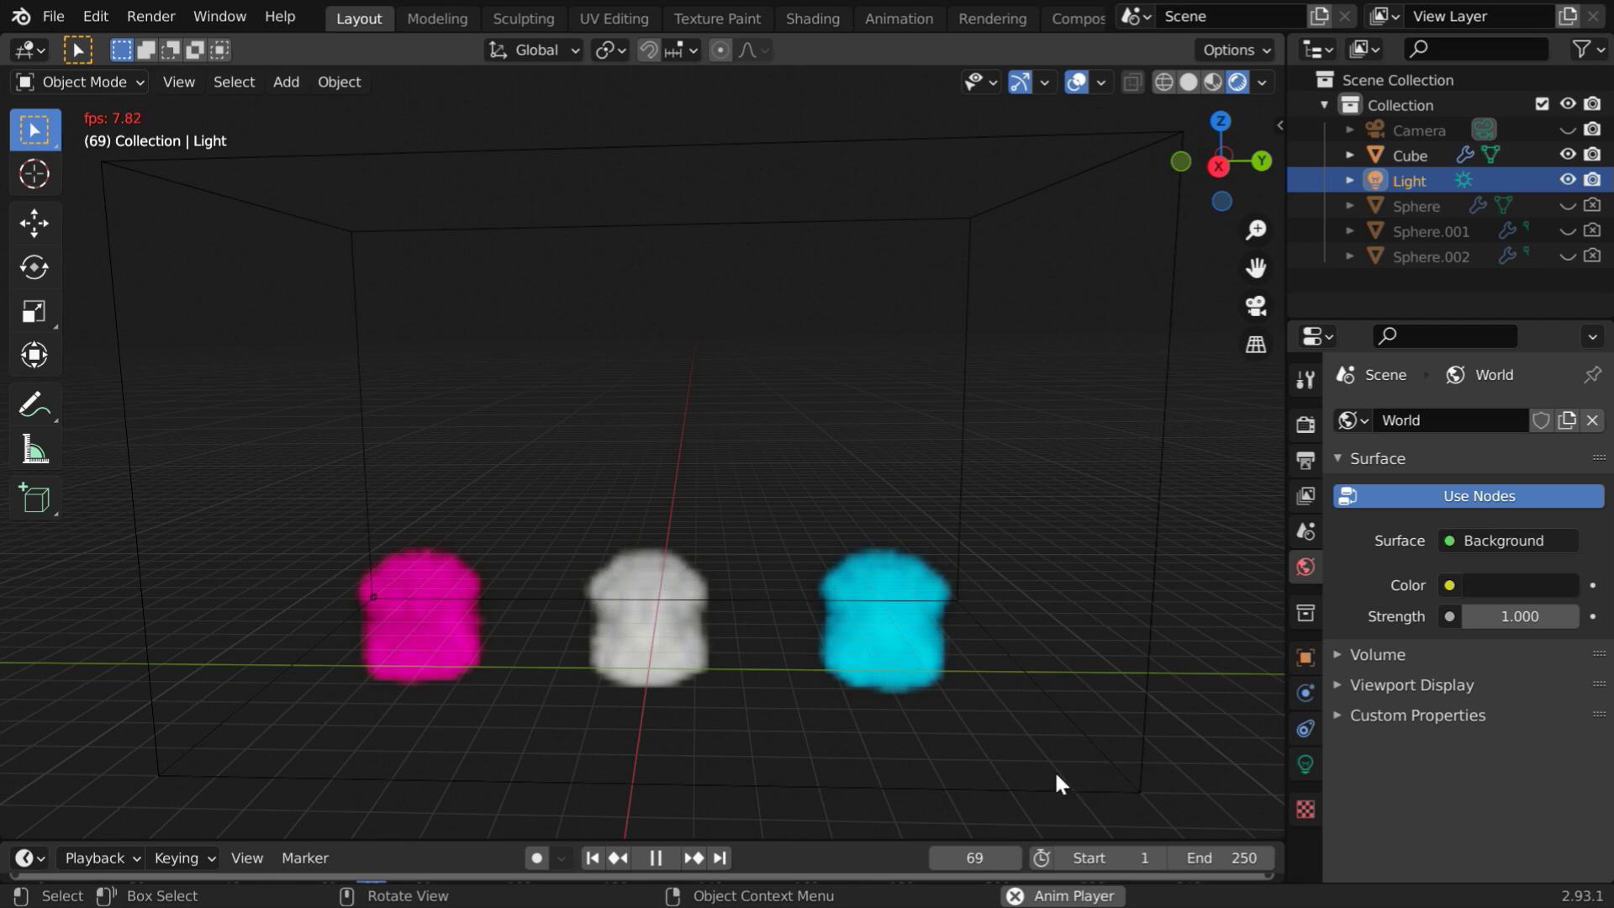